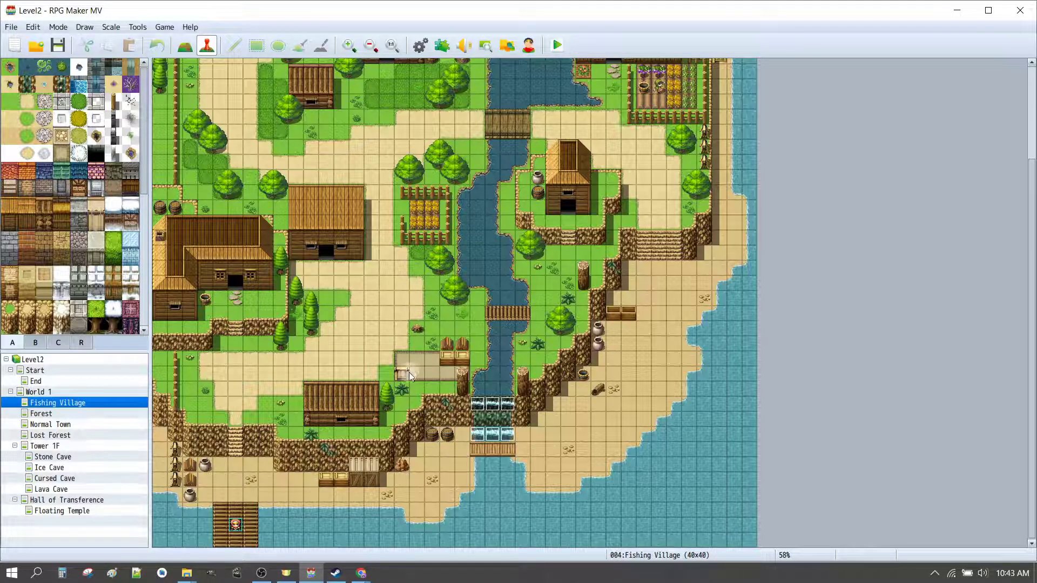
Open the empty 17x13 Start map from the map tree
left_click(56, 371)
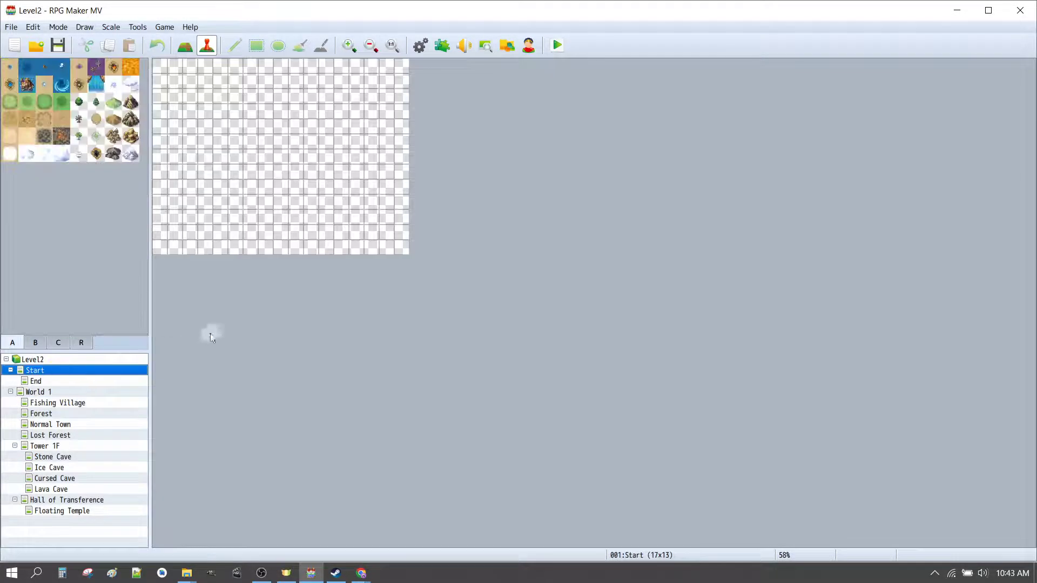
Set the player's starting position to tile 7,5 on the Start map
right_click(266, 141)
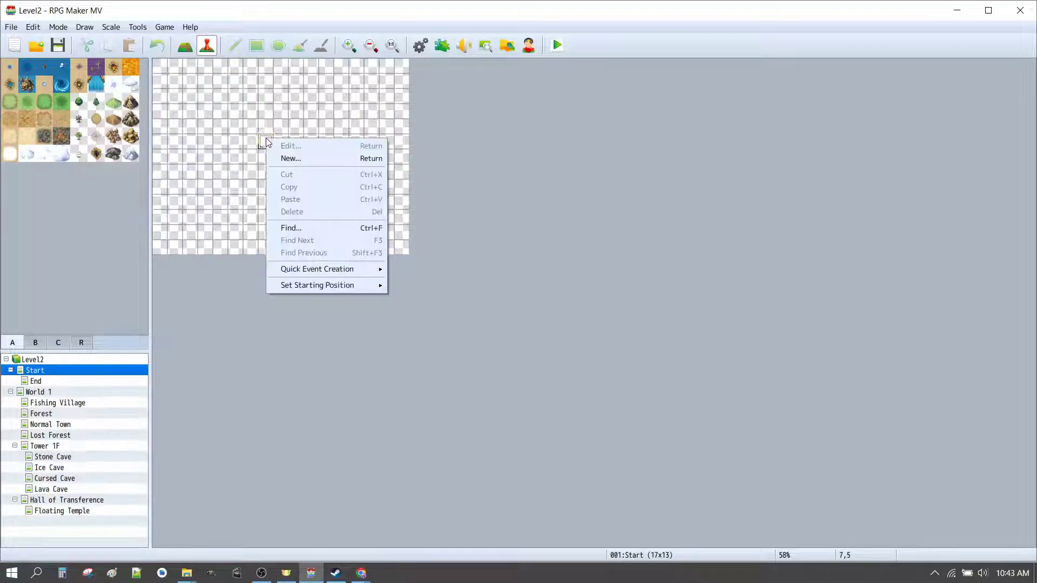
mouse_move(316, 288)
left_click(410, 287)
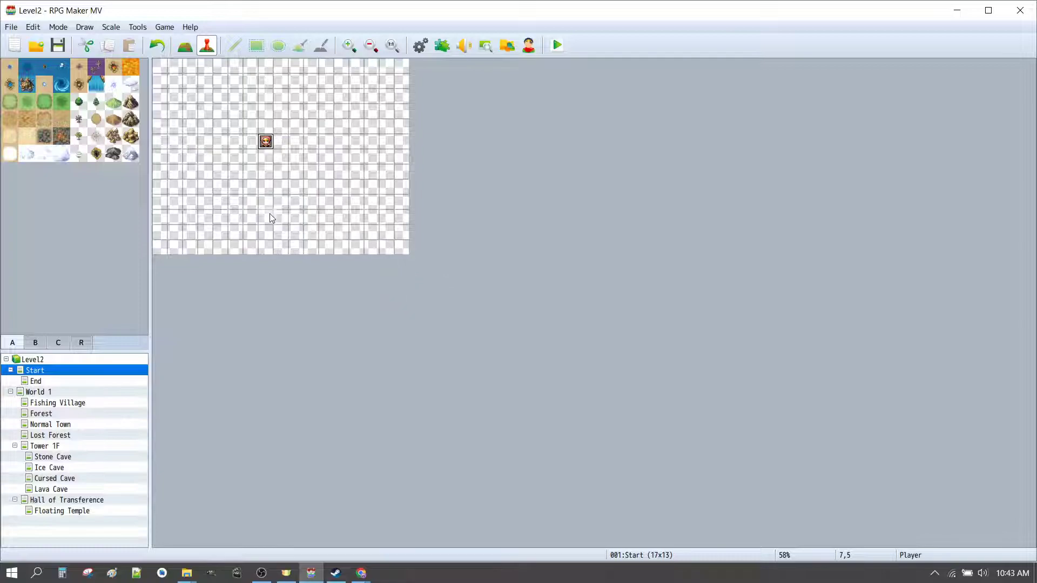
left_click(522, 80)
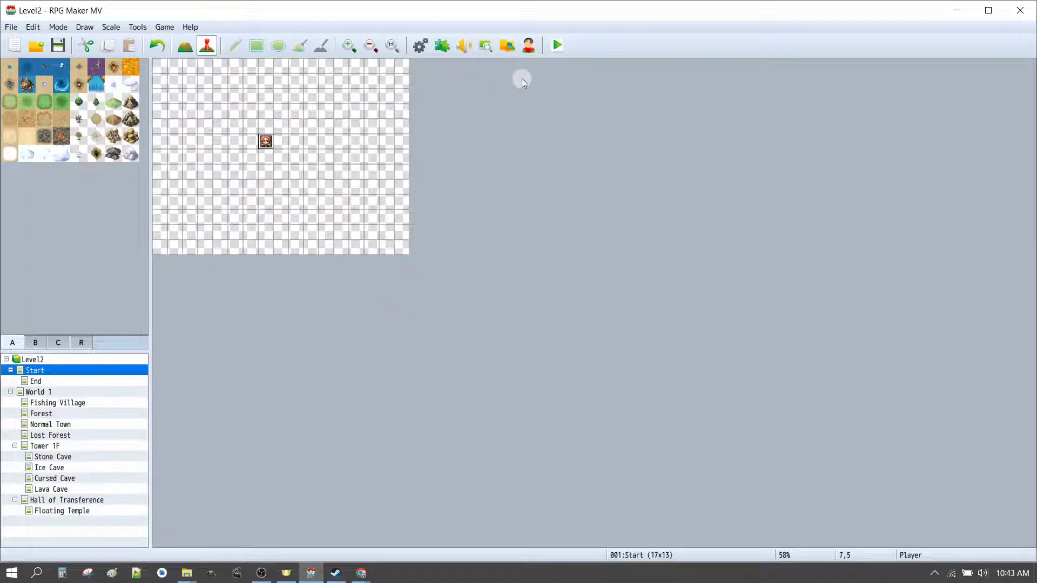
Save and playtest full-screen, clicking around to turn the lone character on the black map
left_click(559, 50)
left_click(474, 306)
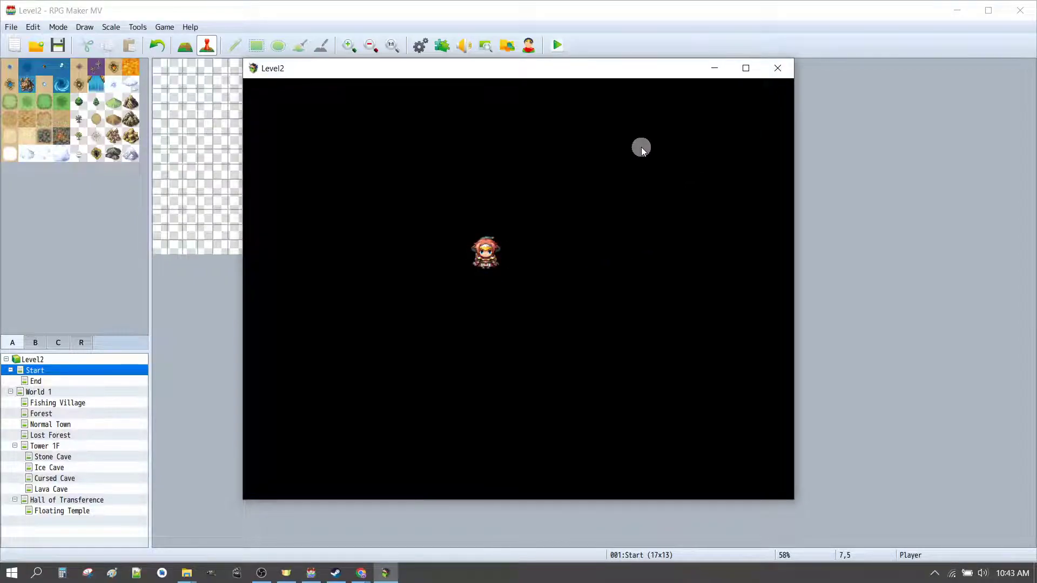
left_click(749, 73)
left_click(335, 294)
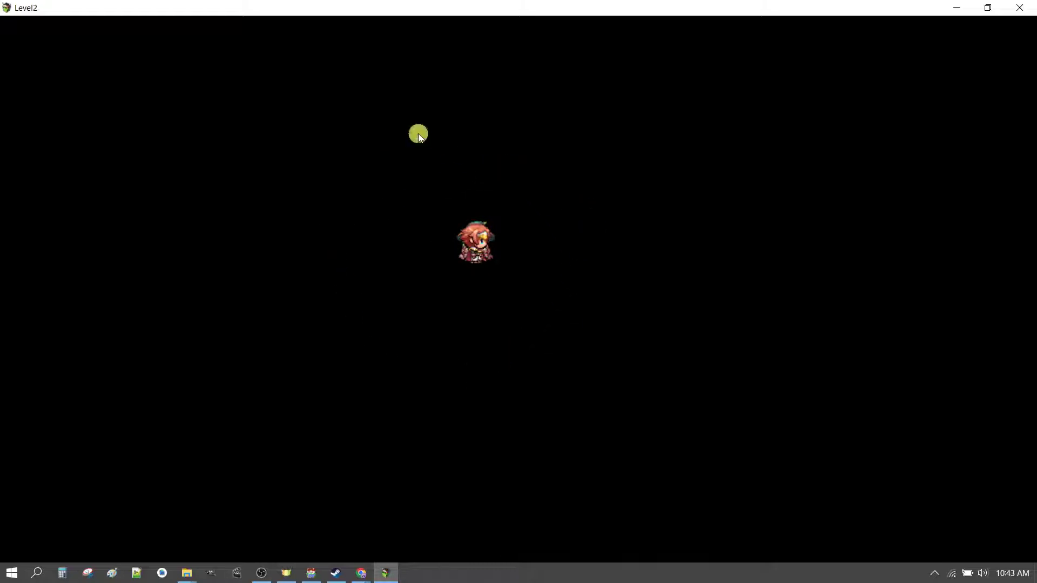
left_click(354, 290)
left_click(626, 287)
left_click(512, 305)
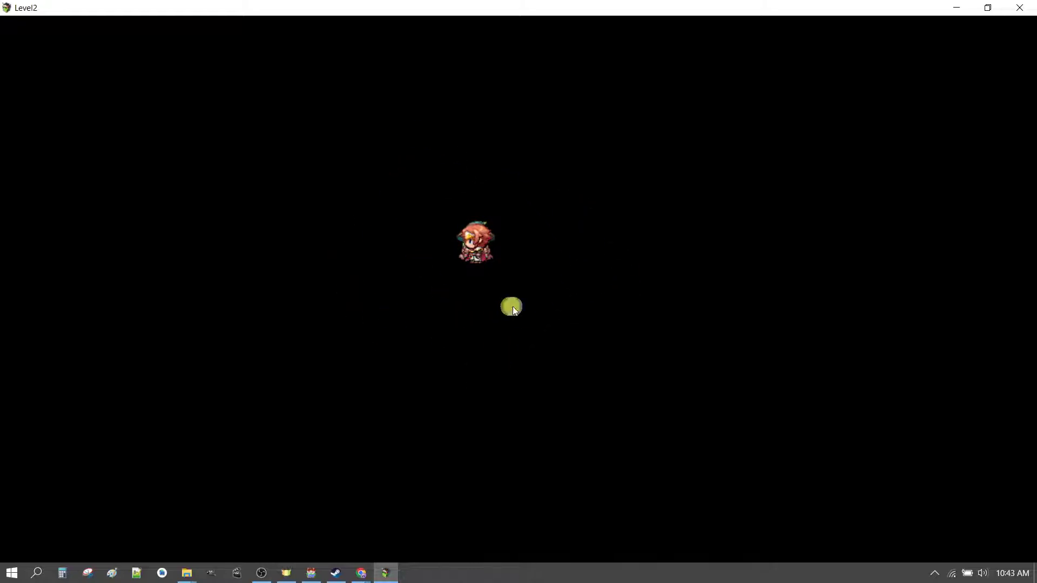
left_click(583, 155)
left_click(378, 188)
left_click(456, 160)
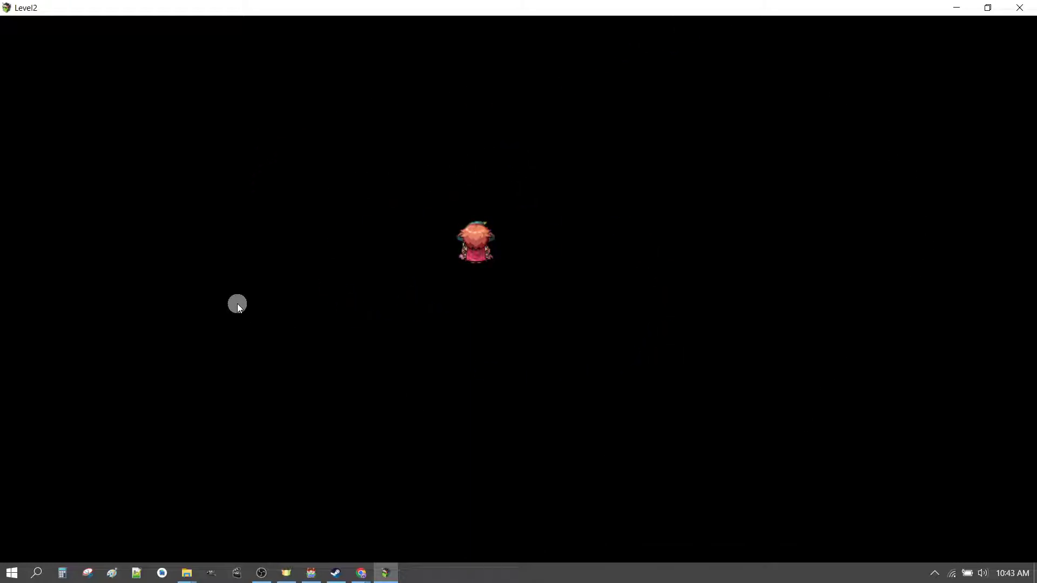
left_click(358, 213)
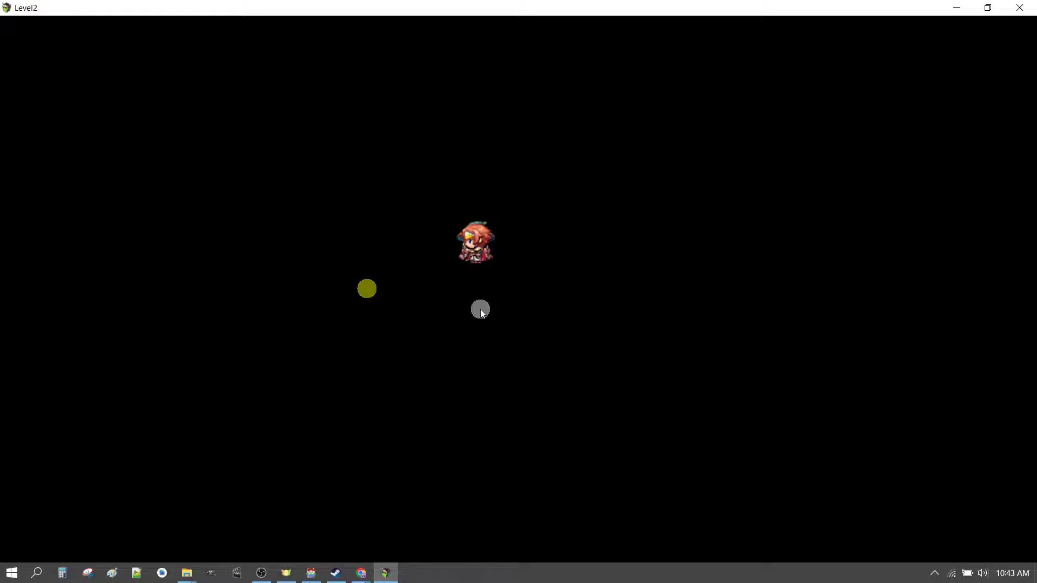
left_click(431, 162)
left_click(374, 306)
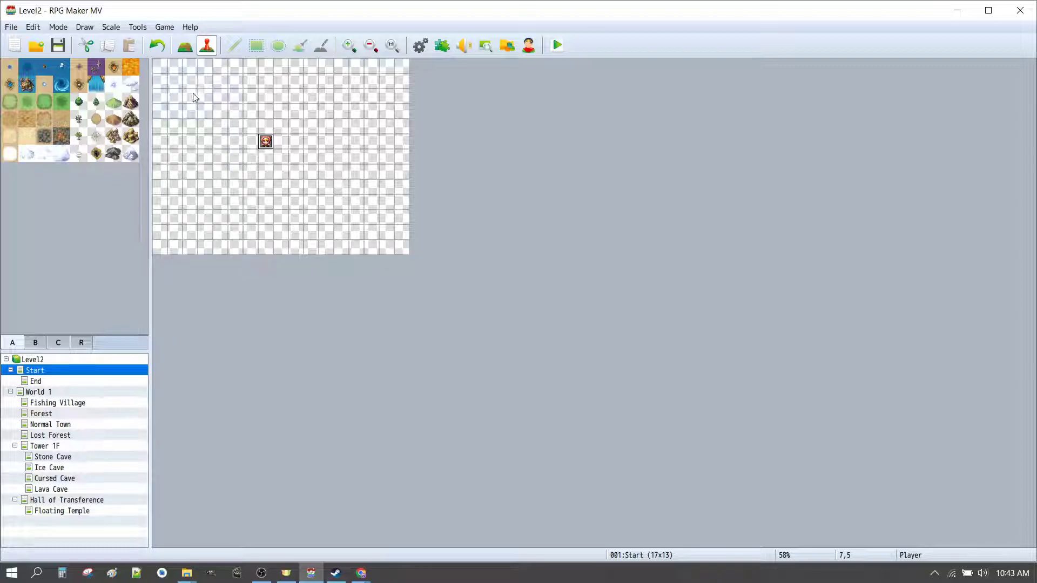
Create event EV001 on the top-left tile with scrolling text 'Save the world!' at speed 2
double_click(160, 66)
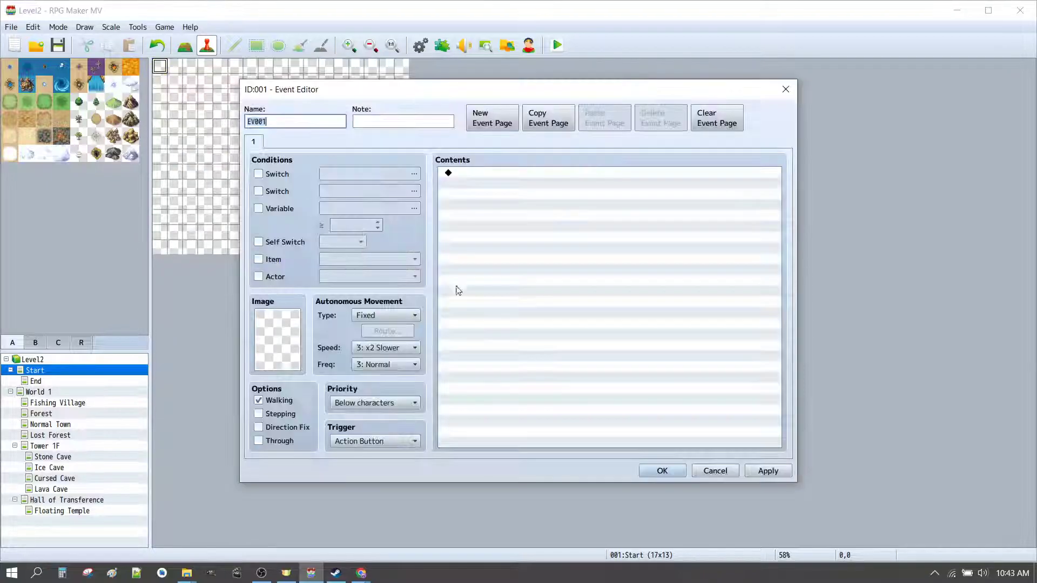
left_click(493, 172)
double_click(493, 171)
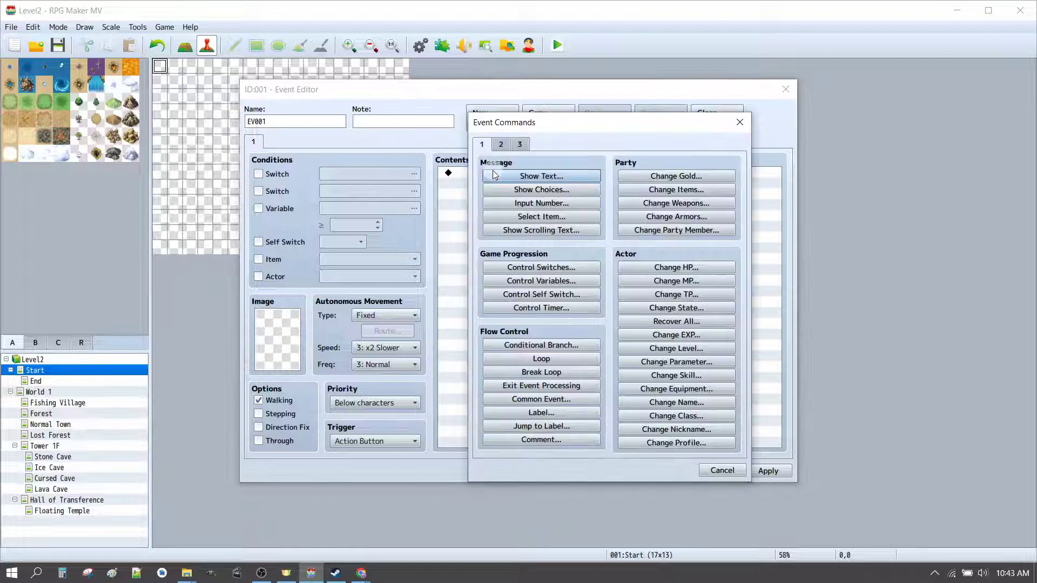
left_click(548, 231)
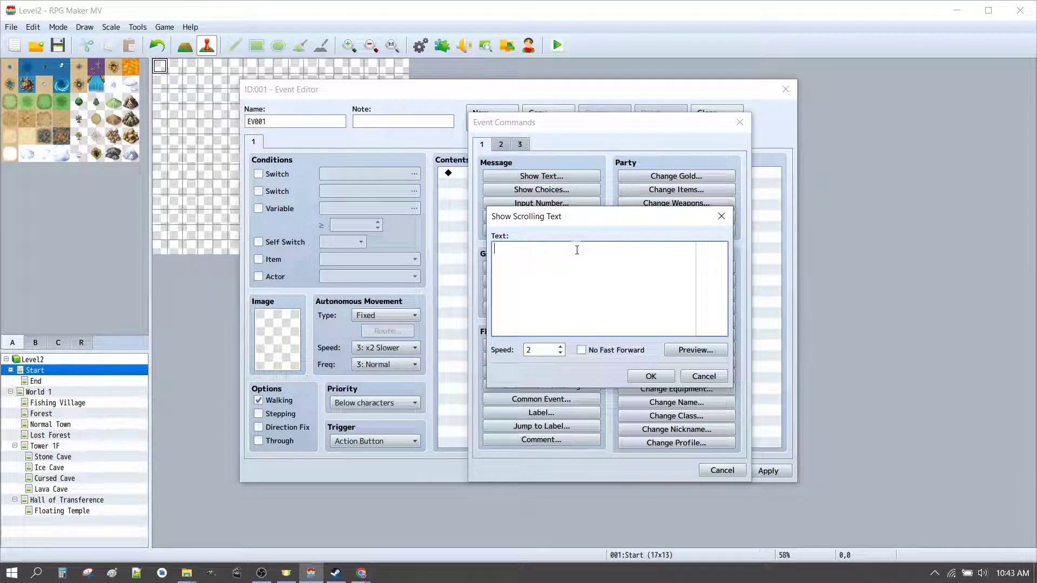
type("Save the world!")
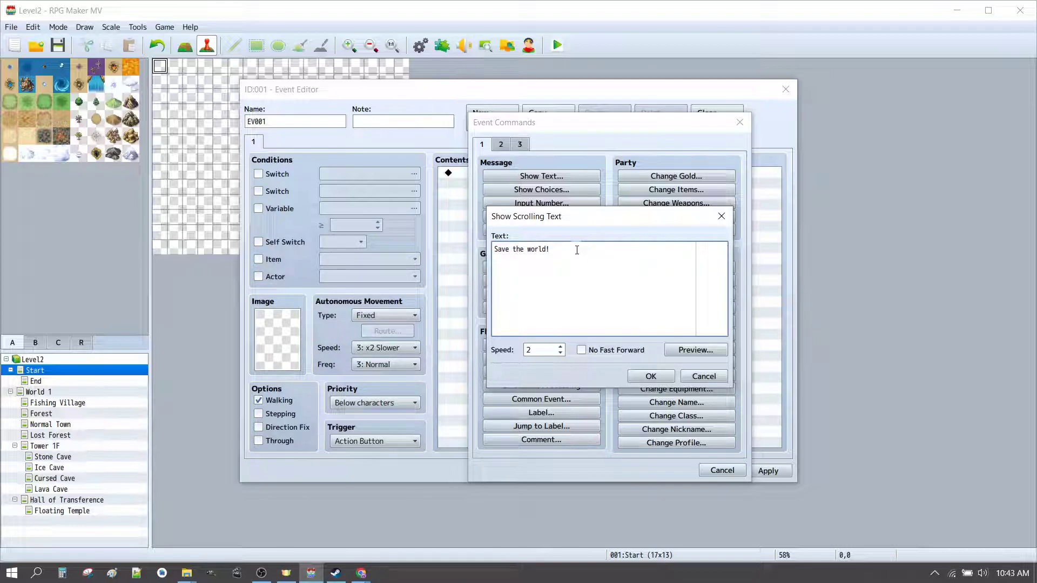
left_click(651, 377)
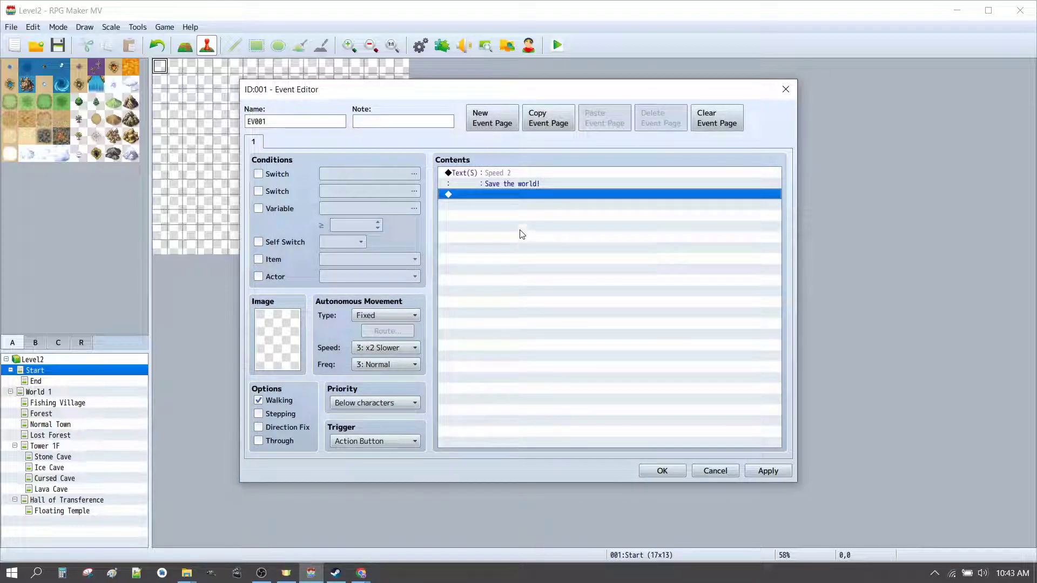
left_click(768, 471)
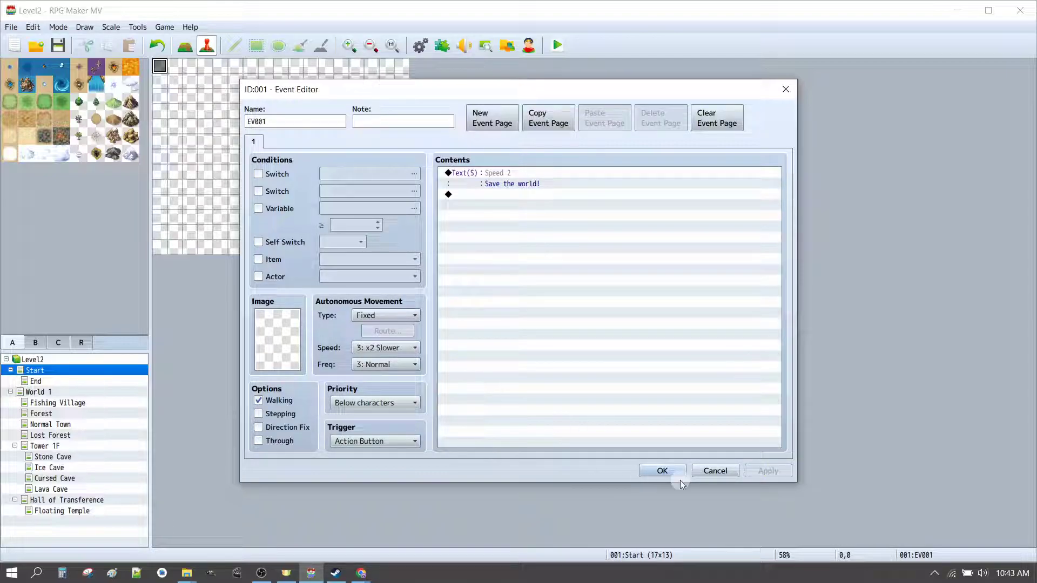
Save the event and playtest the game, then close the game window
left_click(665, 471)
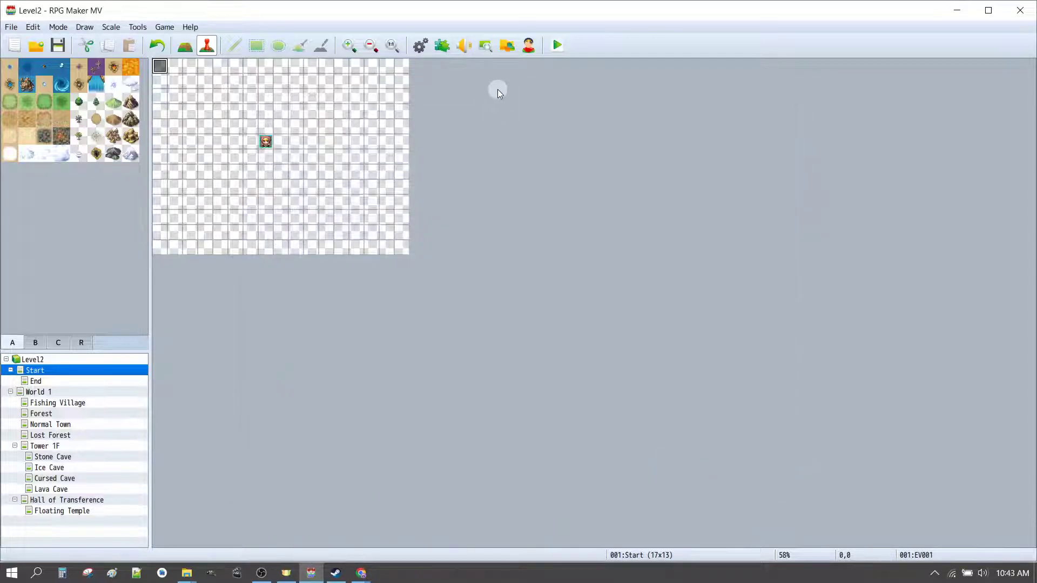
left_click(558, 46)
left_click(469, 305)
left_click(501, 283)
left_click(528, 251)
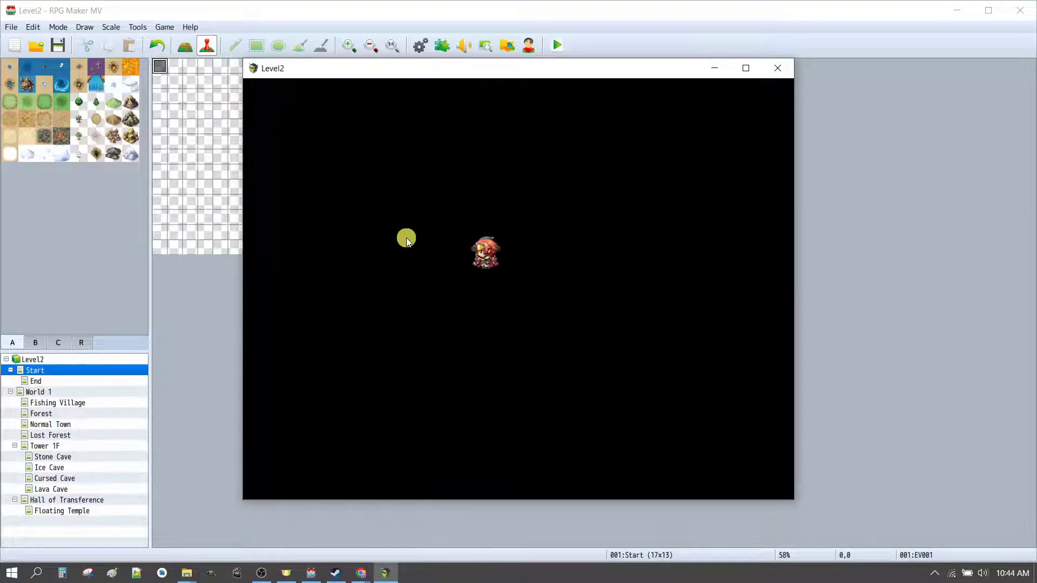
left_click(777, 68)
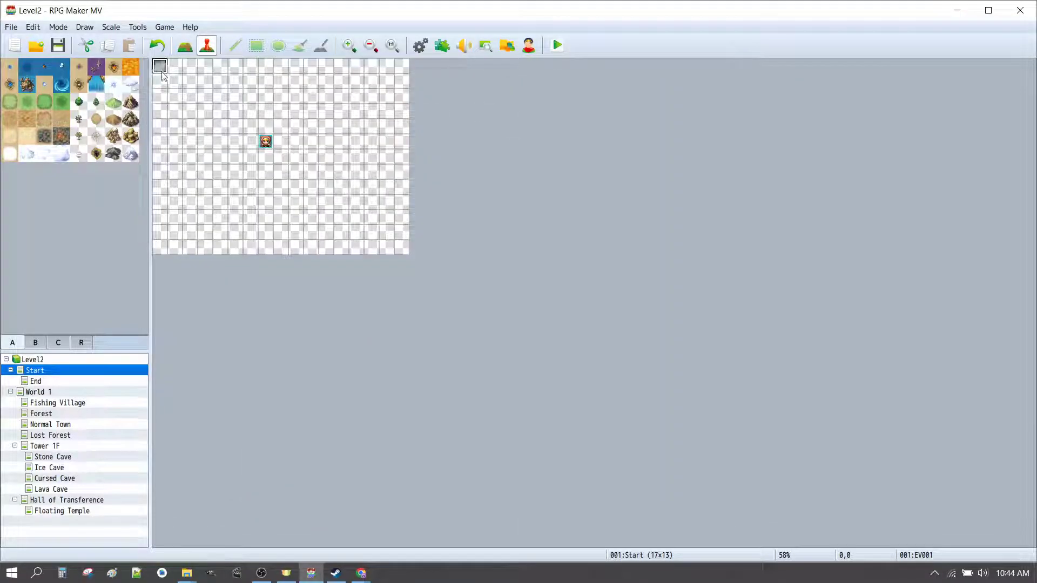
Set the event's trigger to Autorun and playtest to see 'Save the world!' scroll
double_click(160, 68)
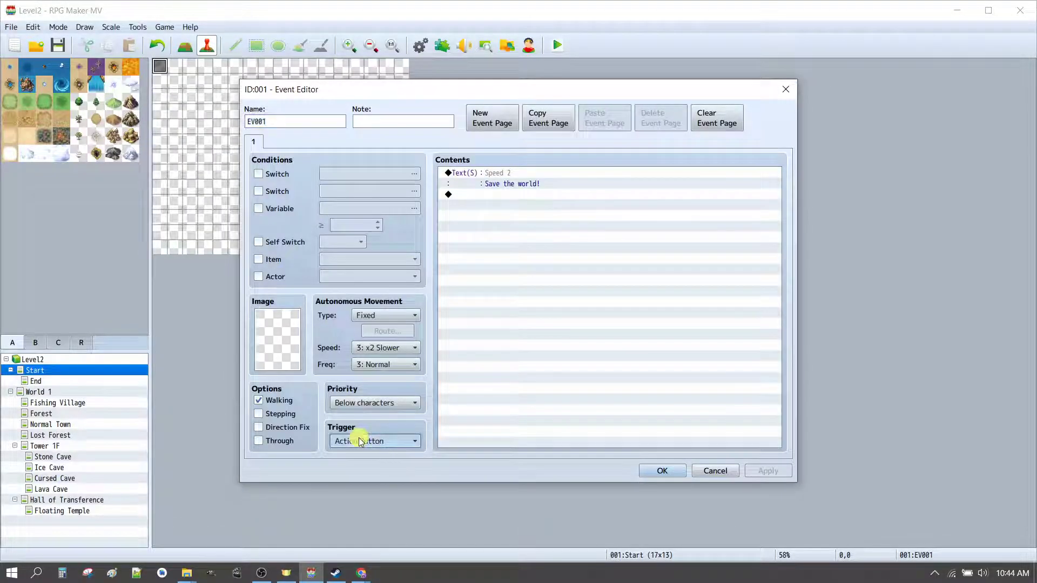
left_click(359, 440)
left_click(347, 492)
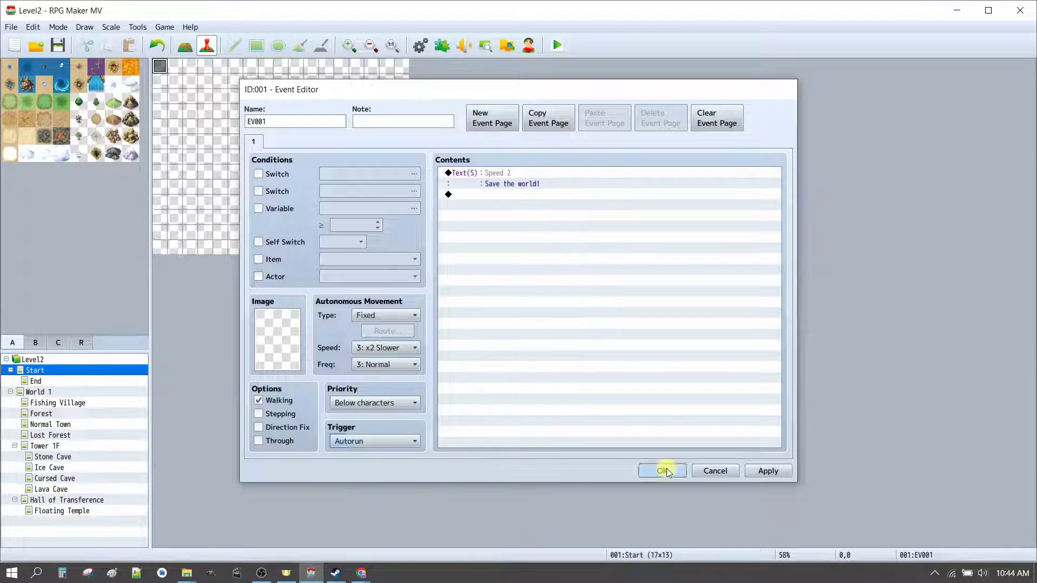
left_click(662, 471)
left_click(559, 47)
left_click(471, 304)
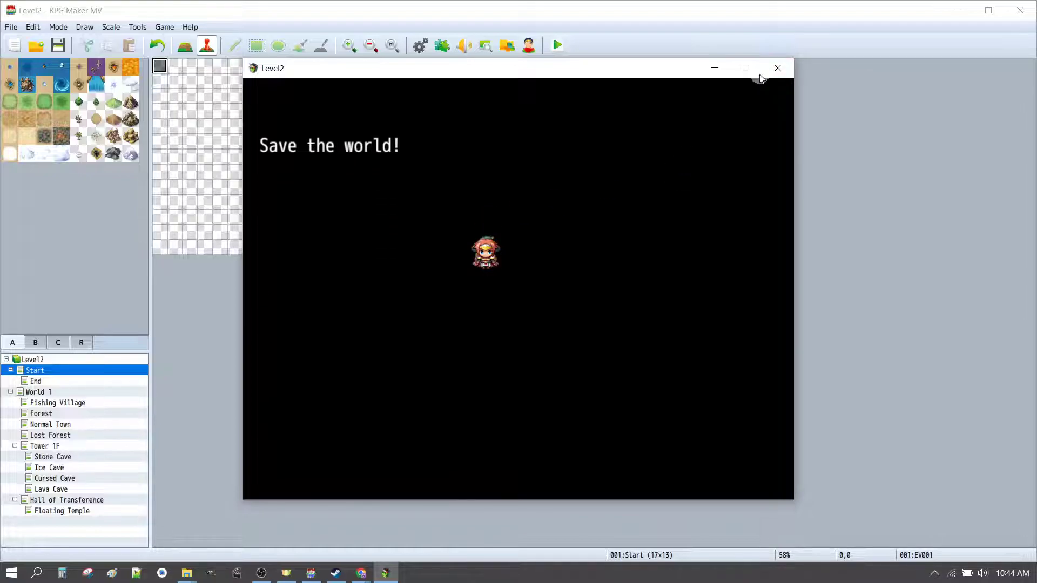
left_click(777, 67)
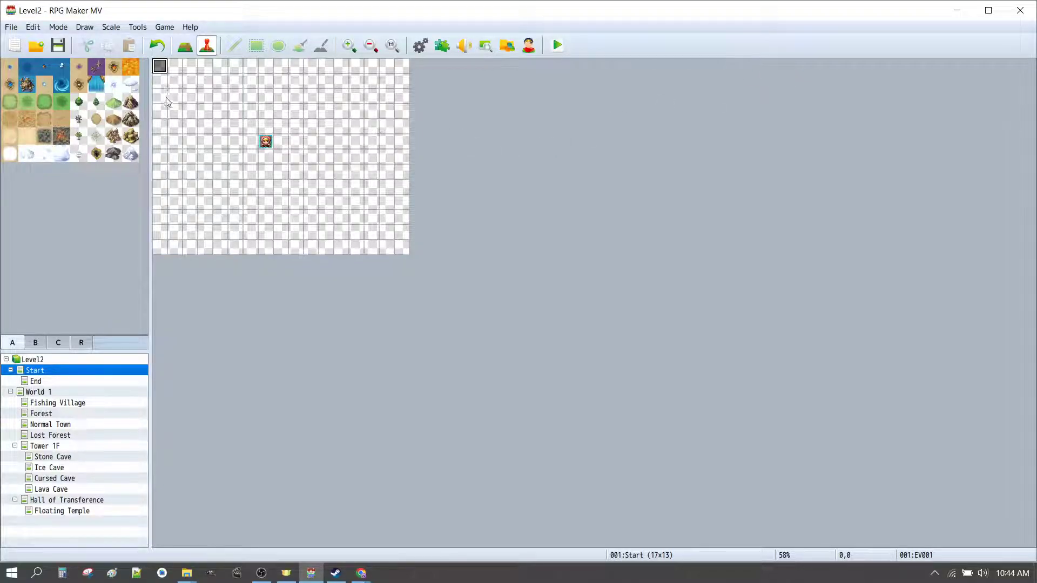
Insert Change Transparency: ON before the scrolling text in EV001
double_click(159, 67)
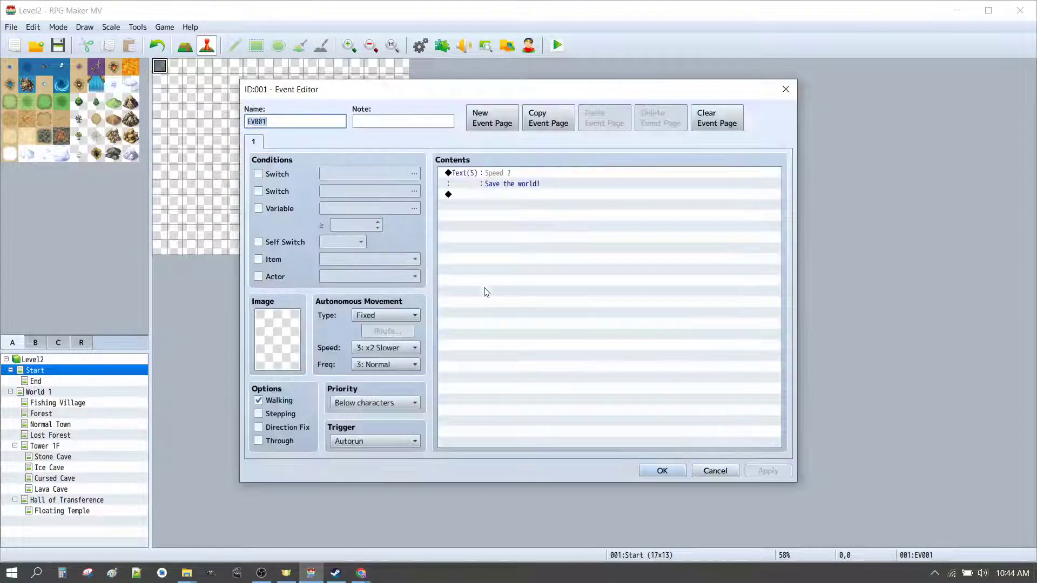
left_click(517, 171)
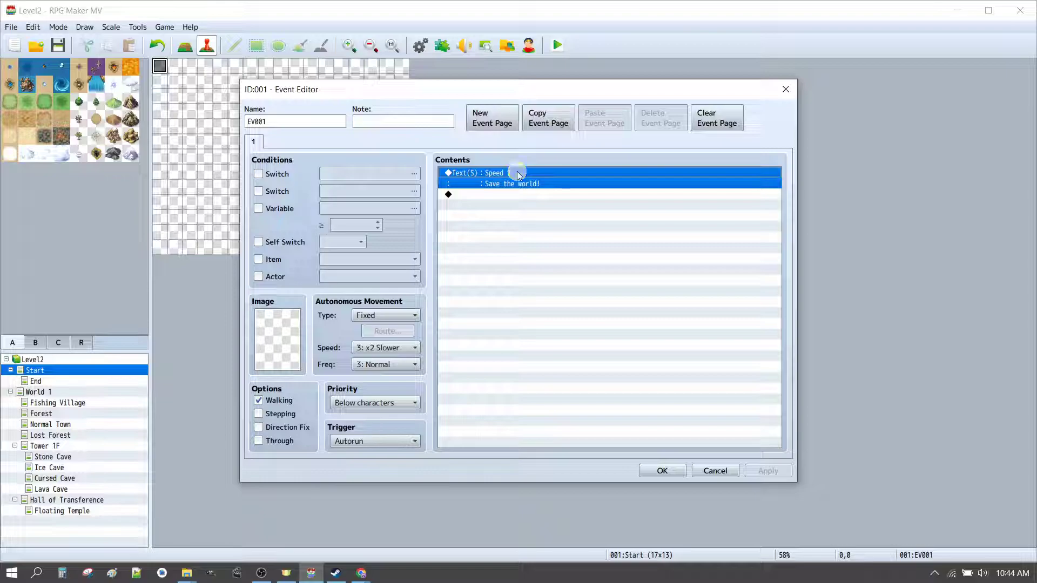
double_click(517, 194)
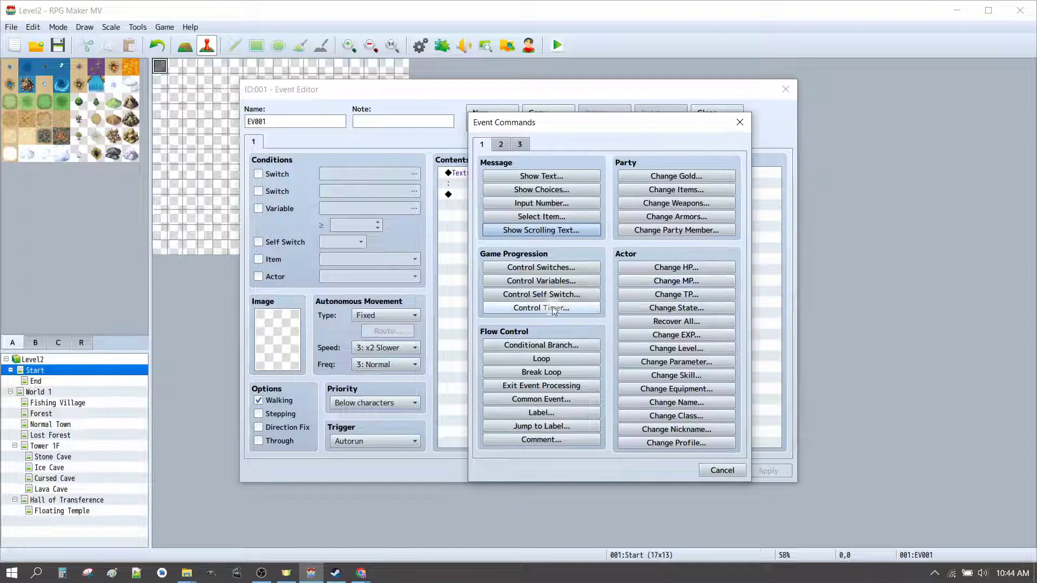
left_click(499, 144)
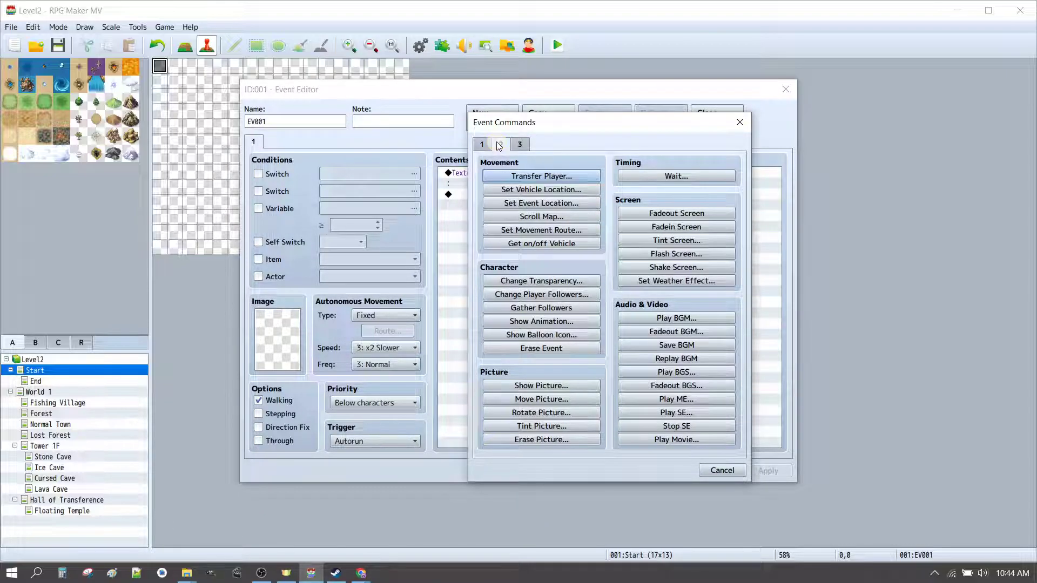
left_click(538, 281)
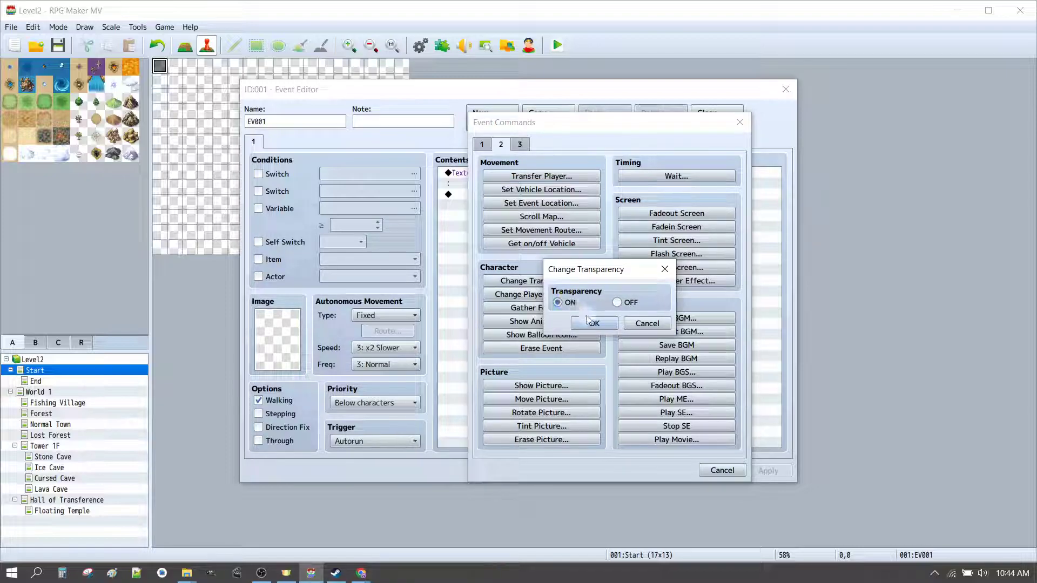
left_click(595, 323)
left_click(682, 471)
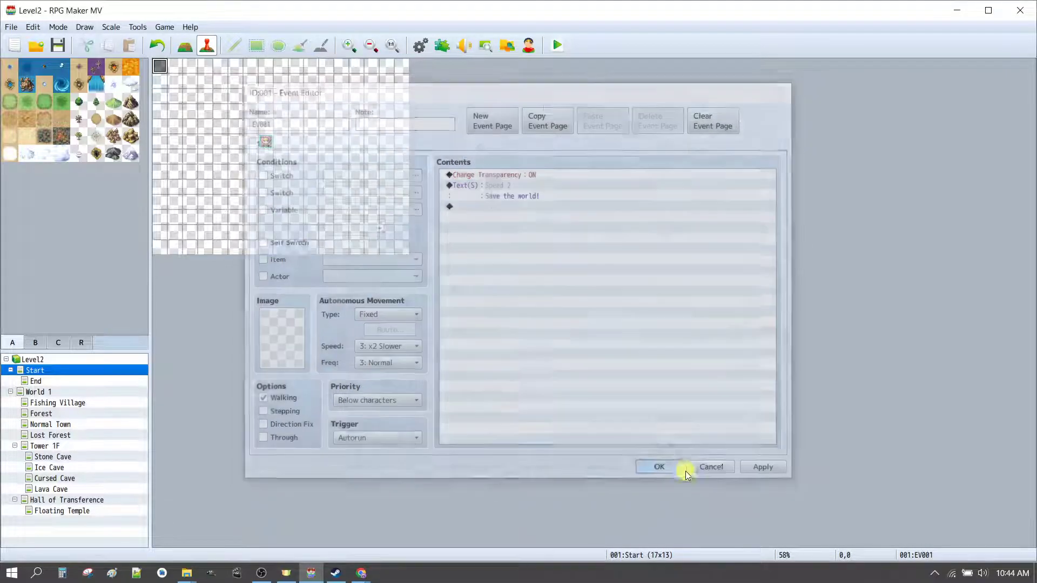
Save and playtest the intro, then close the game window
left_click(560, 48)
left_click(481, 308)
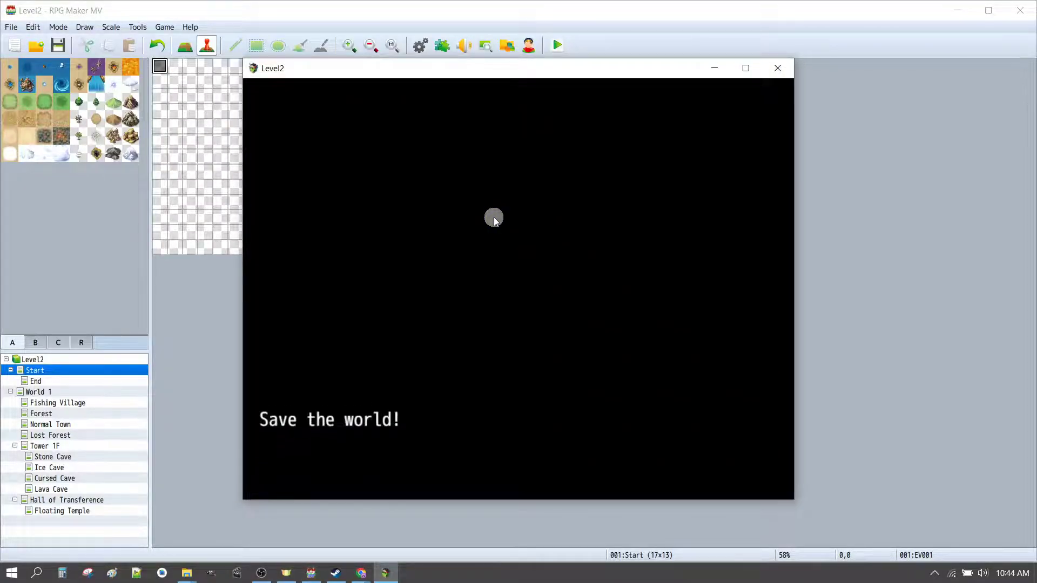
left_click(778, 68)
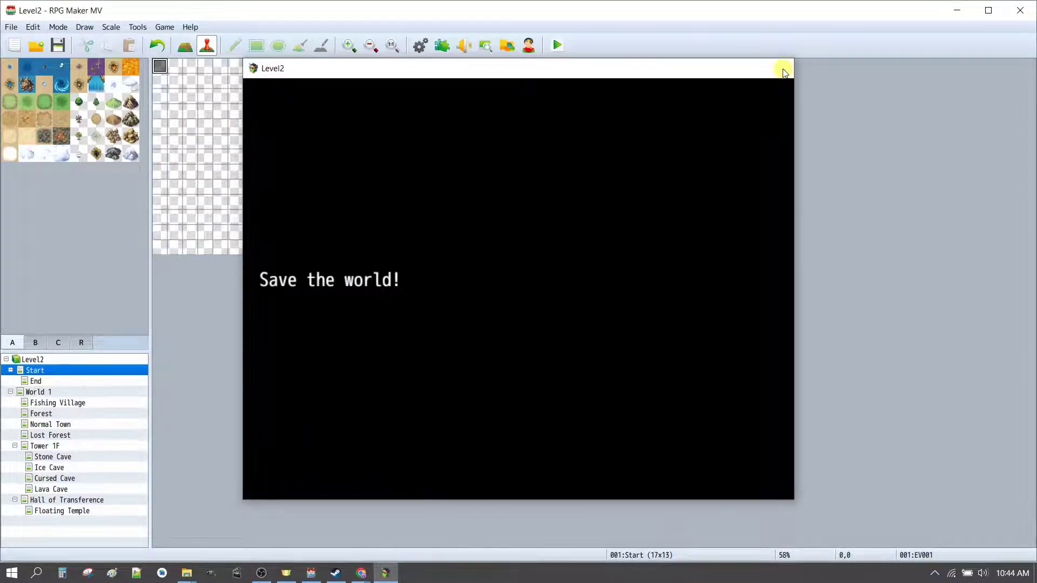
Rename the event StartGame and add the message 'What's your name?'
double_click(164, 65)
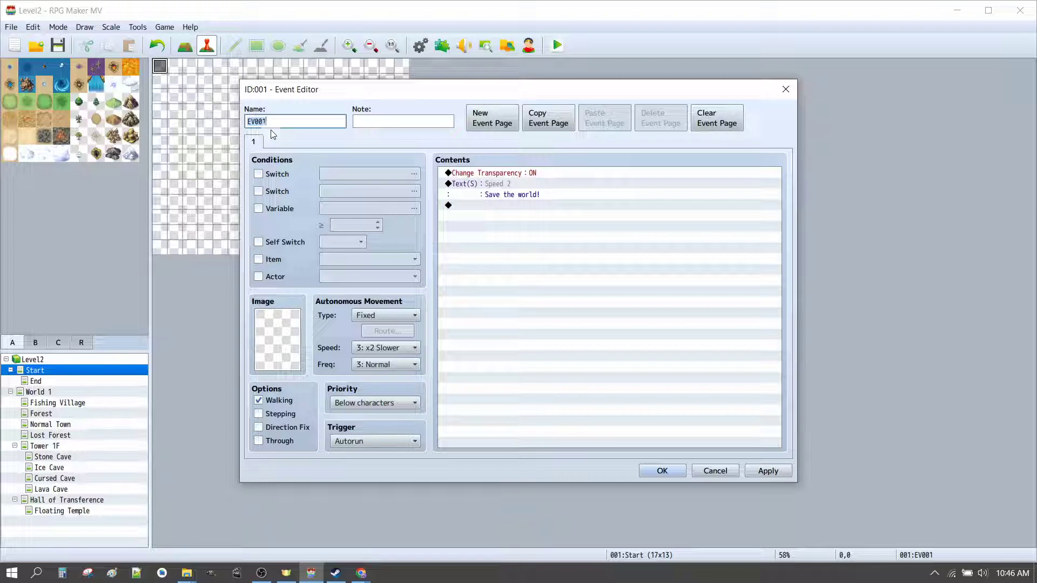
type("tartGame")
double_click(521, 214)
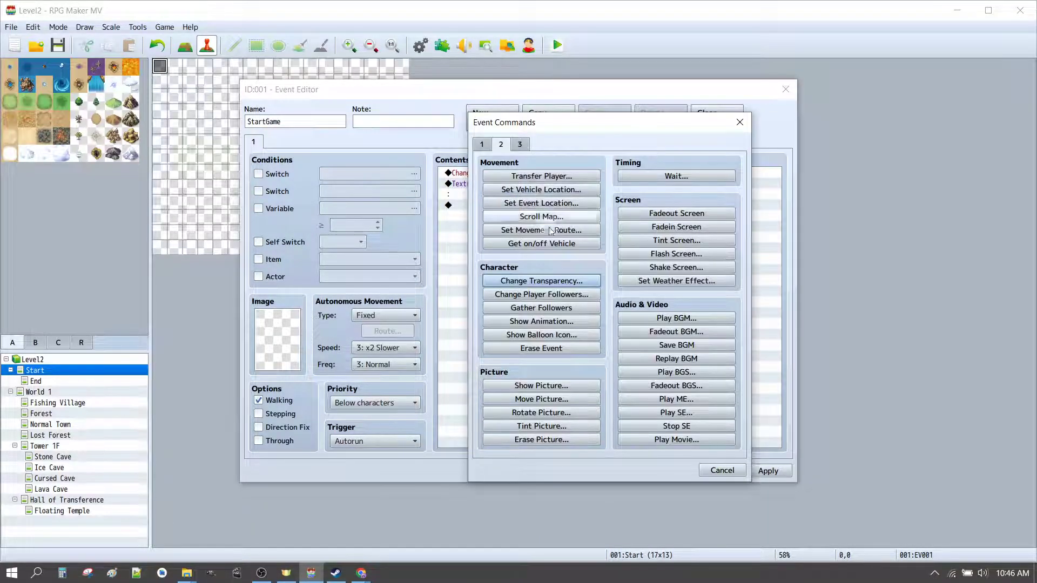
left_click(482, 144)
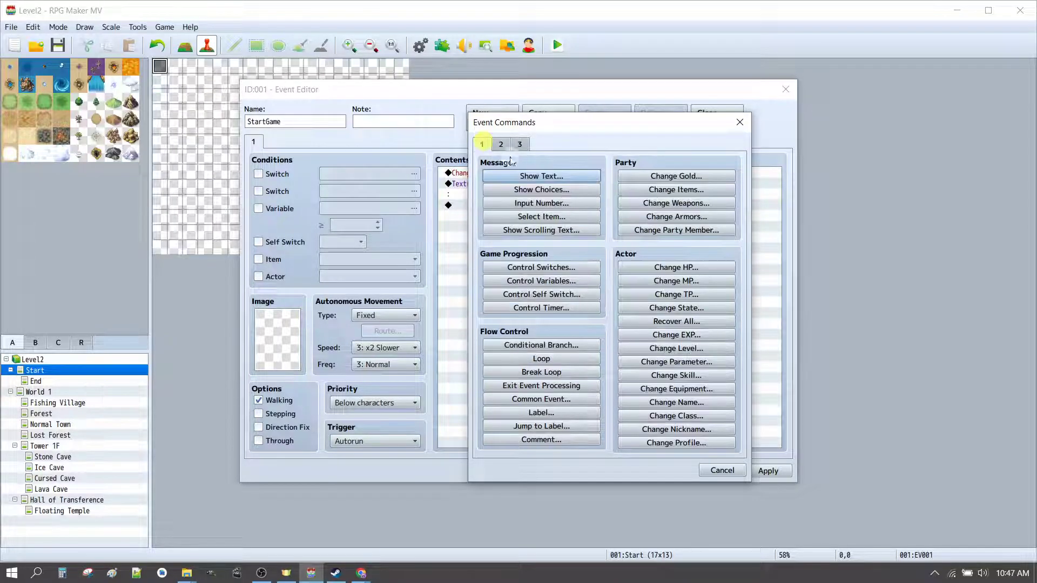
left_click(527, 176)
type("What")
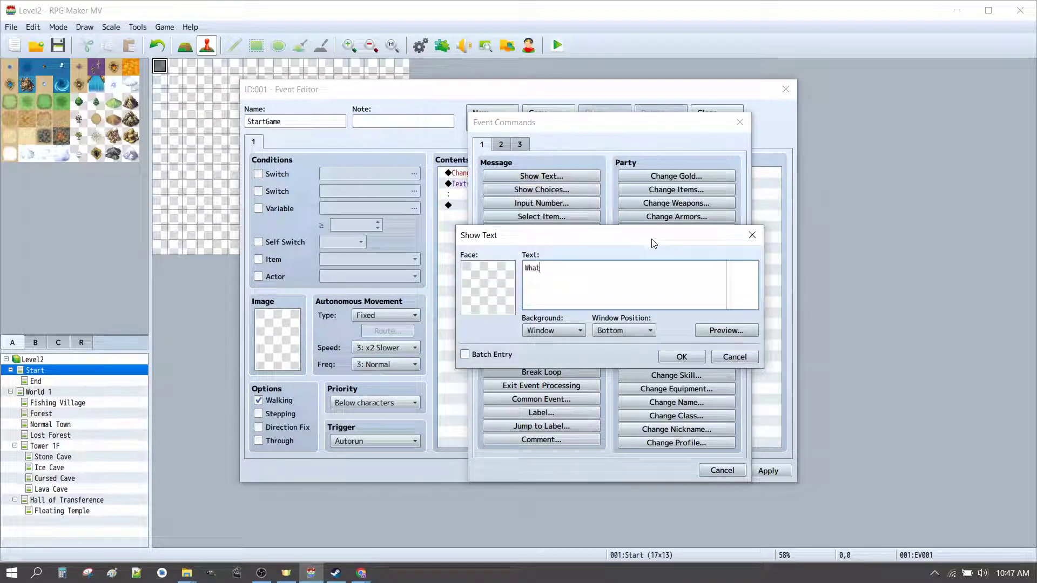
type("'s your name?")
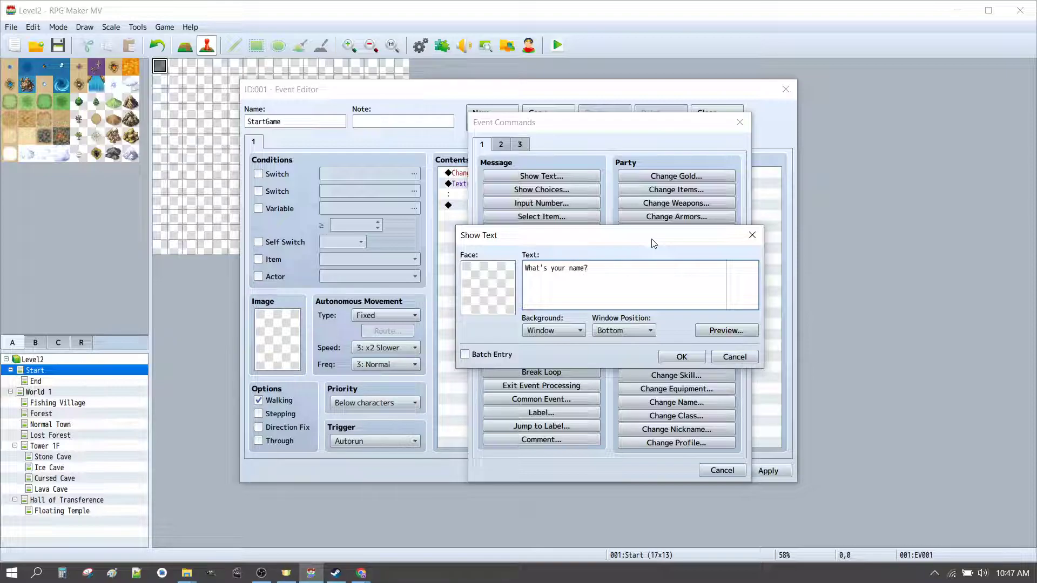
left_click(678, 359)
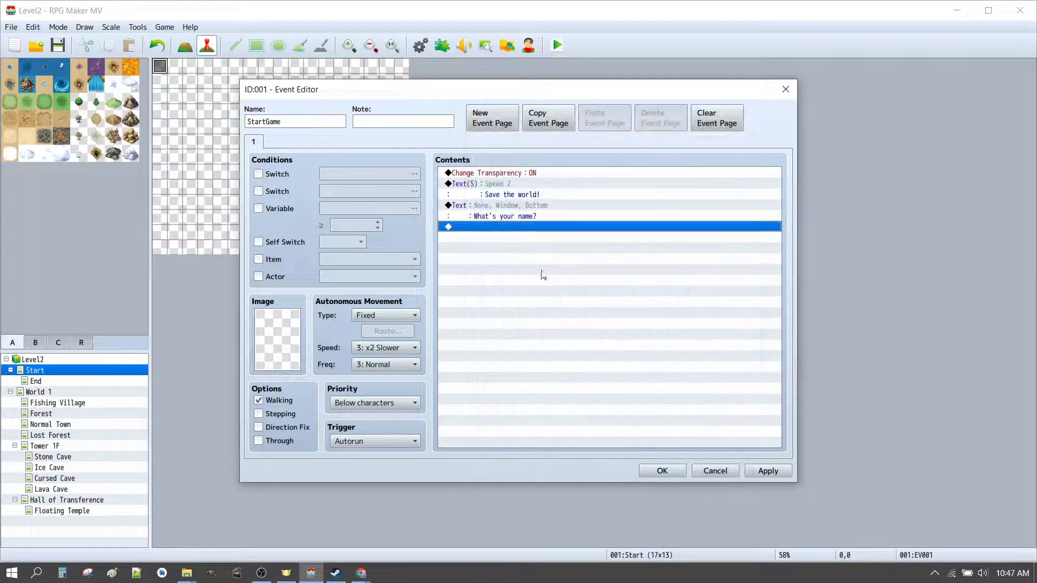
Add Name Input Processing for Harold with 16 max characters and save the event
left_click(496, 229)
double_click(494, 227)
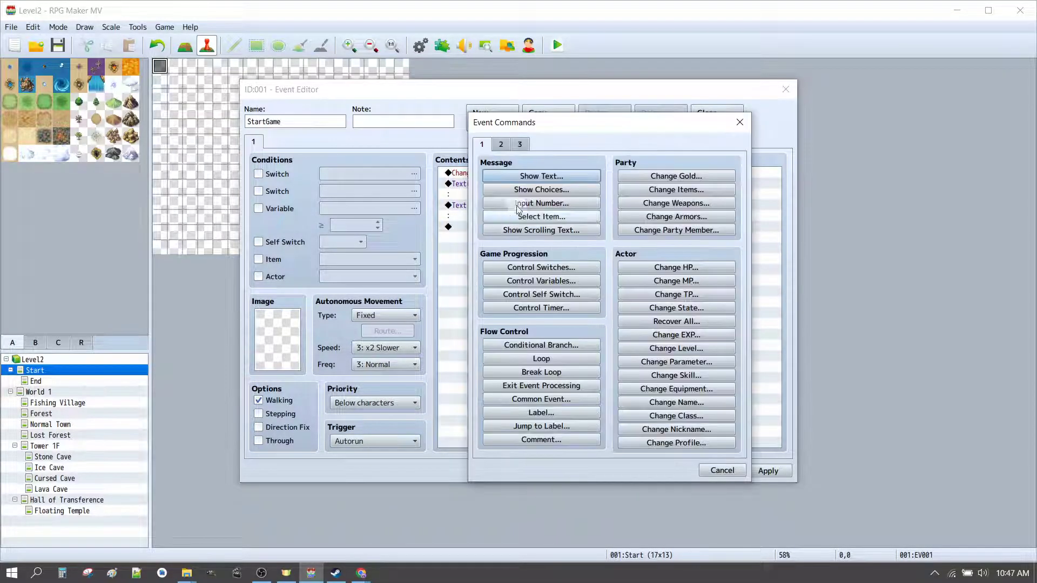
left_click(527, 144)
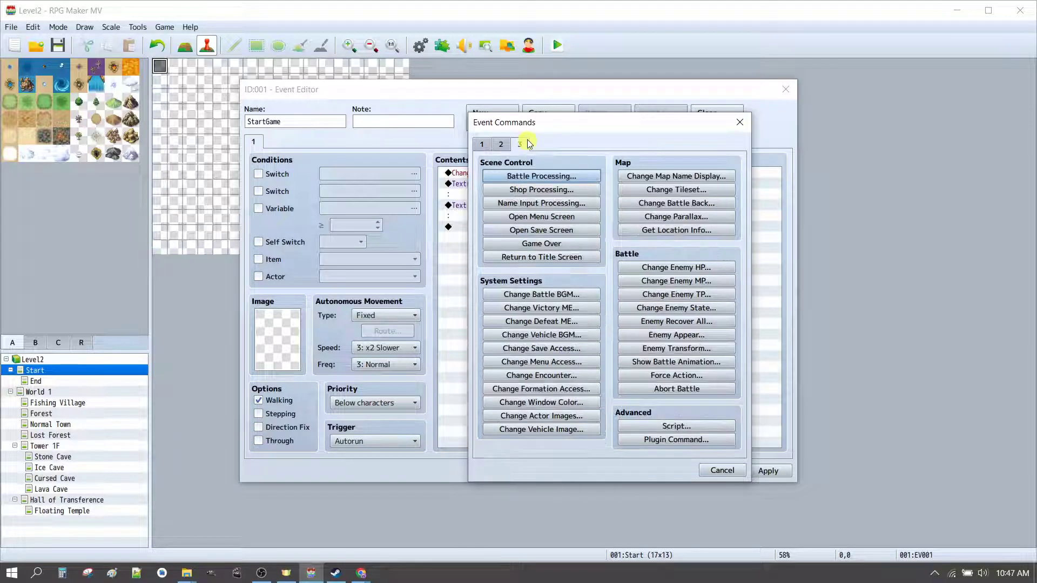
left_click(542, 204)
left_click(597, 318)
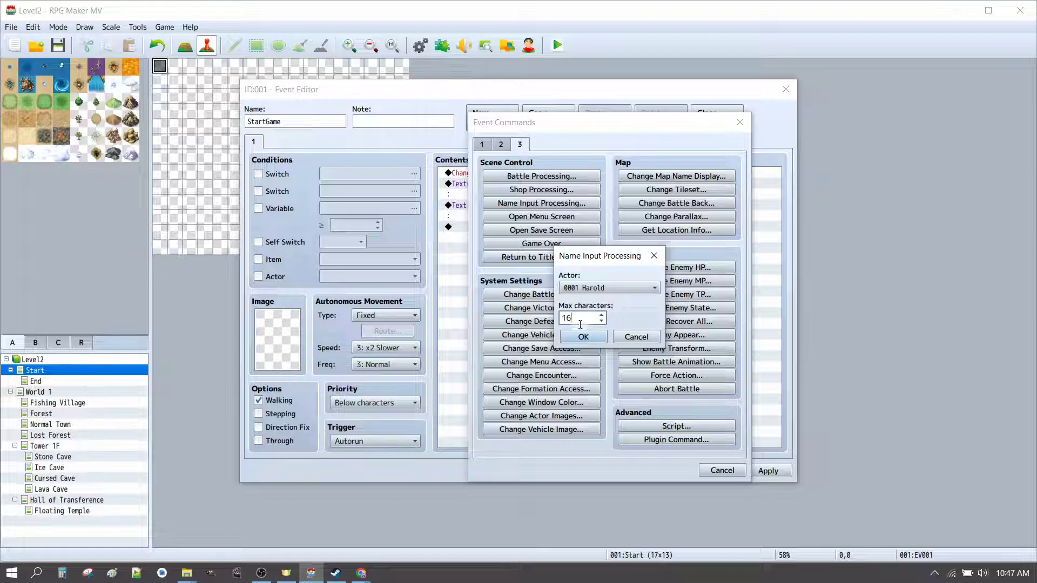
type("16")
left_click(609, 287)
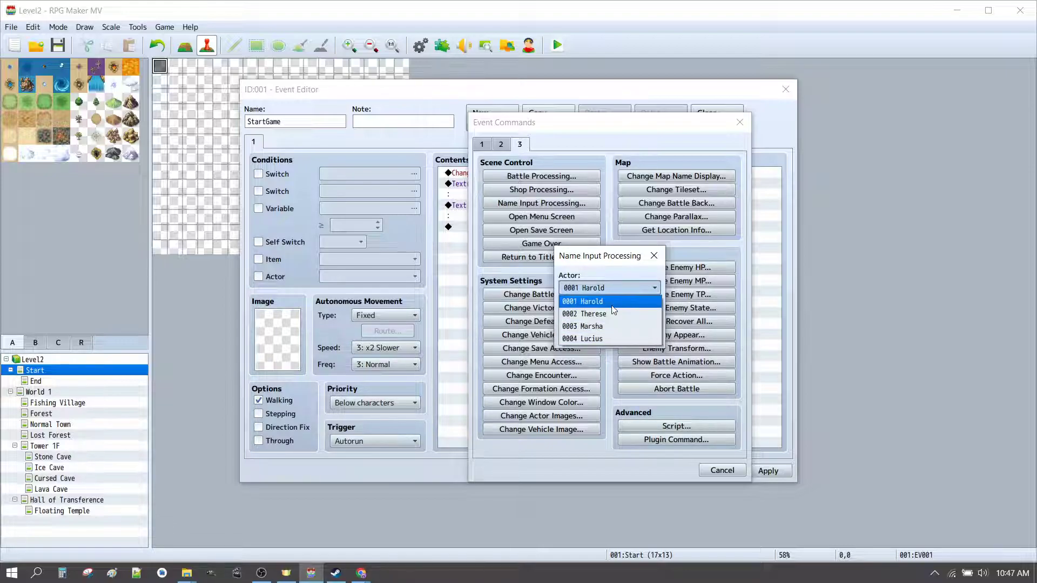
left_click(628, 303)
left_click(593, 340)
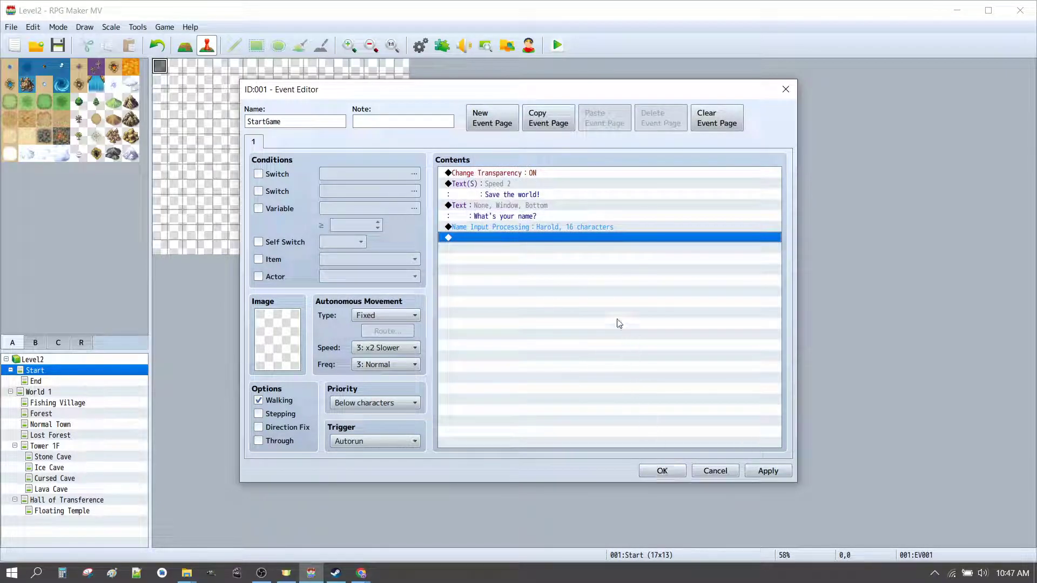
left_click(661, 471)
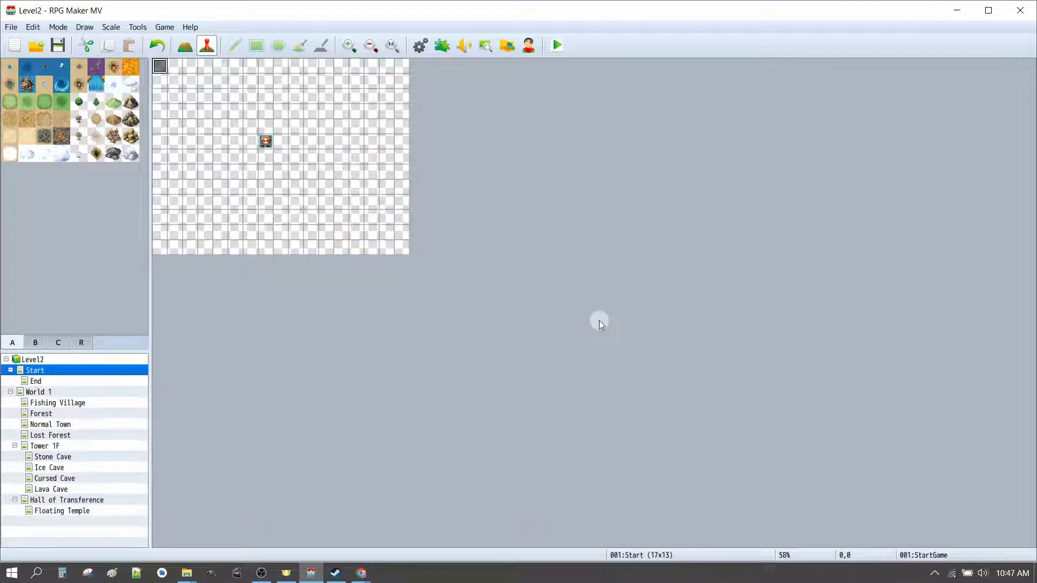
Save and playtest the game, advancing past the name question
left_click(552, 50)
left_click(470, 306)
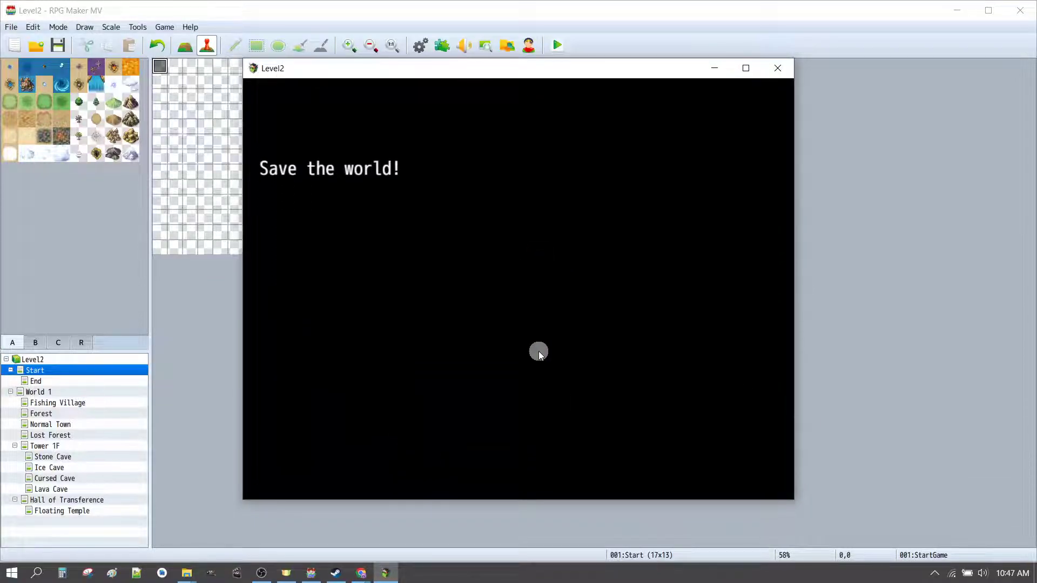
left_click(479, 421)
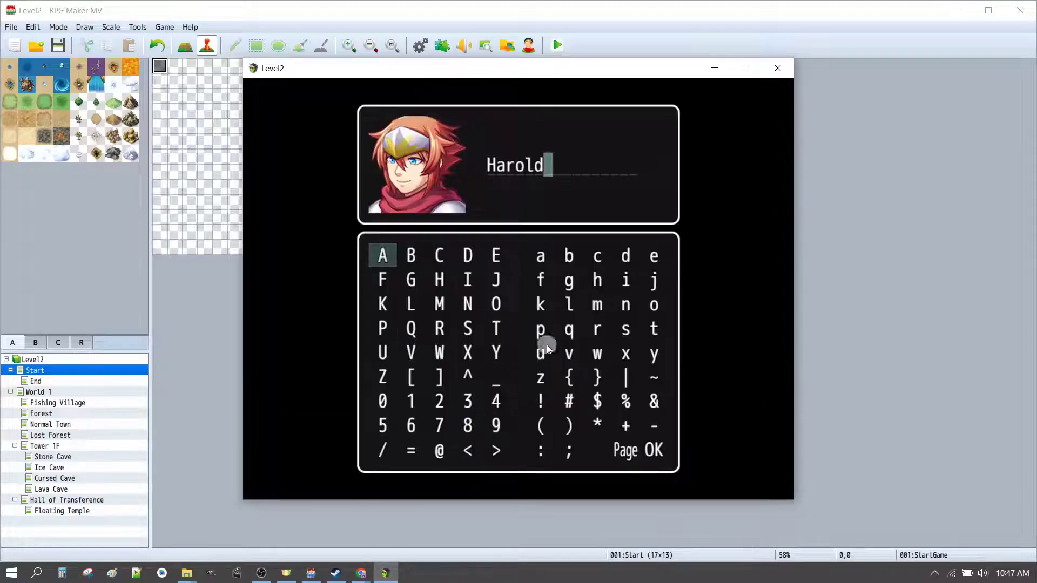
Change the hero's name to HaroDY and let the 'Save the world!' intro play
right_click(524, 276)
right_click(521, 274)
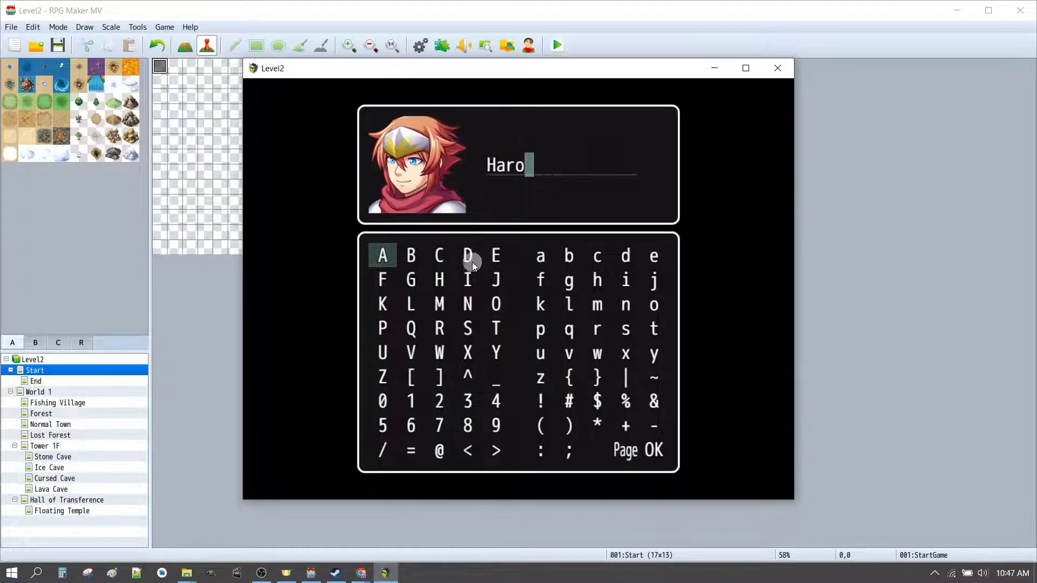
double_click(468, 255)
double_click(493, 353)
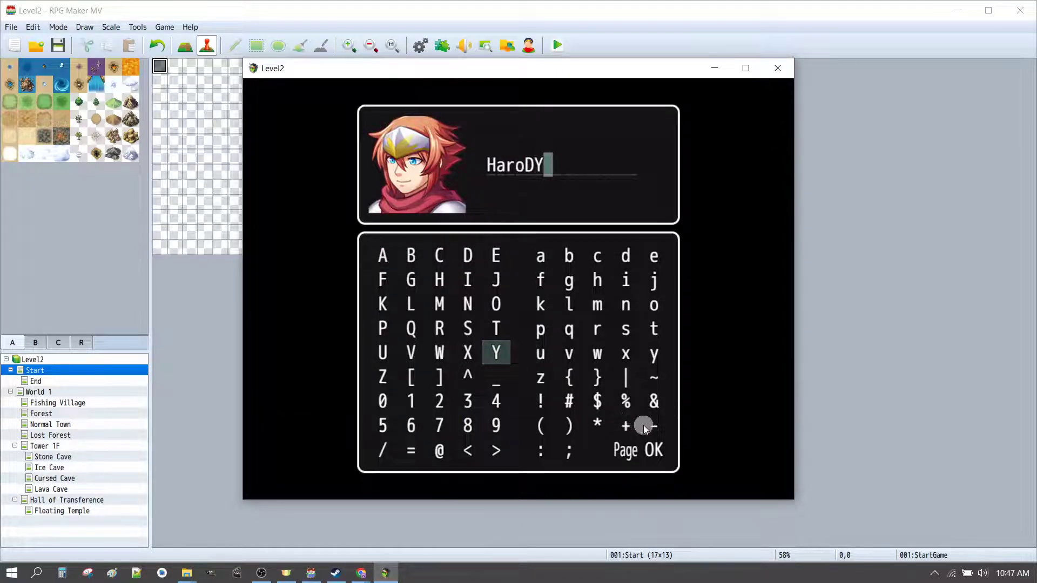
double_click(655, 451)
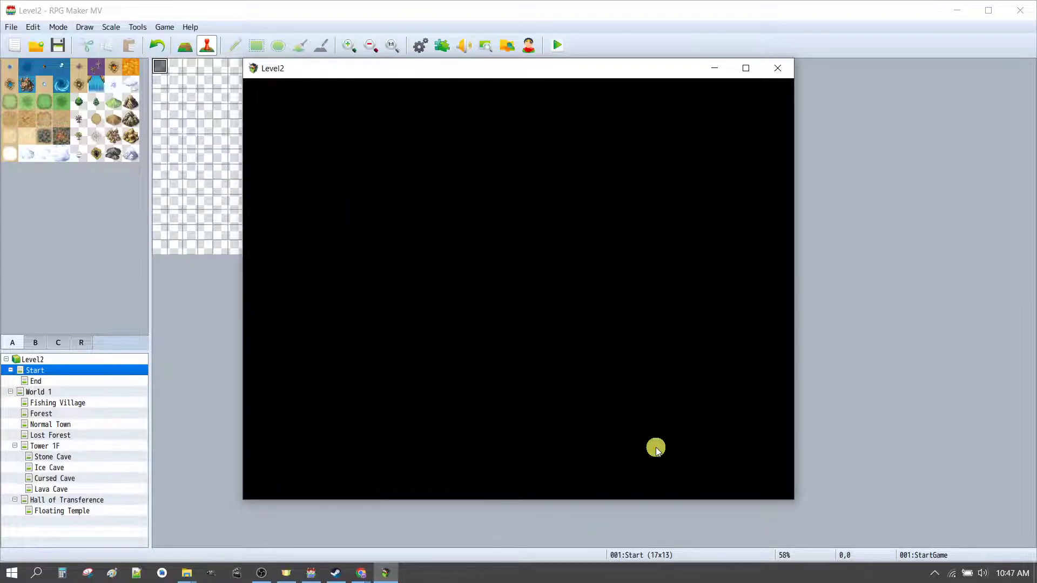
left_click(501, 407)
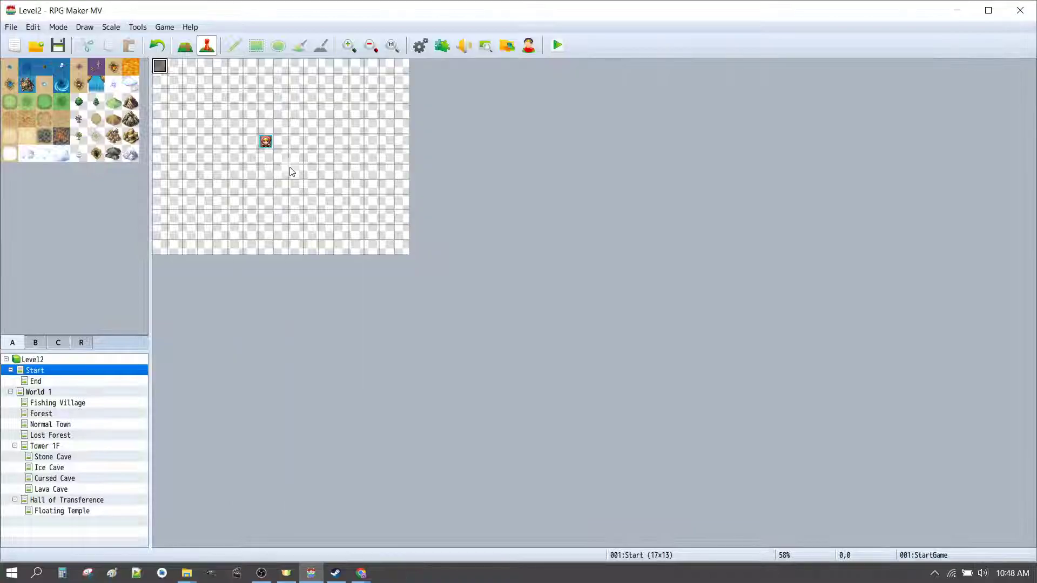
double_click(160, 67)
Add a Transfer Player command with destination Fishing Village (5,38)
left_click(460, 238)
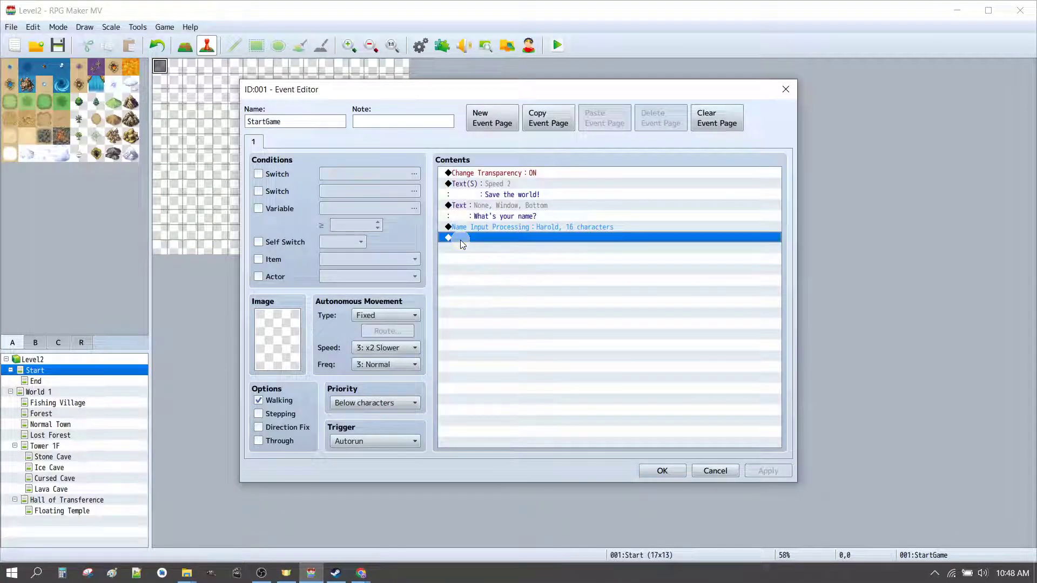
double_click(477, 239)
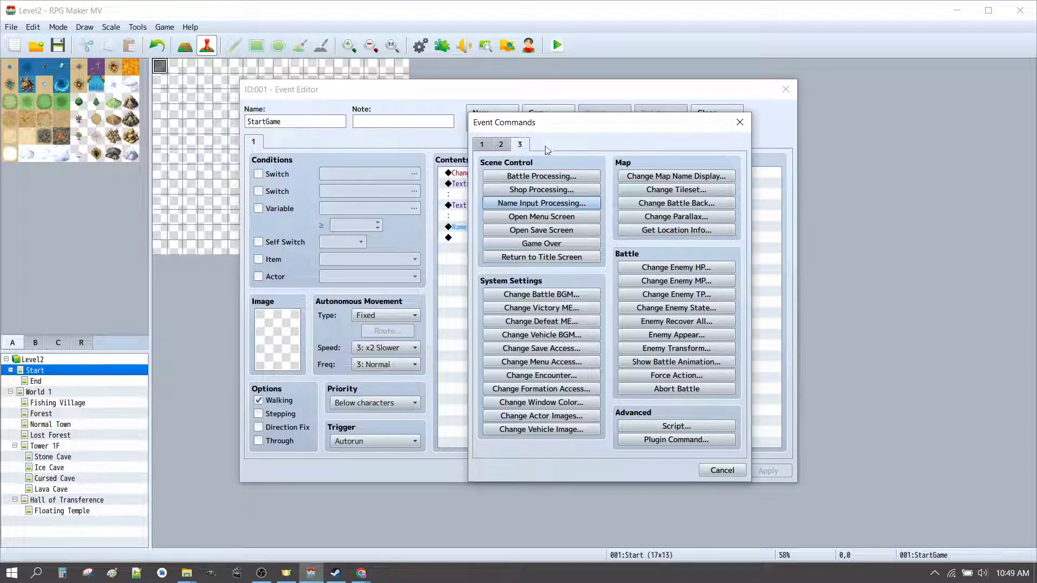
left_click(482, 144)
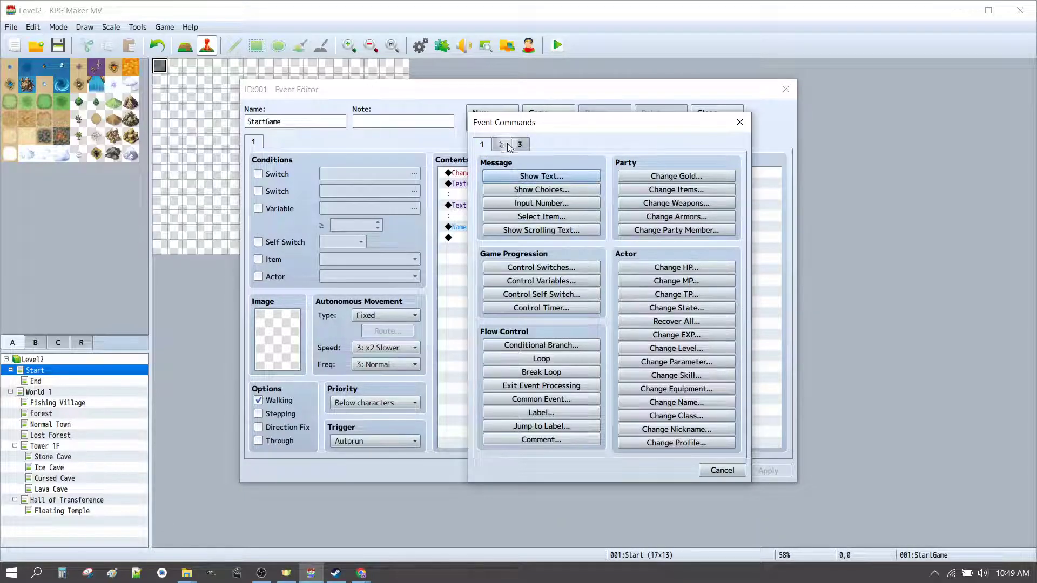
left_click(501, 145)
left_click(523, 176)
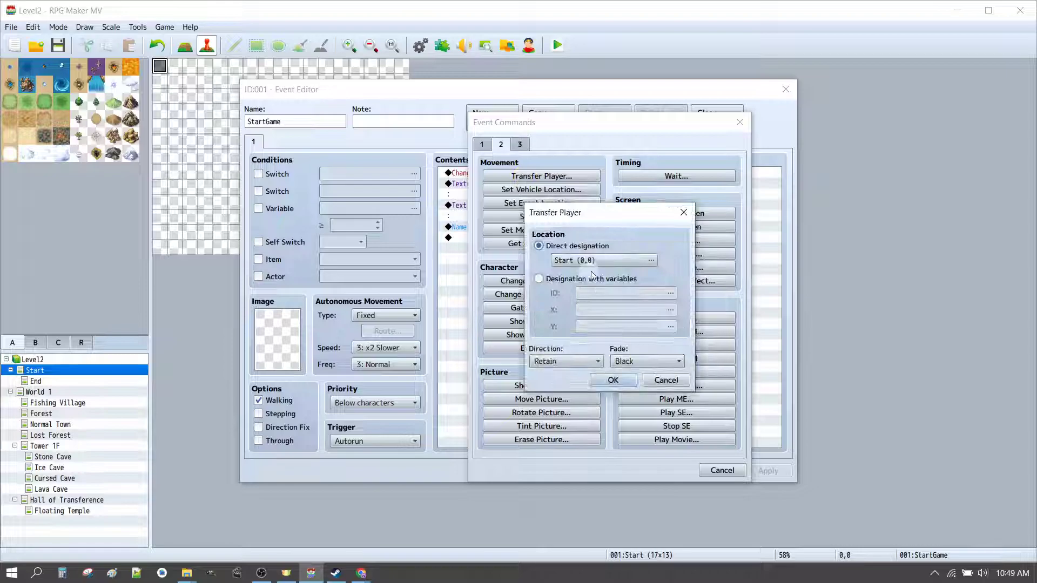
left_click(590, 260)
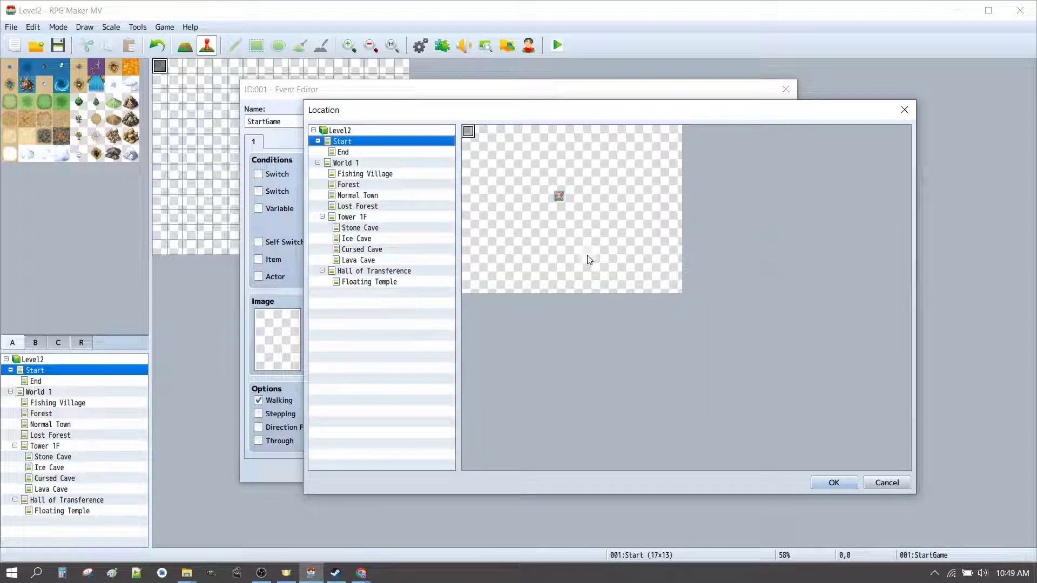
left_click(343, 162)
left_click(356, 173)
scroll(635, 378, "down", 5)
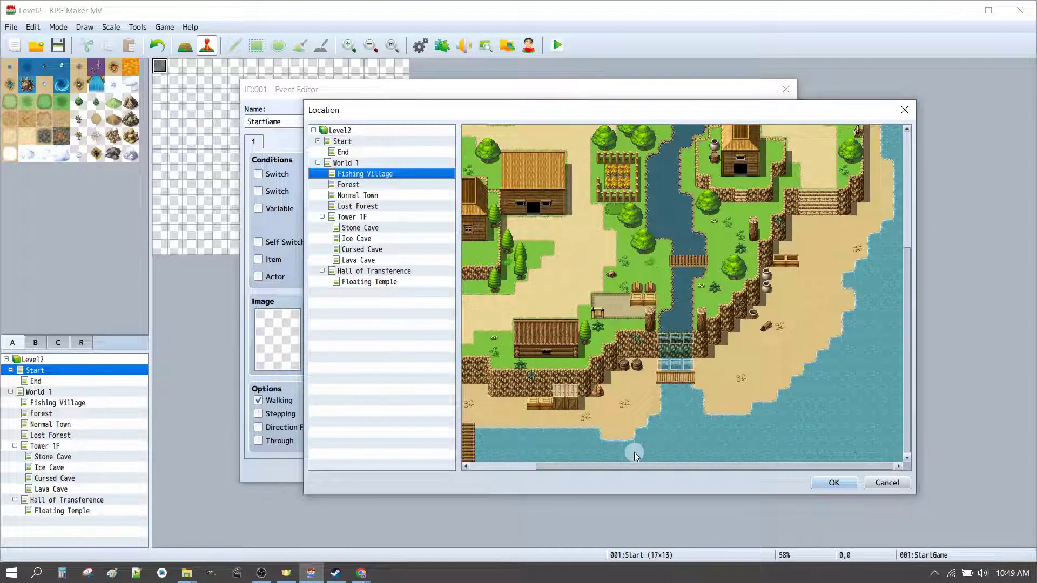
scroll(635, 457, "left", 3)
left_click(529, 442)
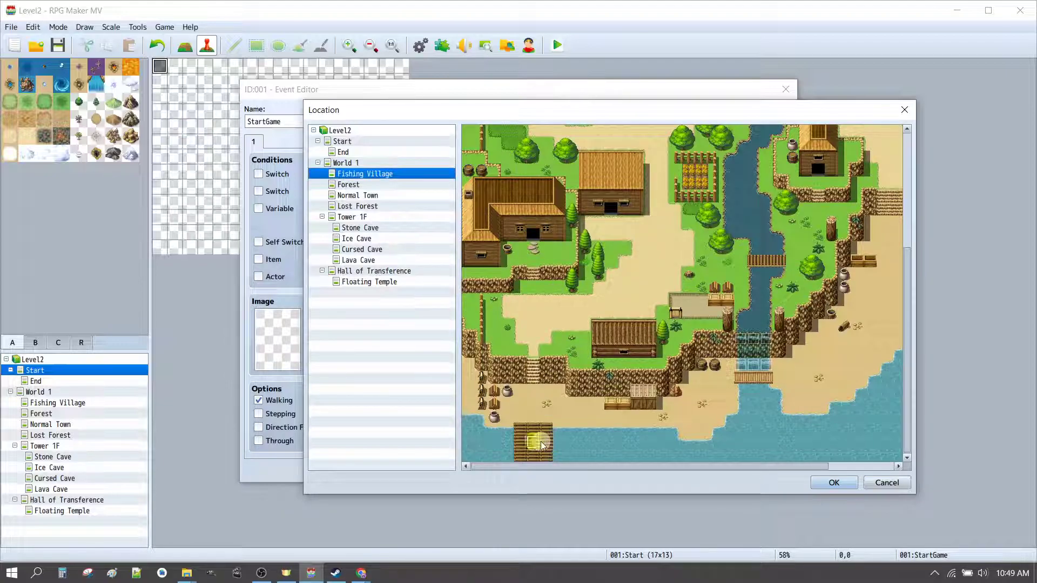
left_click(834, 482)
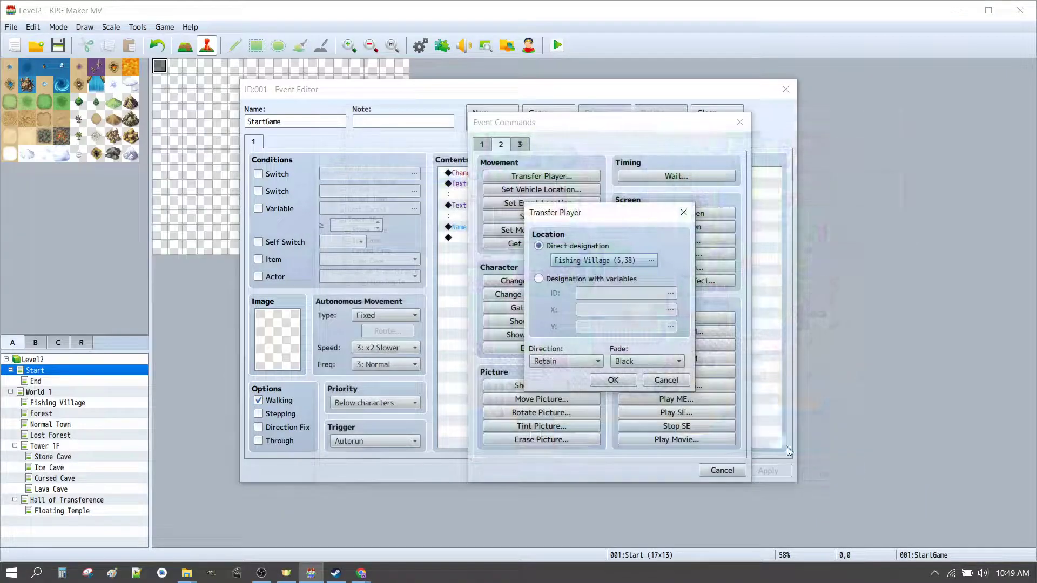
Set the transfer direction to Up and save the StartGame event
left_click(575, 362)
left_click(551, 425)
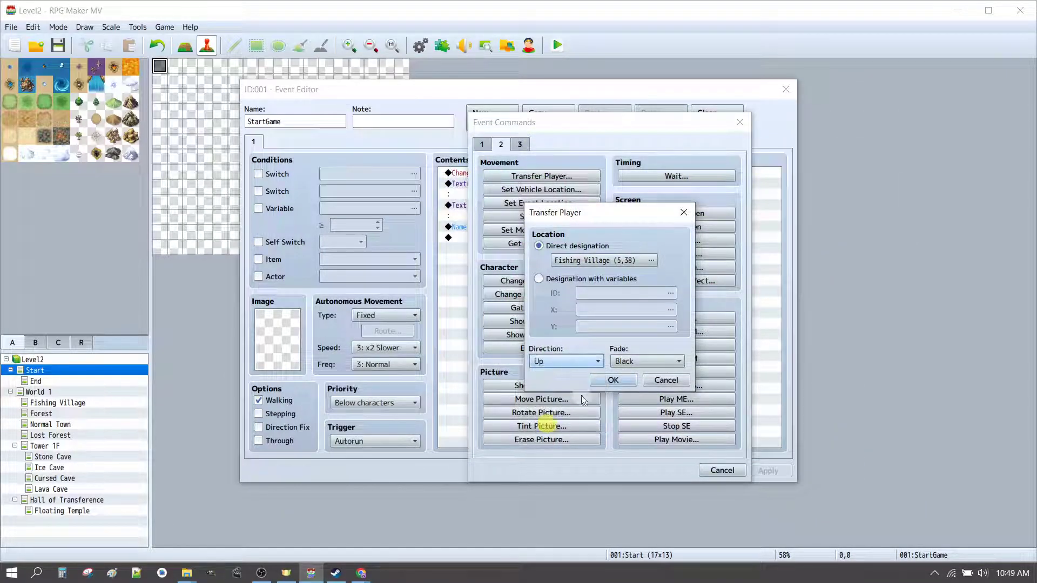
left_click(627, 378)
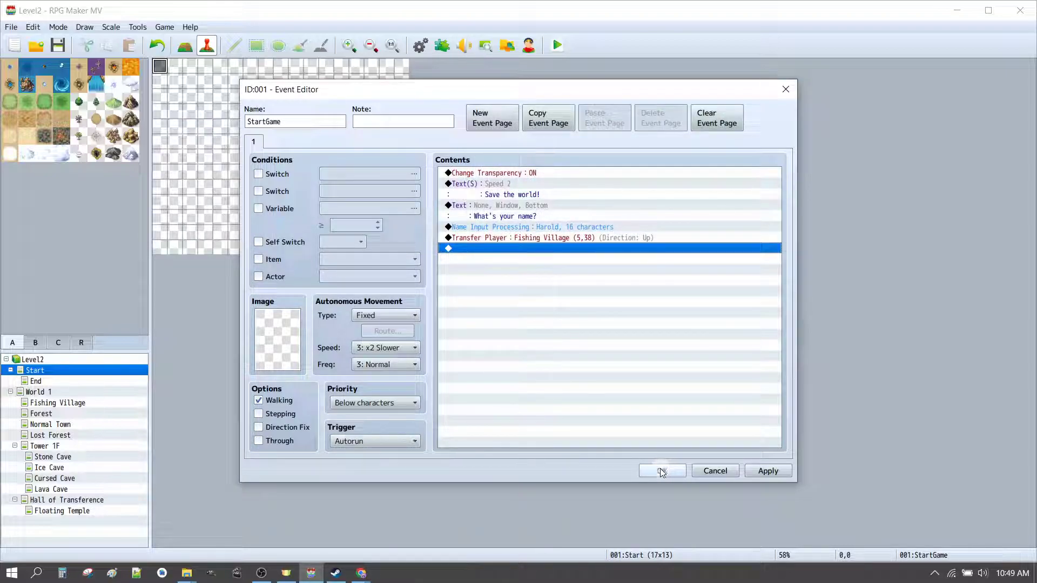
left_click(662, 471)
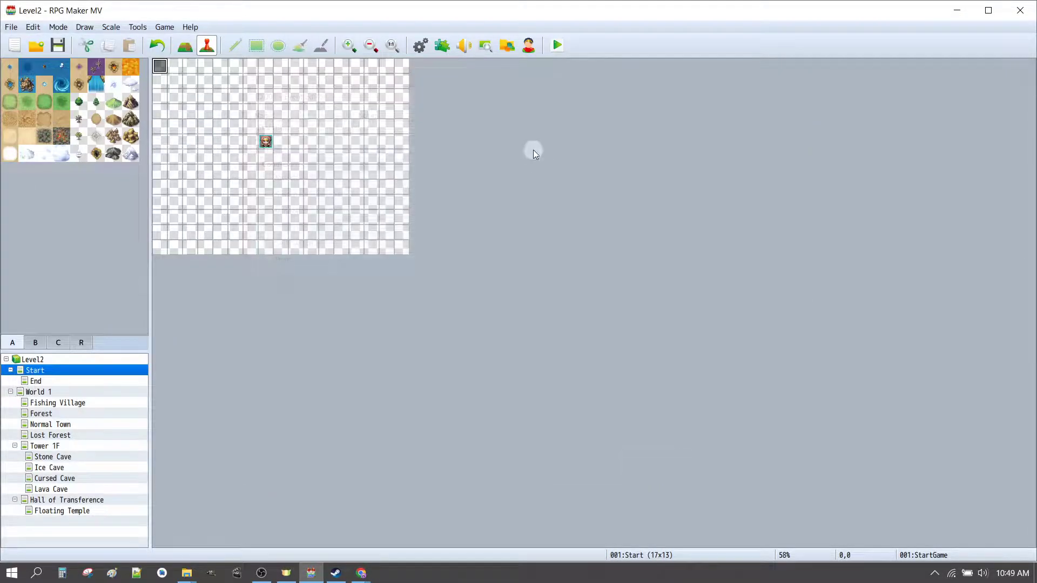
Save and playtest full-screen, walking the hero around Fishing Village before closing
left_click(559, 46)
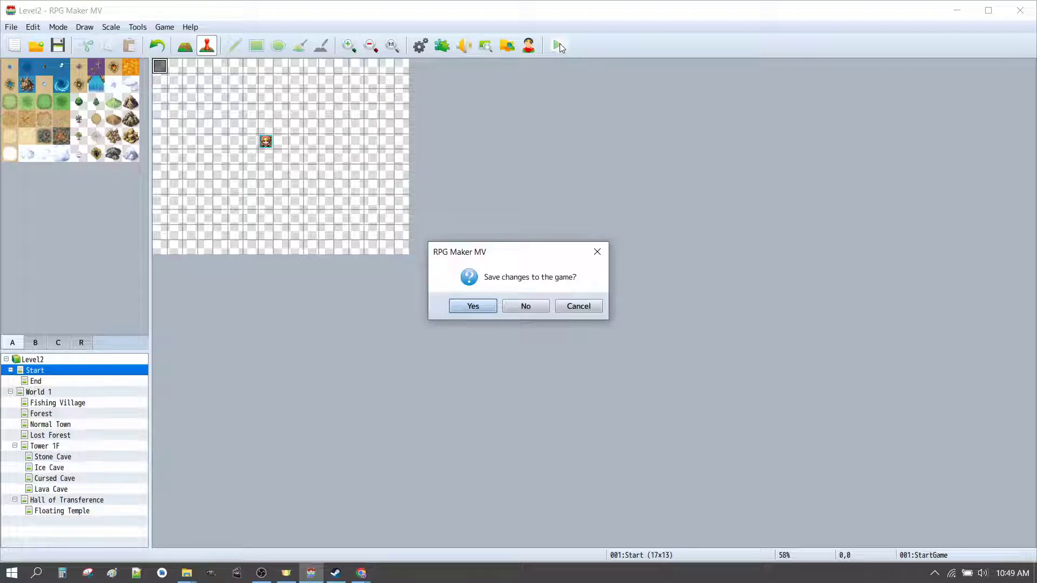
left_click(489, 306)
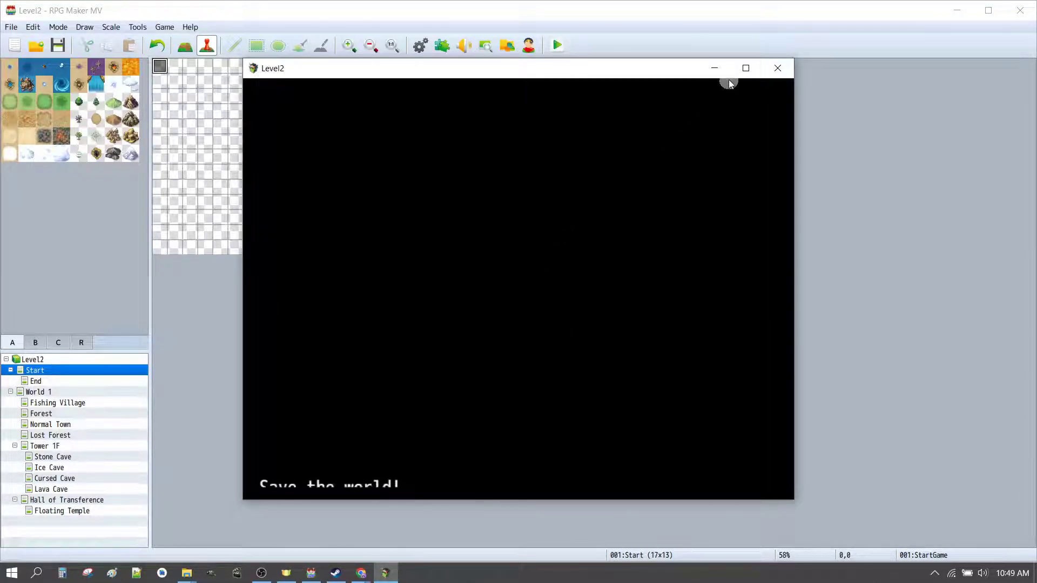
left_click(746, 68)
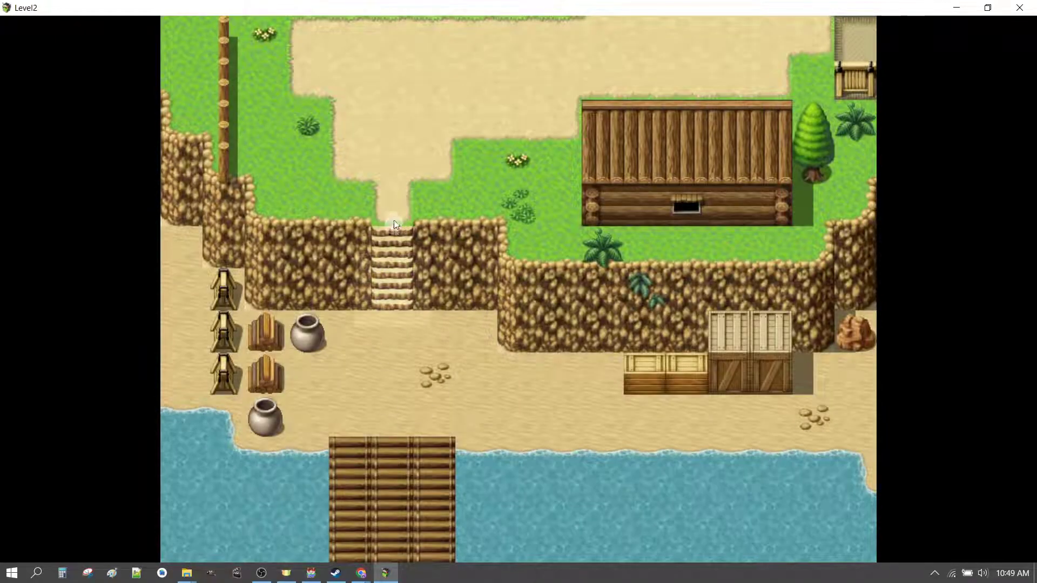
left_click(420, 152)
left_click(475, 154)
left_click(648, 189)
left_click(659, 162)
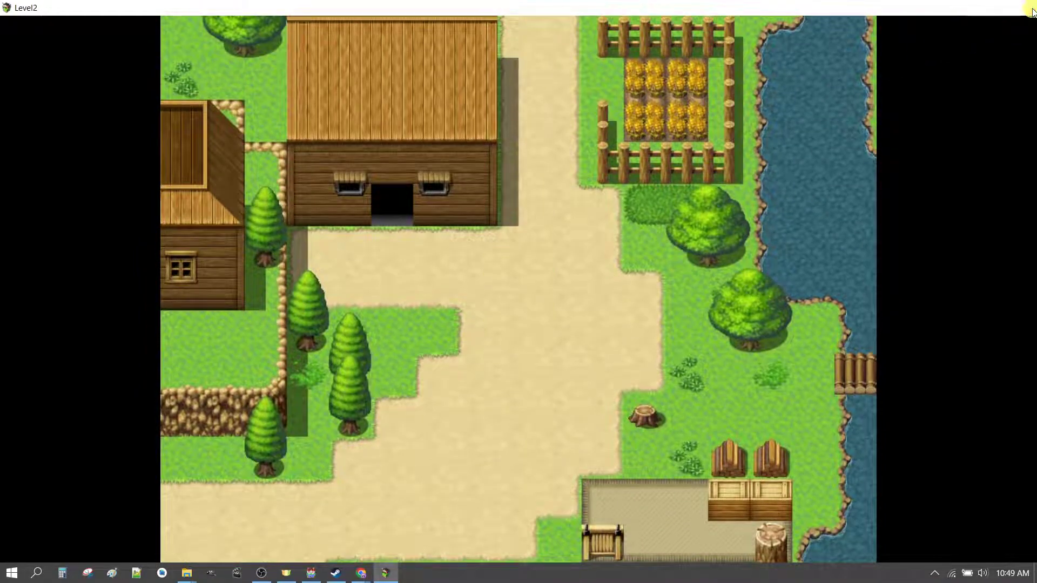
left_click(1020, 7)
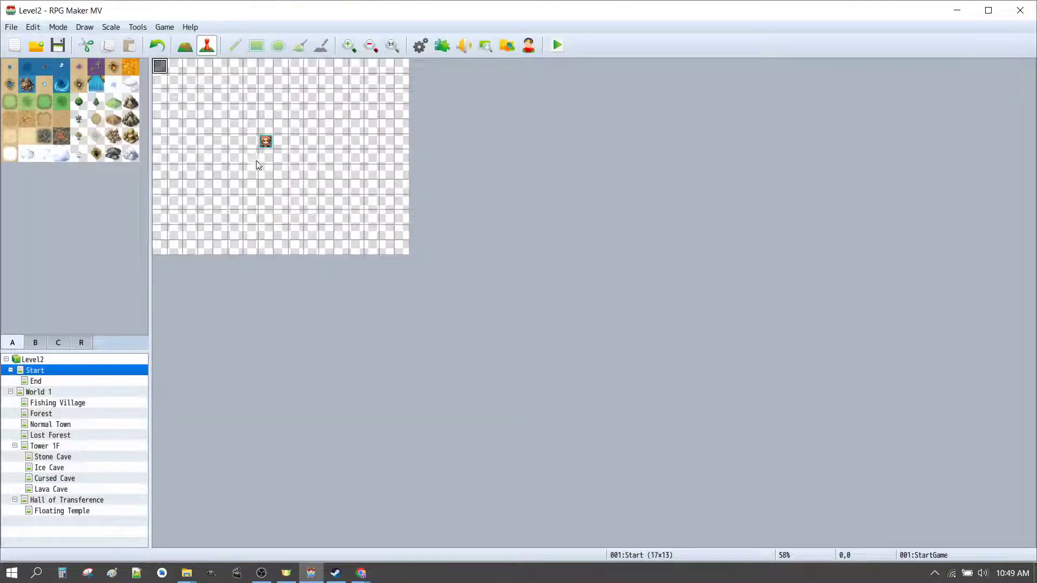
Append Change Transparency: OFF after Transfer Player in StartGame and start a new playtest
double_click(163, 73)
left_click(489, 173)
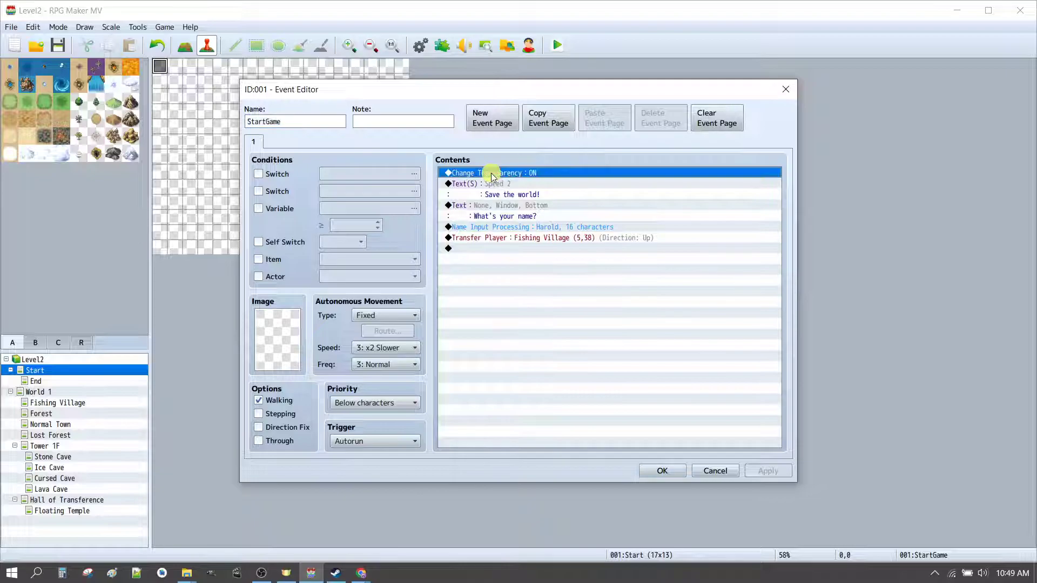
left_click(484, 250)
double_click(484, 251)
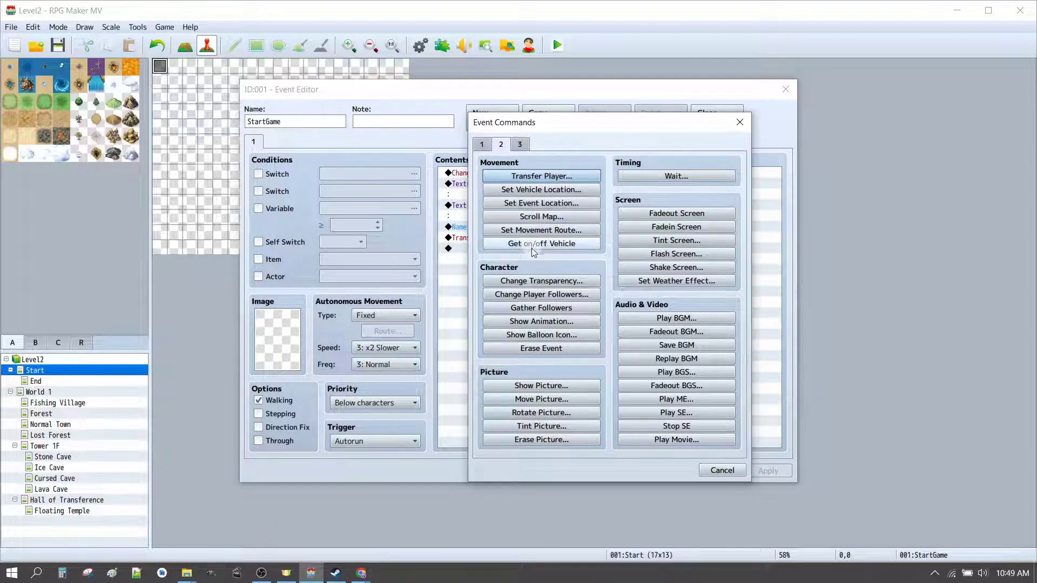
left_click(531, 282)
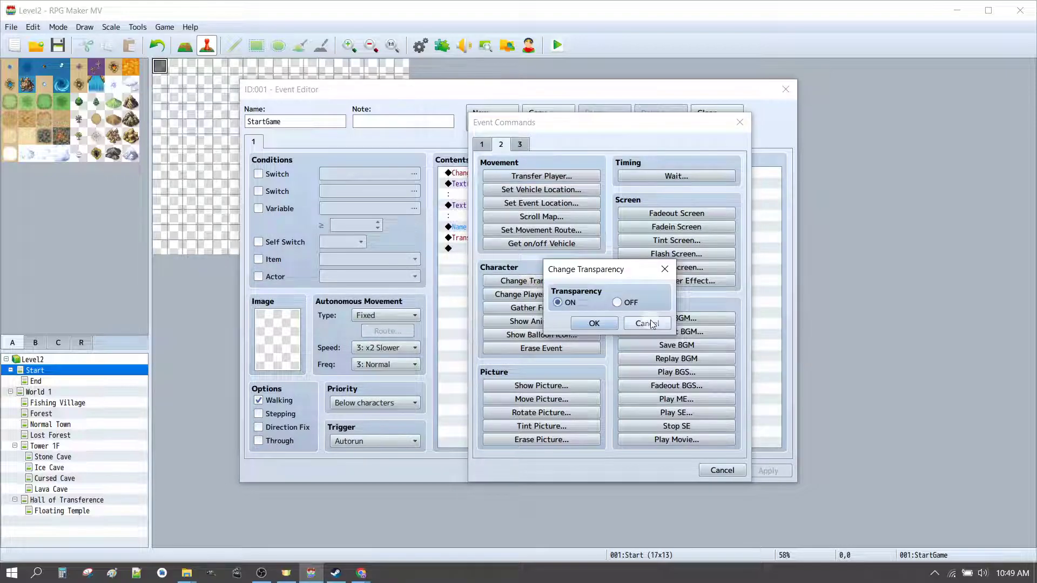
left_click(620, 298)
left_click(594, 322)
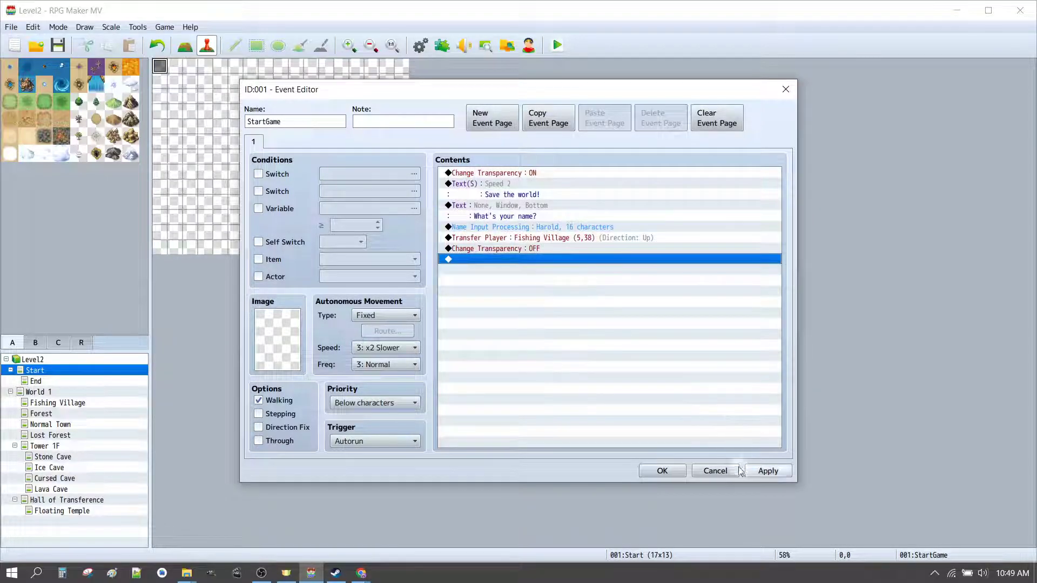
left_click(662, 471)
left_click(565, 43)
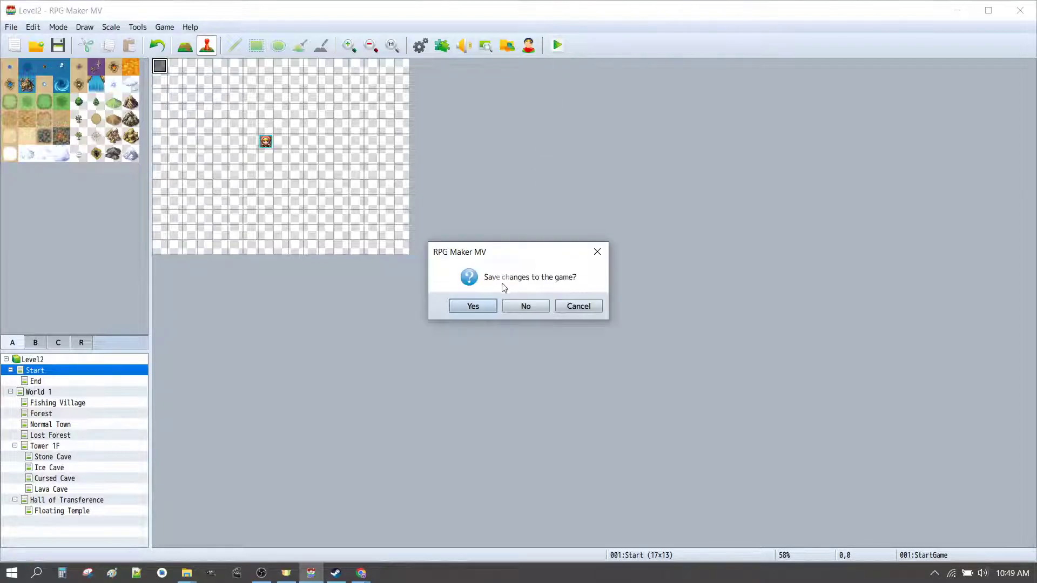
Save and playtest, accept the name Harold, walk the party around Fishing Village, then close the game
left_click(475, 304)
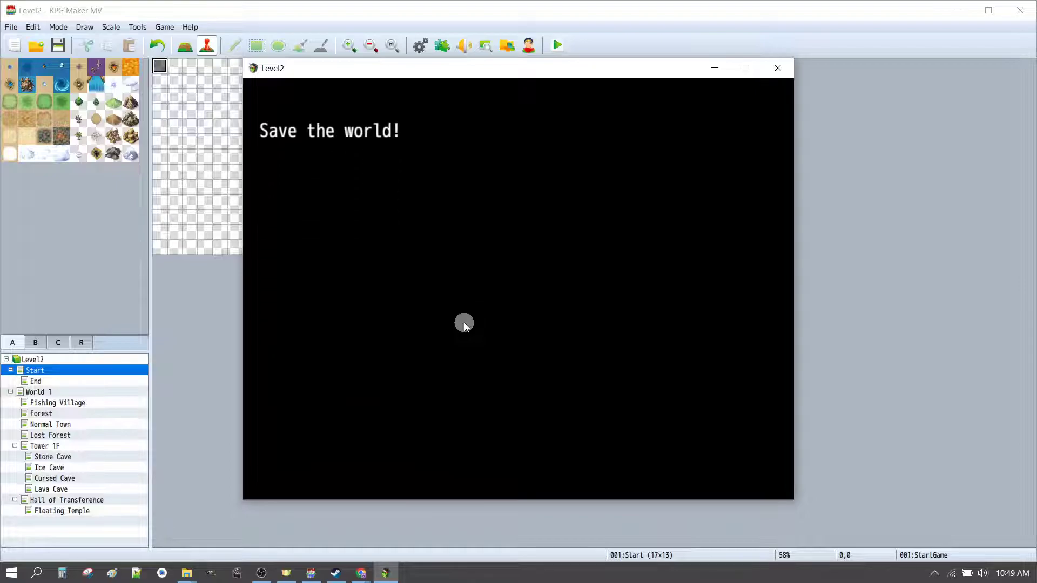
left_click(527, 383)
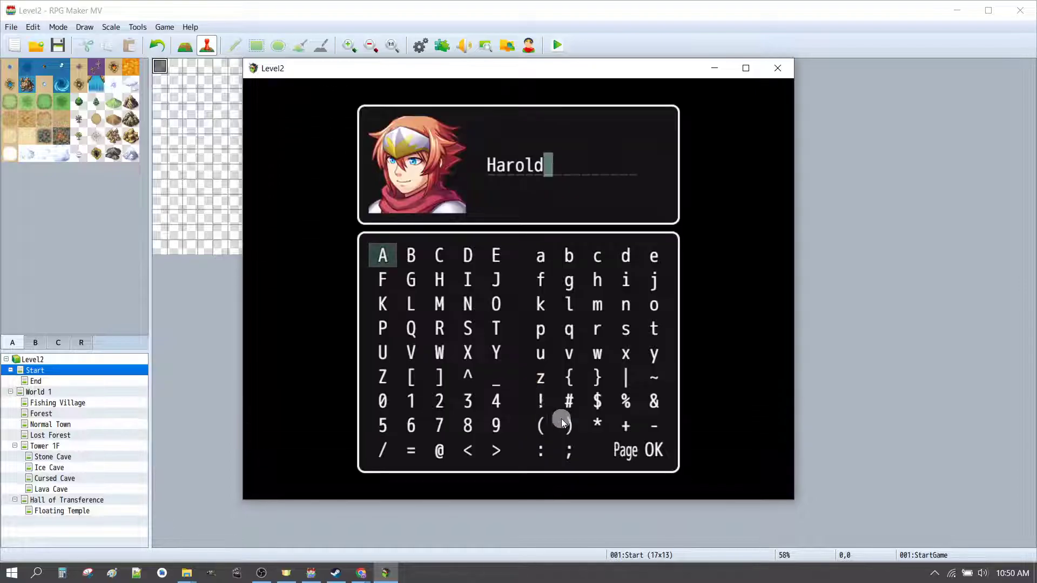
left_click(648, 447)
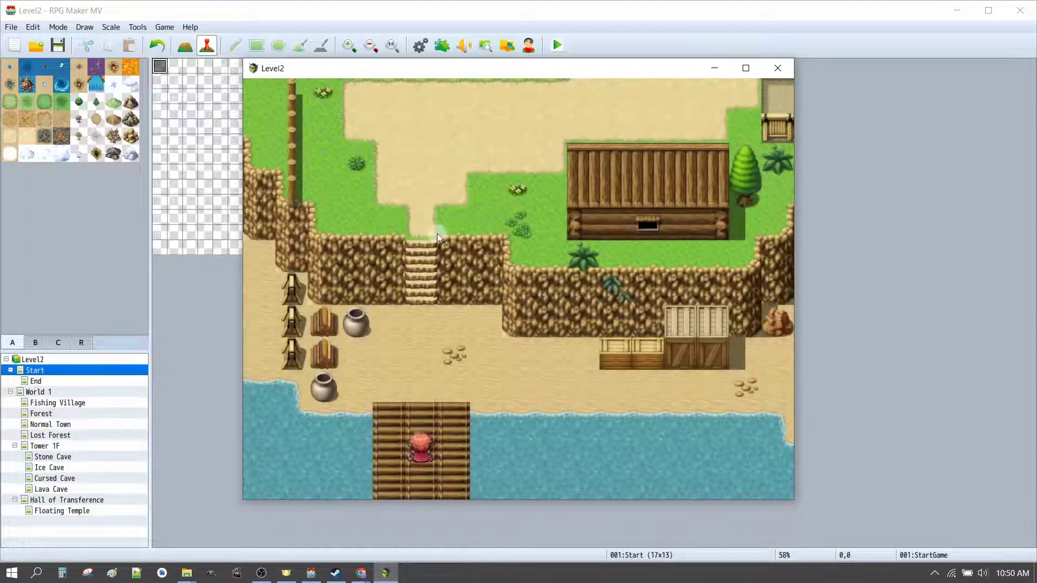
left_click(430, 153)
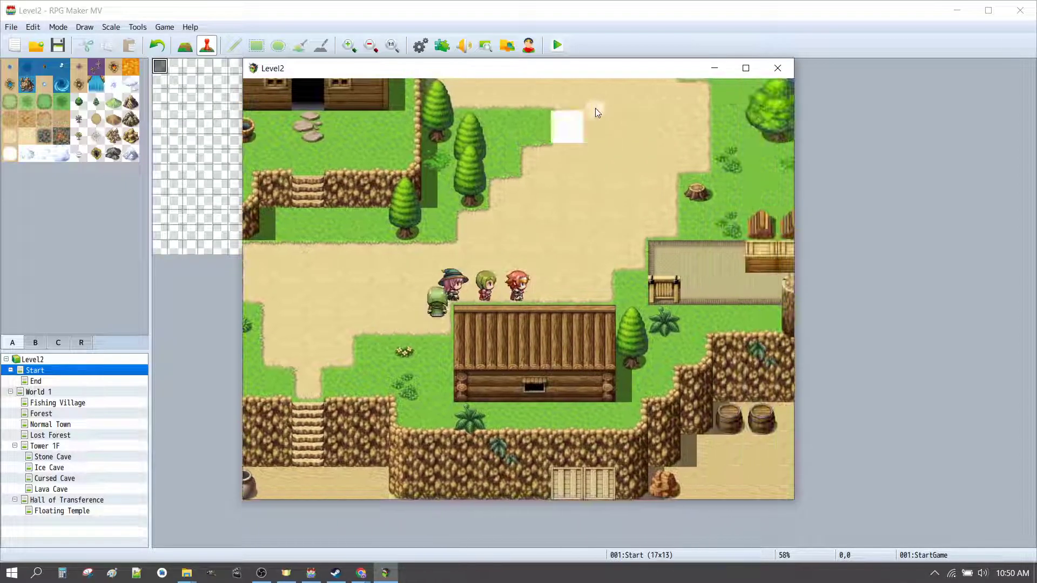
left_click(754, 89)
left_click(783, 71)
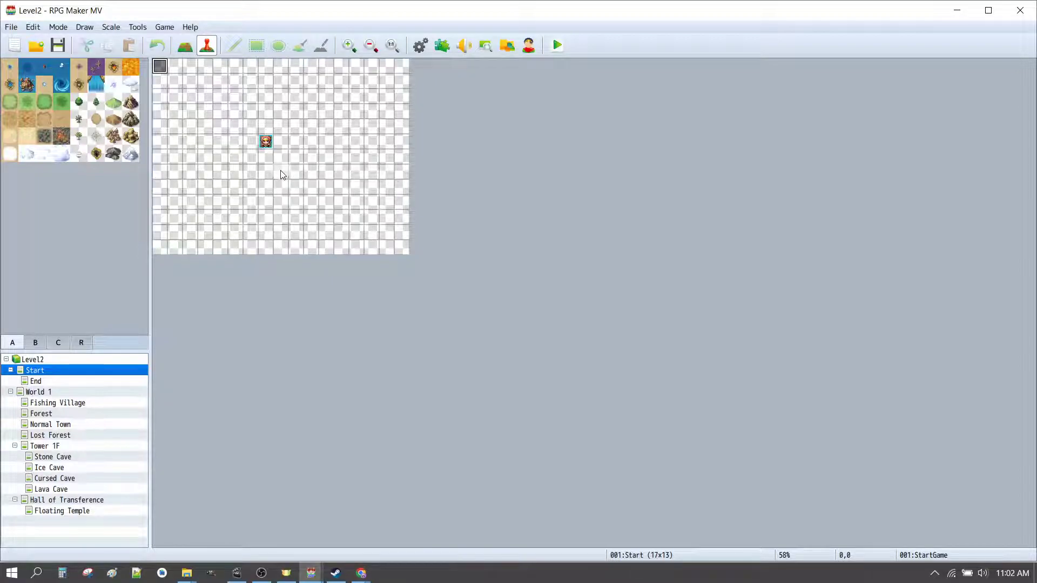
Switch the MadeWithMv plugin's Status to ON in the Plugin Manager
left_click(136, 27)
left_click(170, 53)
double_click(357, 164)
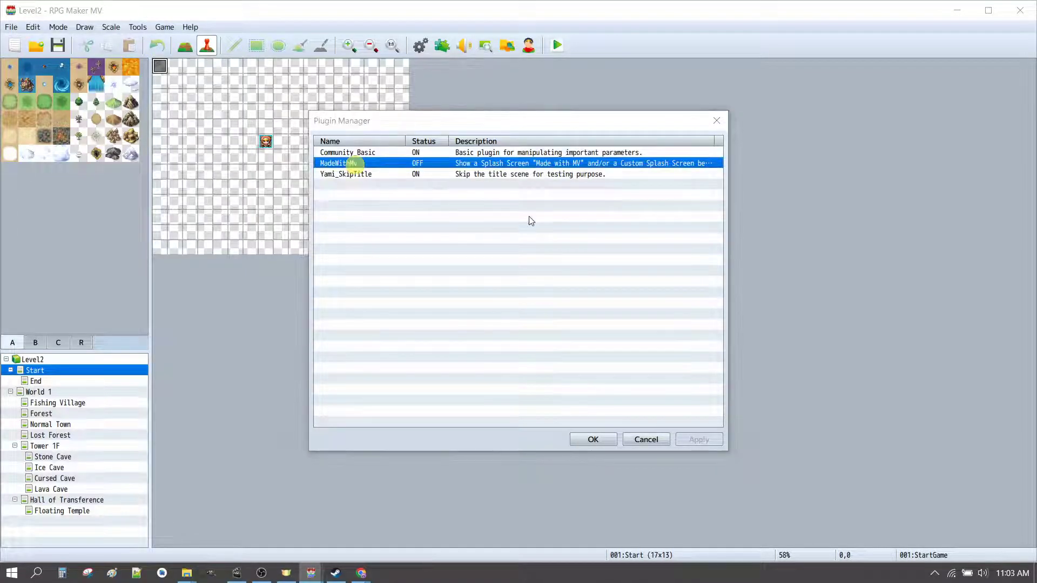
left_click(484, 160)
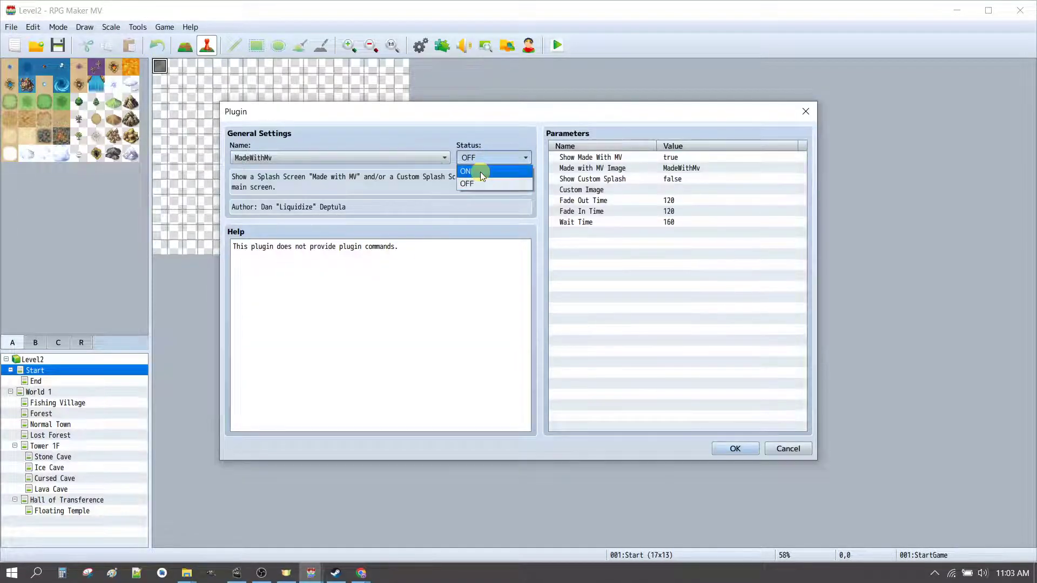
left_click(481, 172)
left_click(730, 448)
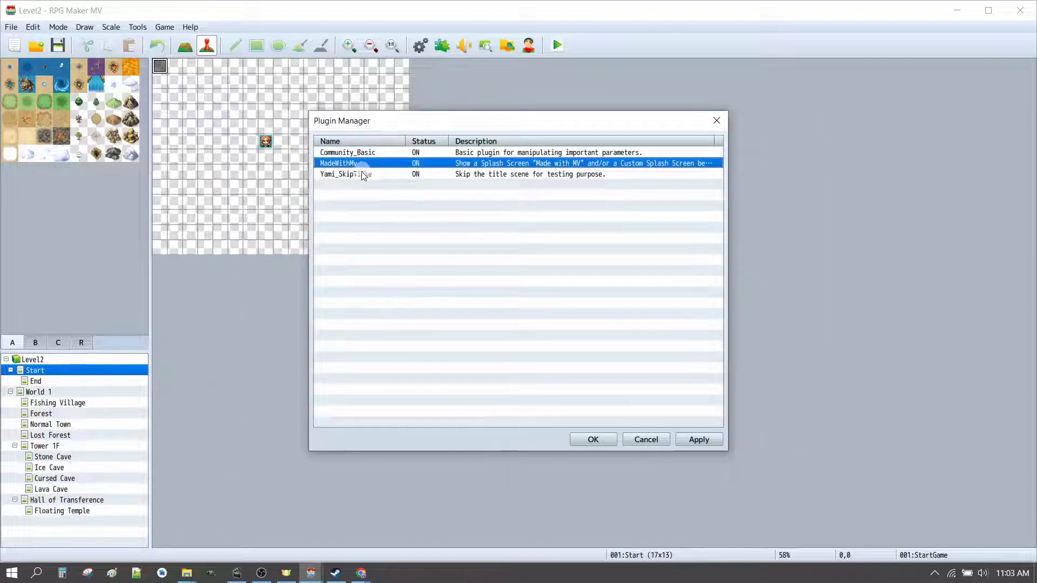
Switch Yami_SkipTitle's Status to OFF and apply the plugin changes
double_click(362, 174)
left_click(488, 160)
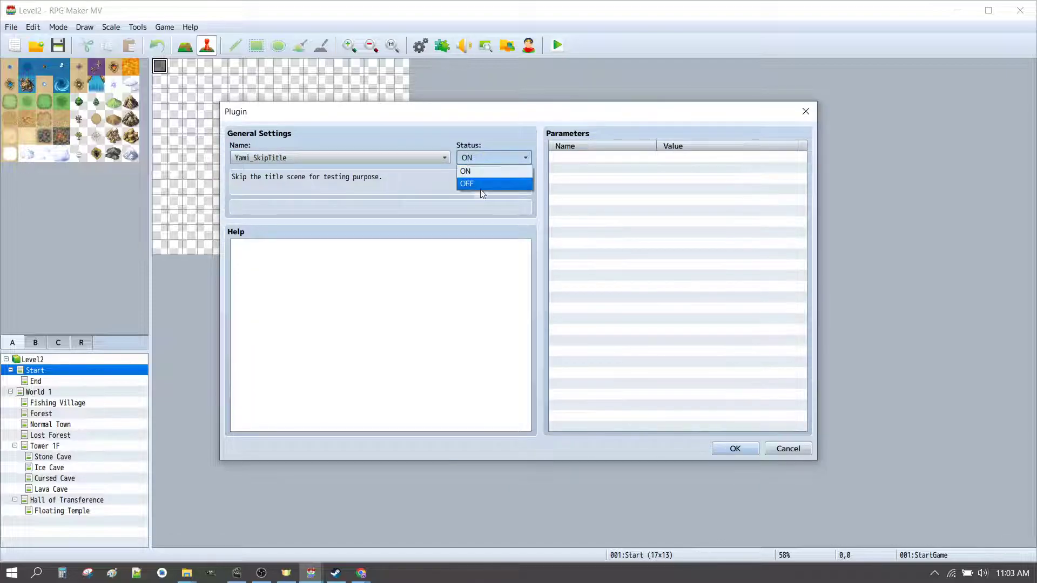
left_click(482, 184)
left_click(726, 448)
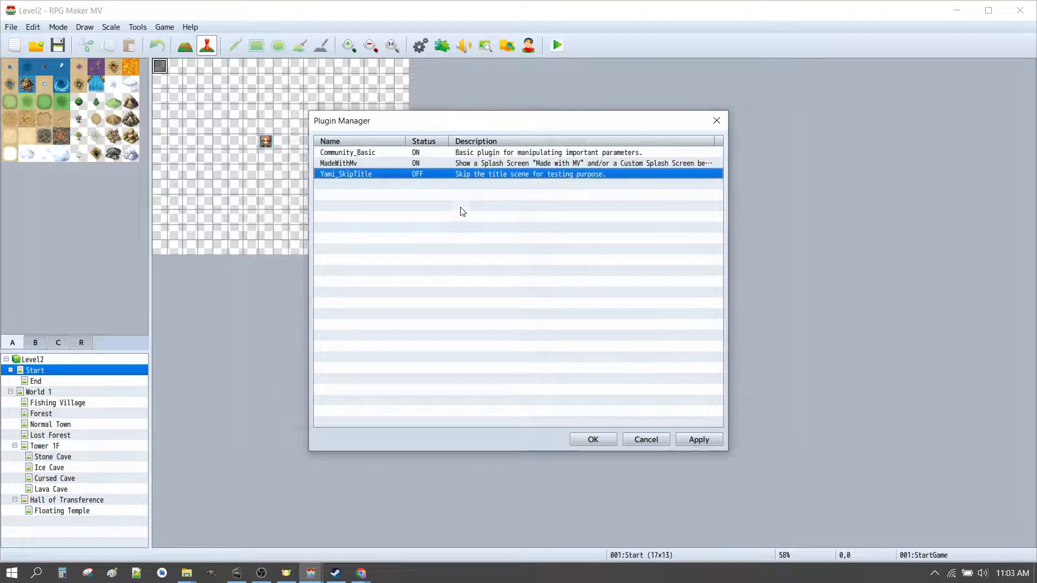
left_click(589, 440)
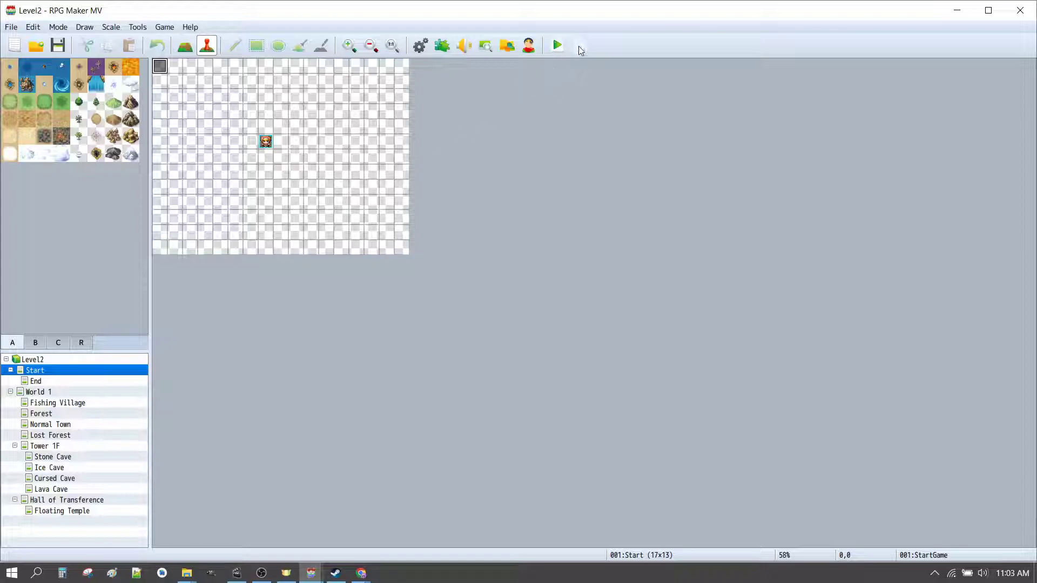
Save and playtest, start a New Game, advance the intro and accept the hero name Harold
left_click(557, 45)
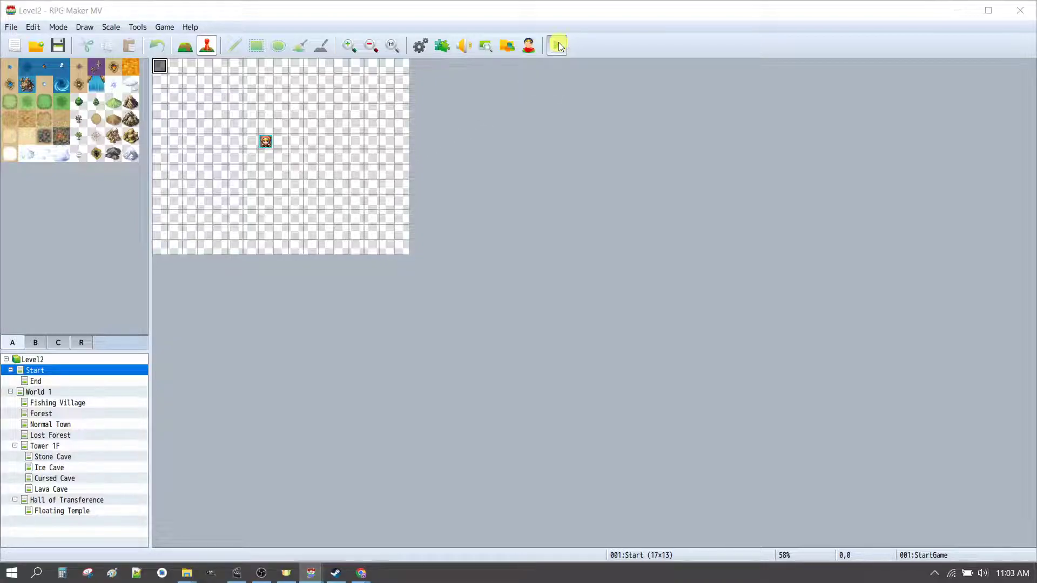
left_click(469, 306)
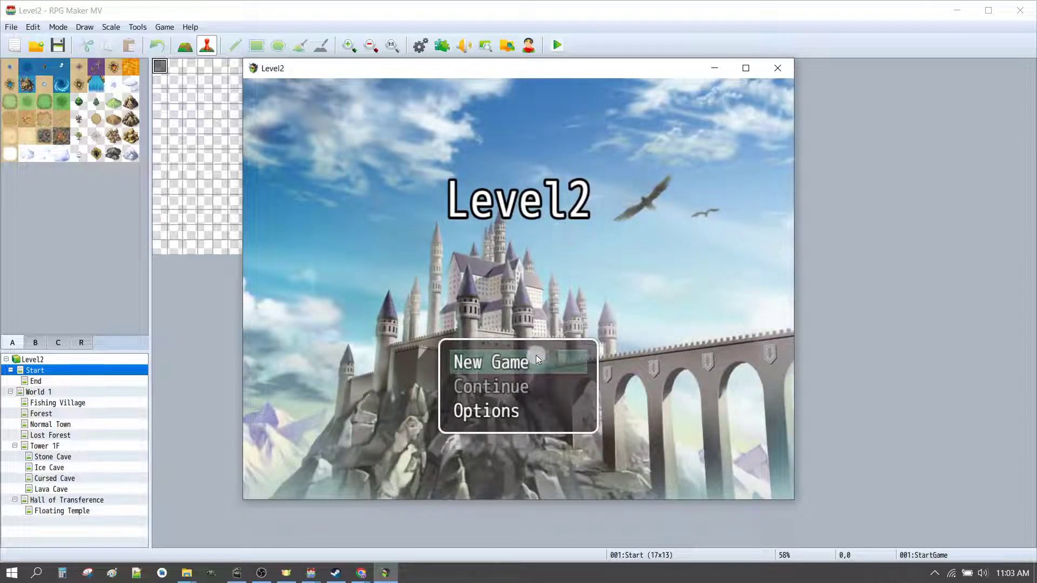
left_click(506, 366)
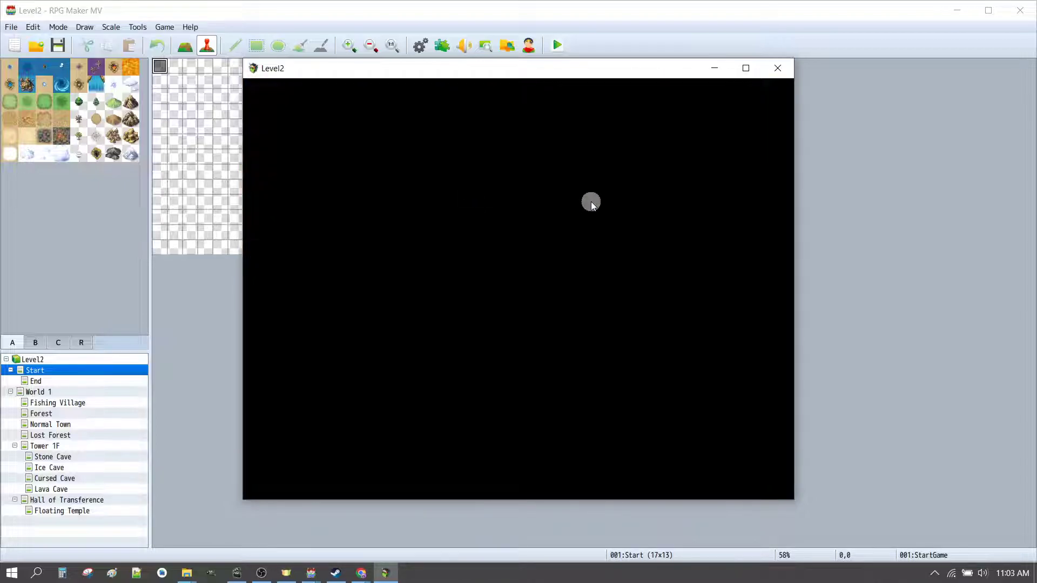
left_click(466, 412)
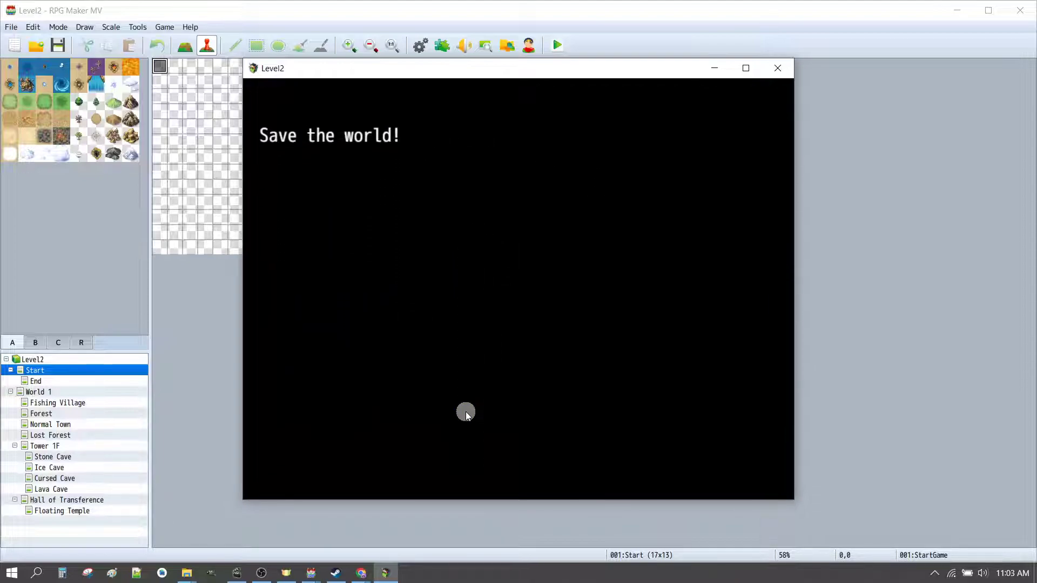
left_click(558, 405)
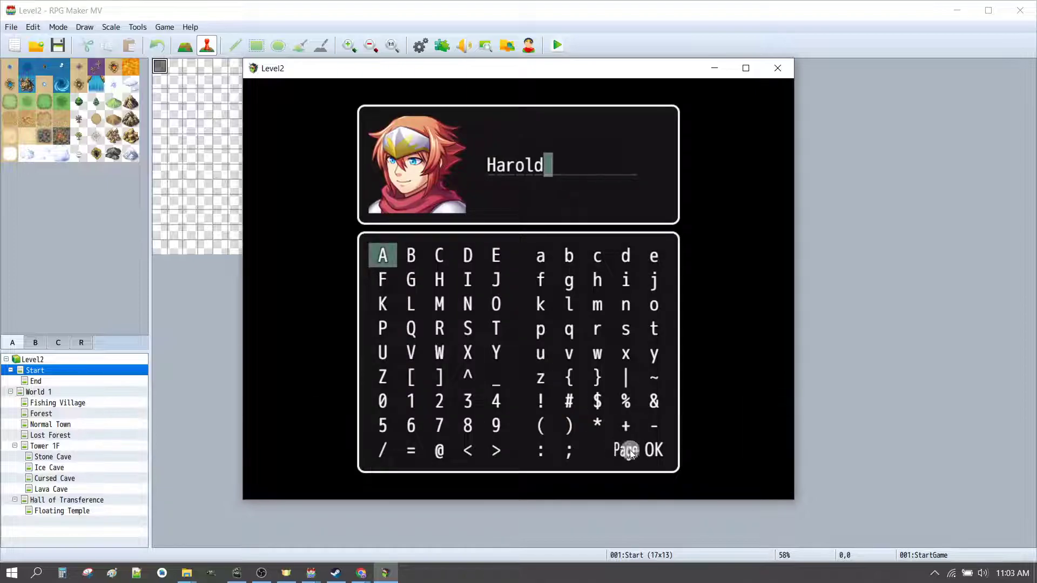
left_click(654, 449)
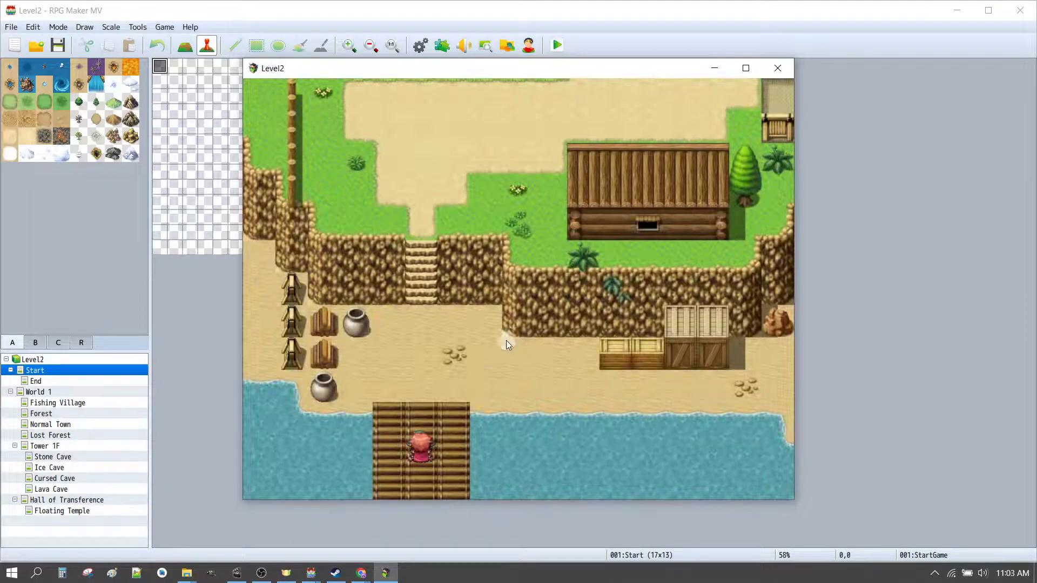
Walk the party up through Fishing Village and back to the beach, then close the playtest
left_click(420, 320)
left_click(423, 190)
left_click(489, 171)
left_click(548, 194)
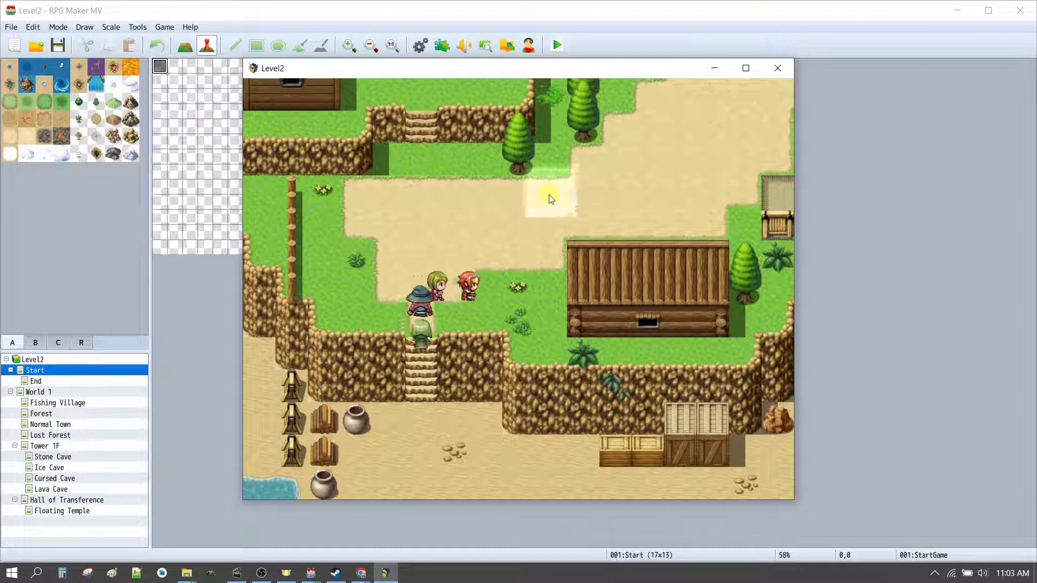
left_click(667, 241)
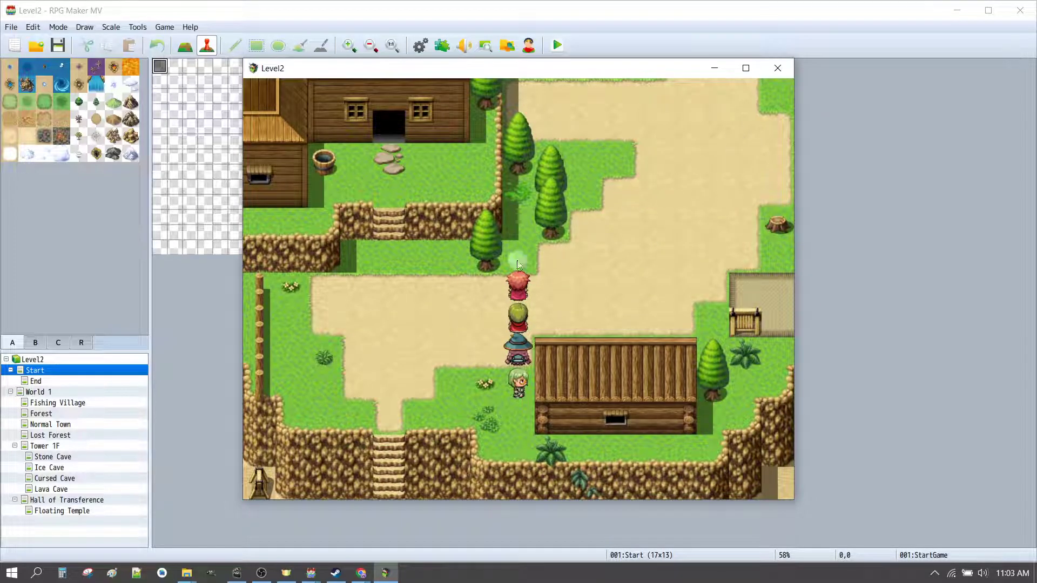
left_click(407, 347)
left_click(432, 413)
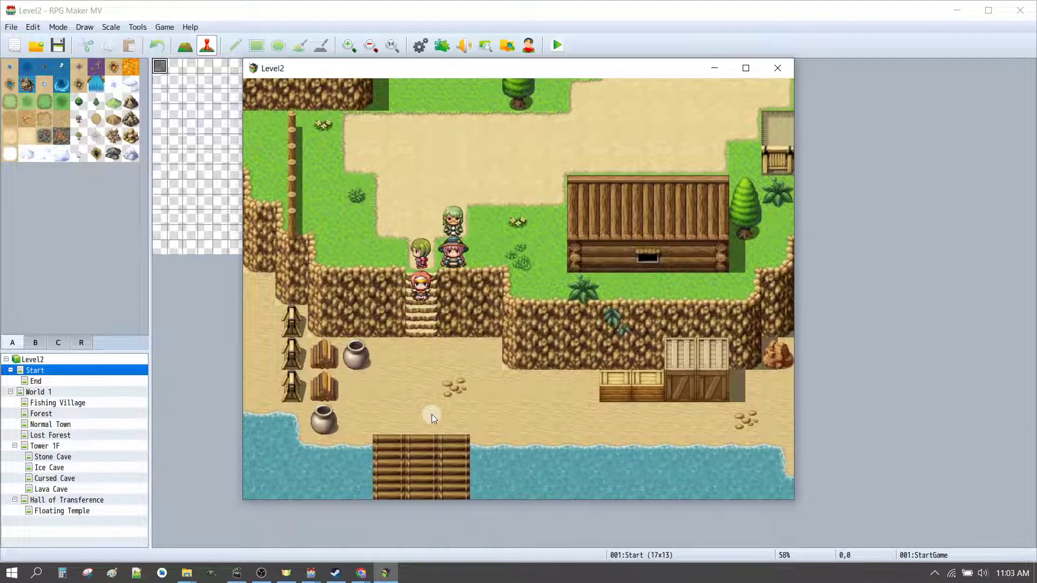
left_click(781, 68)
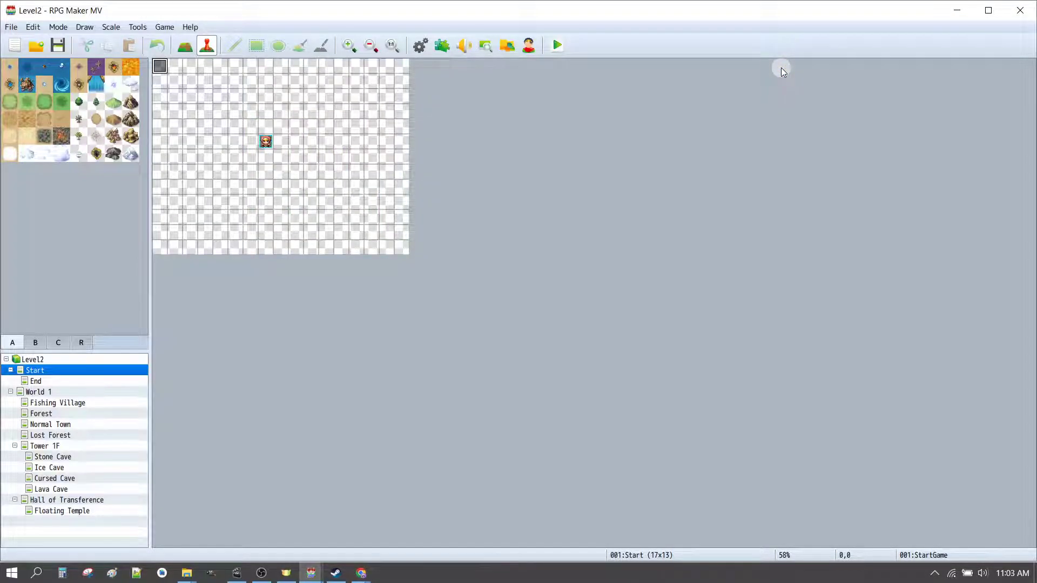
In the Database System tab, replace the Theme6 title music with Theme2
left_click(421, 46)
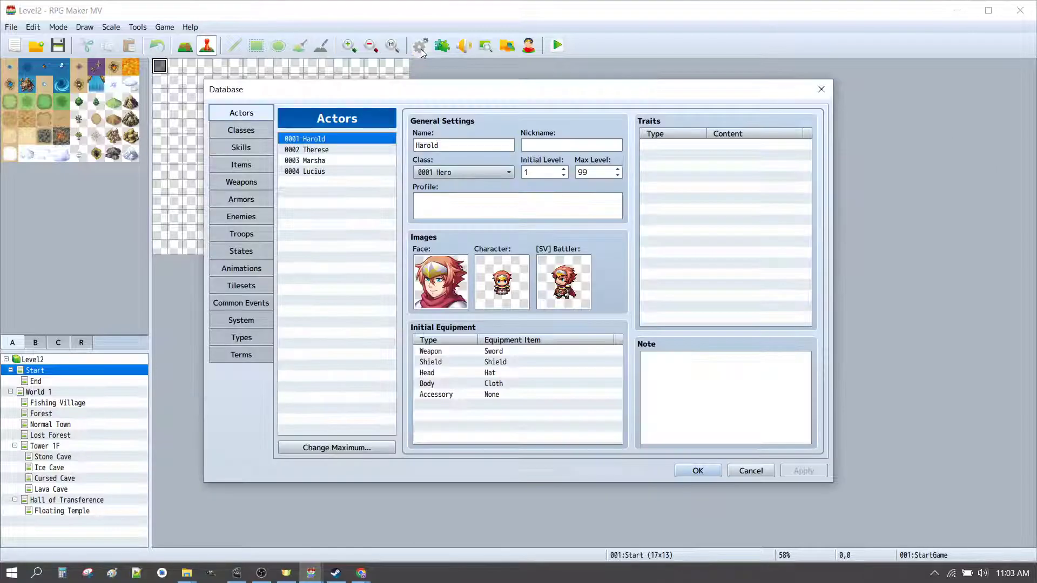
left_click(248, 320)
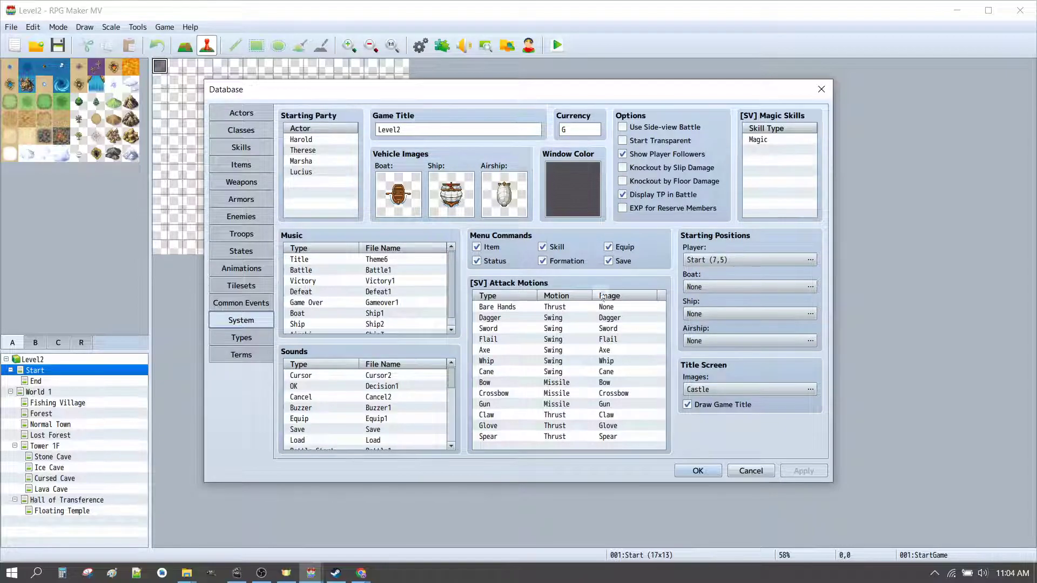
double_click(381, 263)
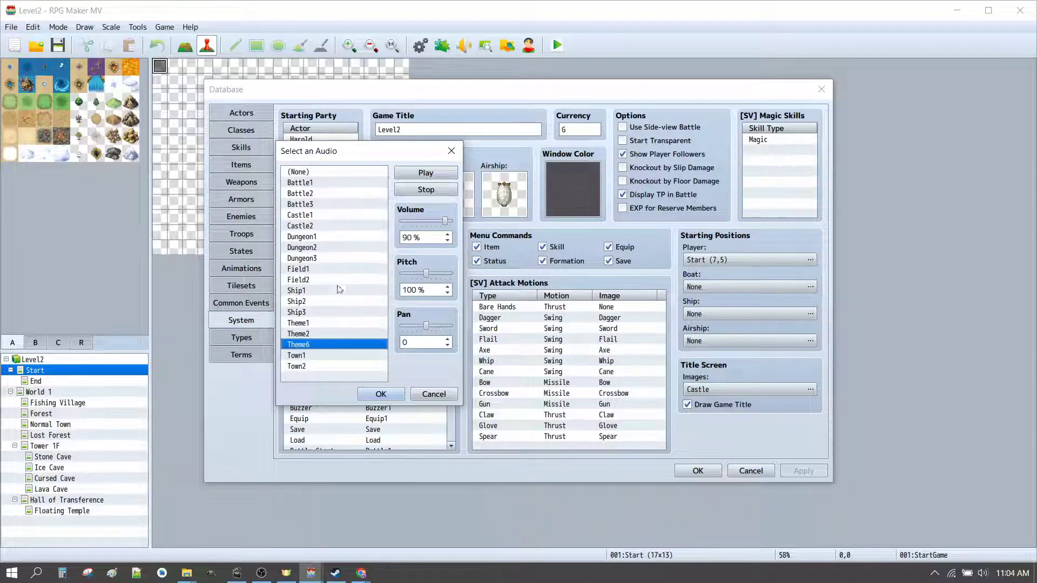
left_click(319, 334)
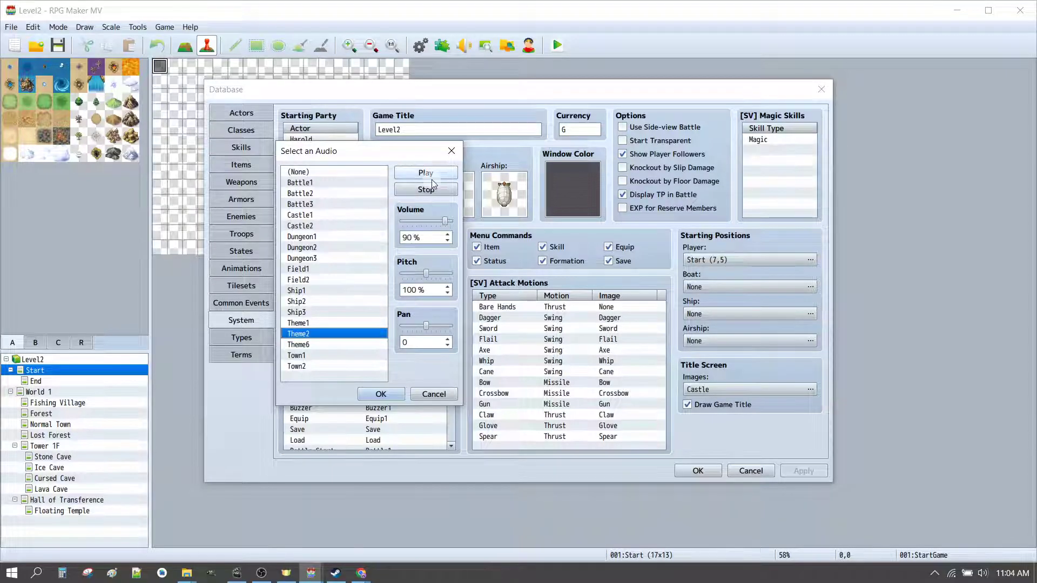
left_click(380, 394)
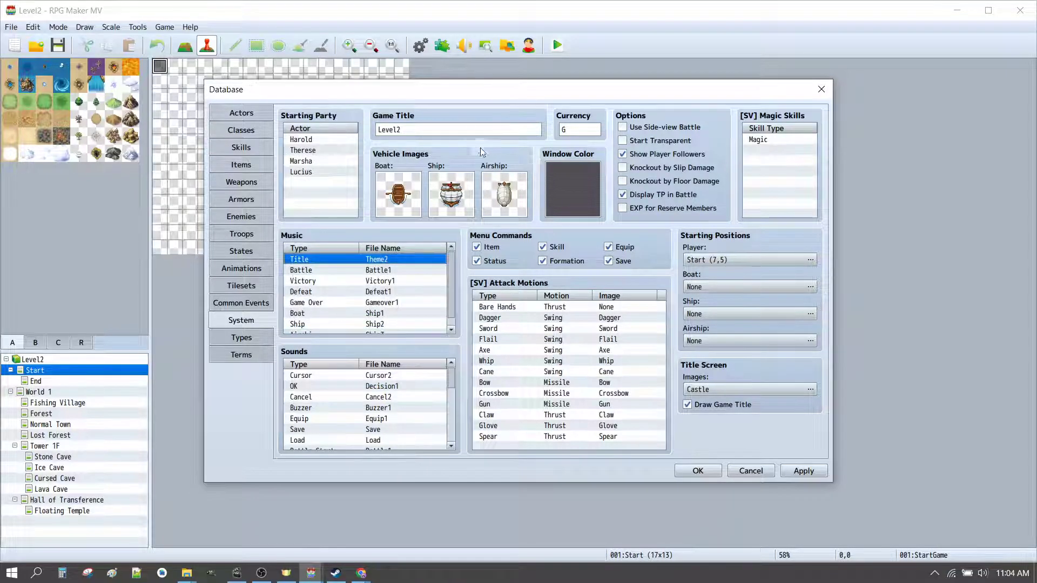
Replace the Level2 game title with Avalonia and bring up the airship image picker
double_click(434, 127)
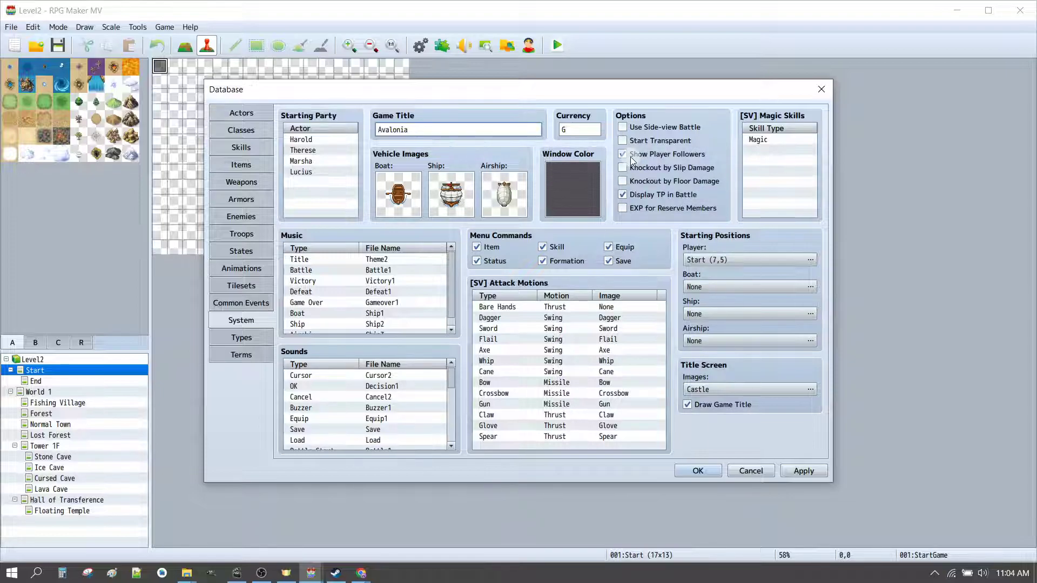
mouse_move(624, 155)
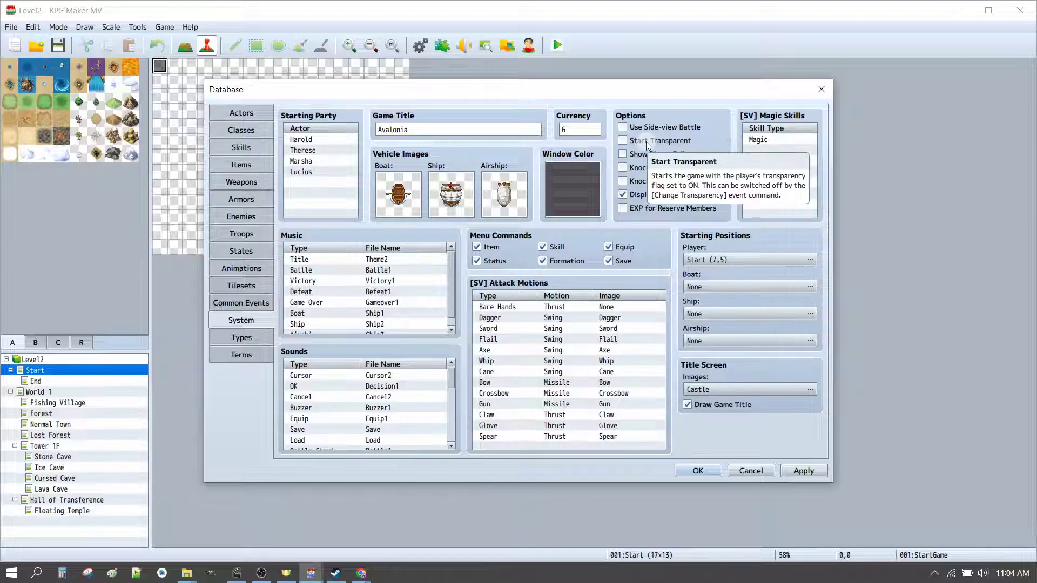
double_click(517, 199)
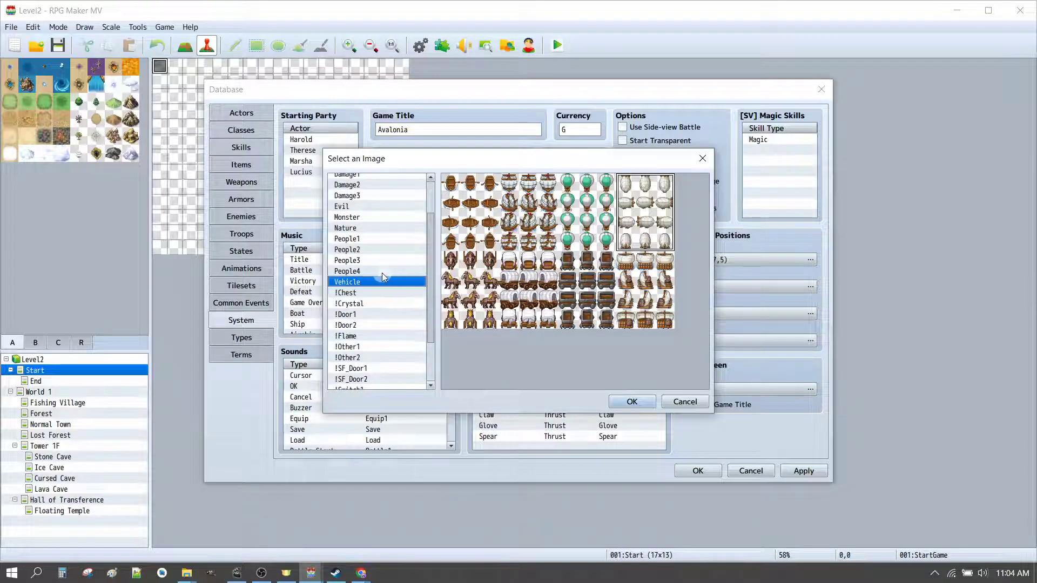
Give the airship the top-left sprite from the Monster sheet
left_click(359, 217)
left_click(463, 202)
left_click(636, 401)
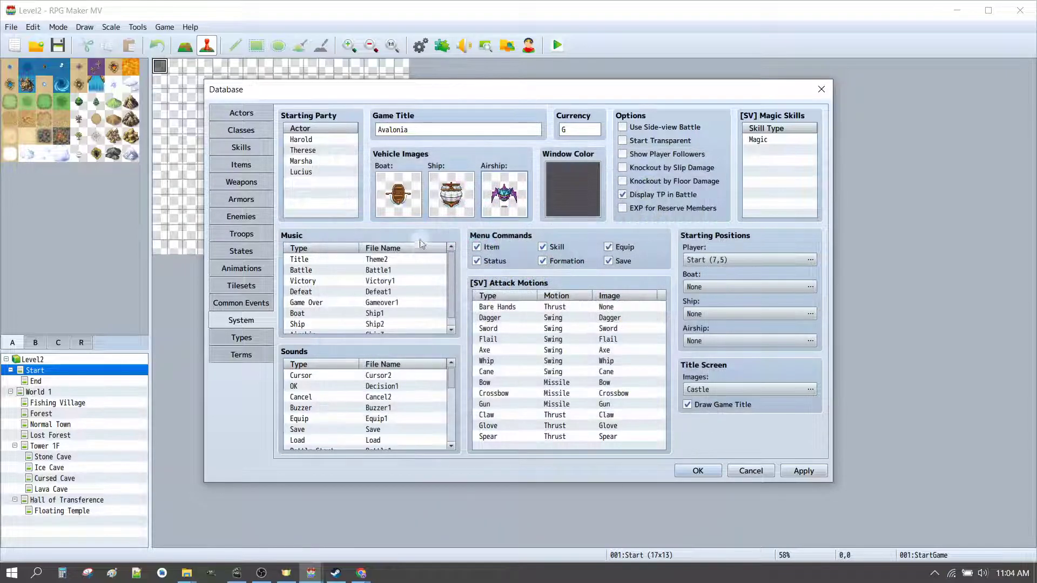
Reduce the starting party to Harold, set CrossedSwords as the title screen image, and apply
left_click(320, 151)
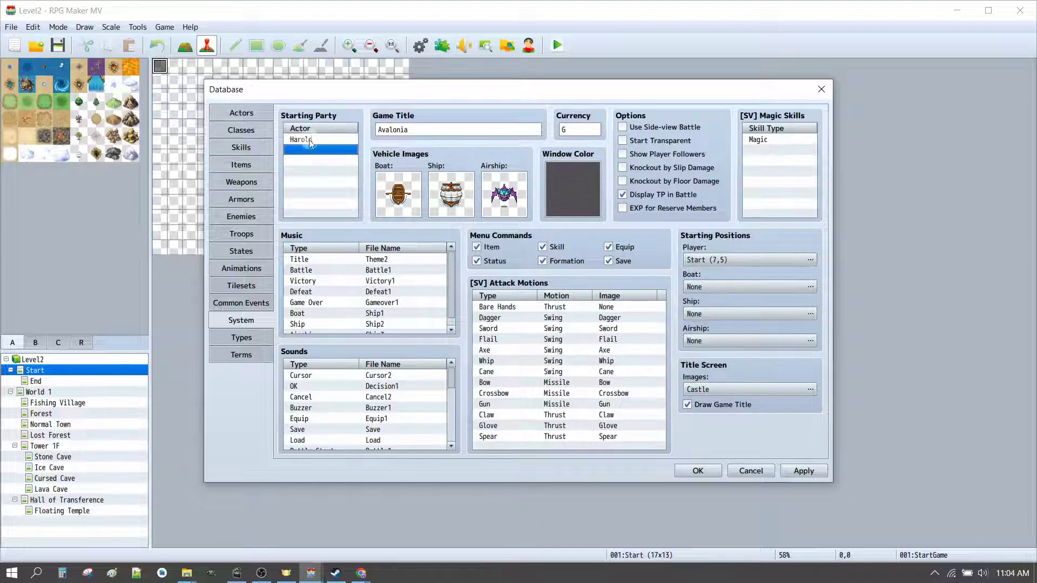
left_click(307, 138)
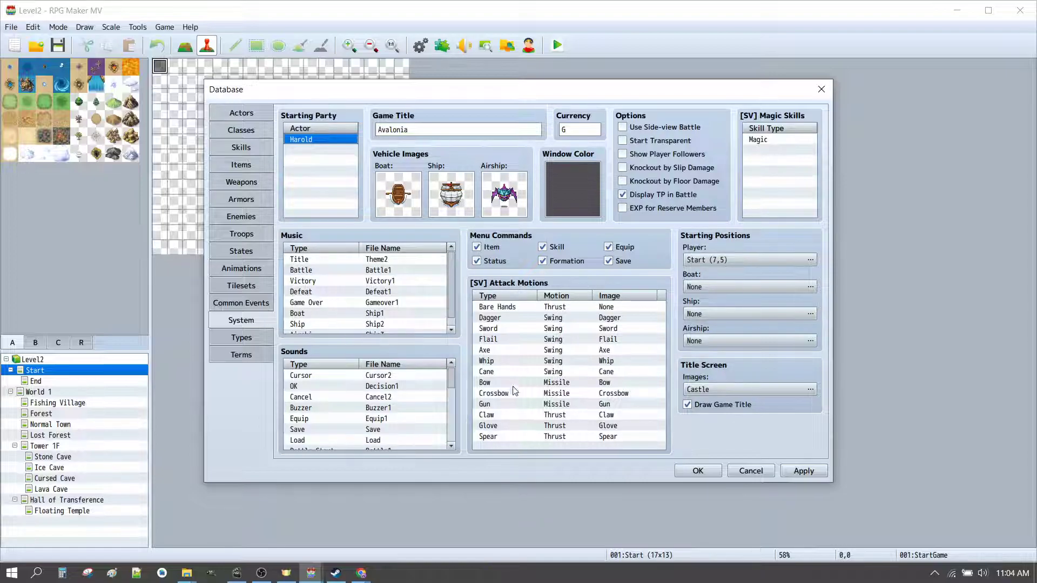
left_click(766, 391)
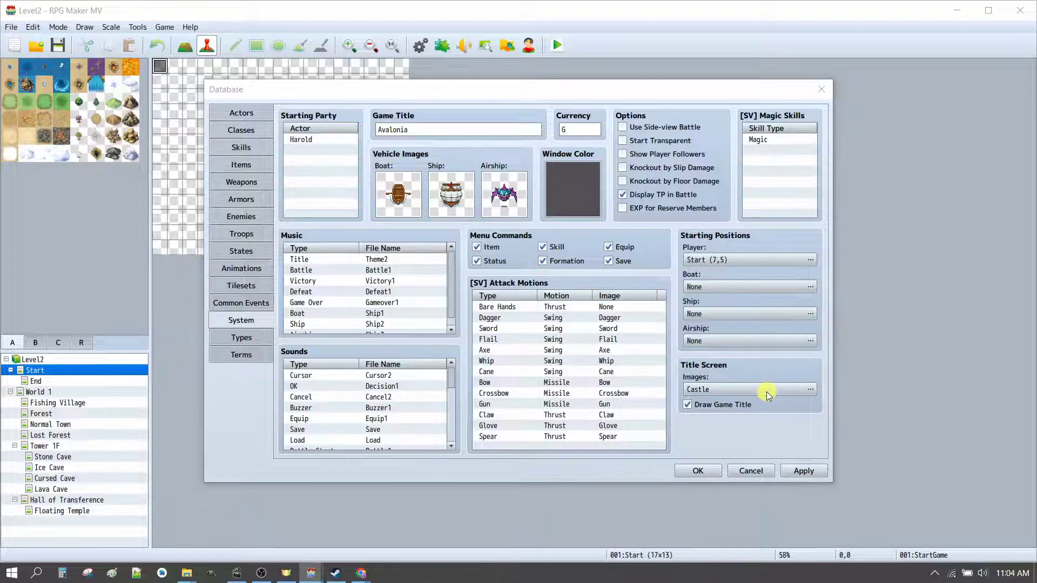
left_click(341, 212)
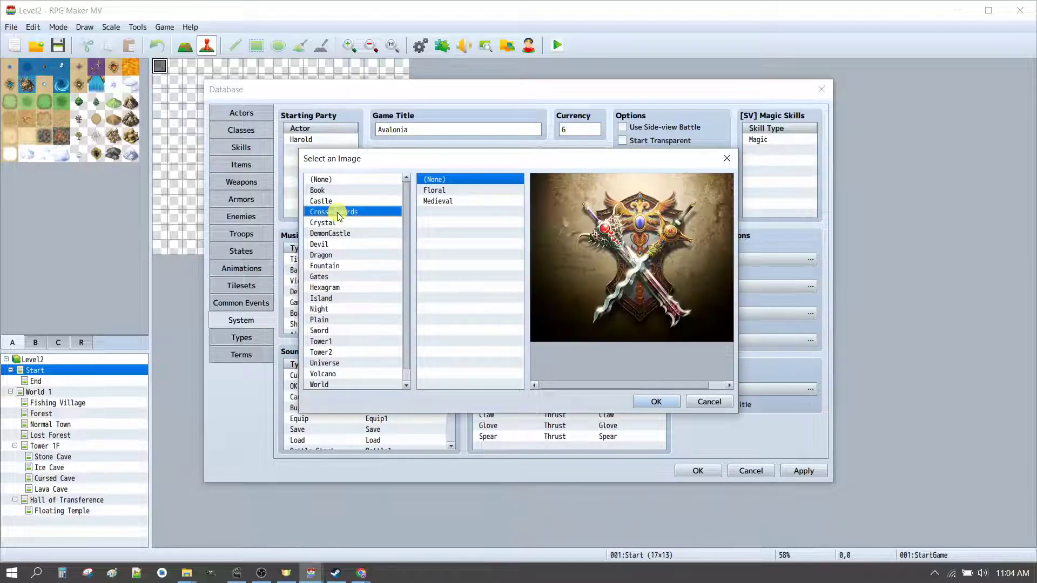
left_click(656, 402)
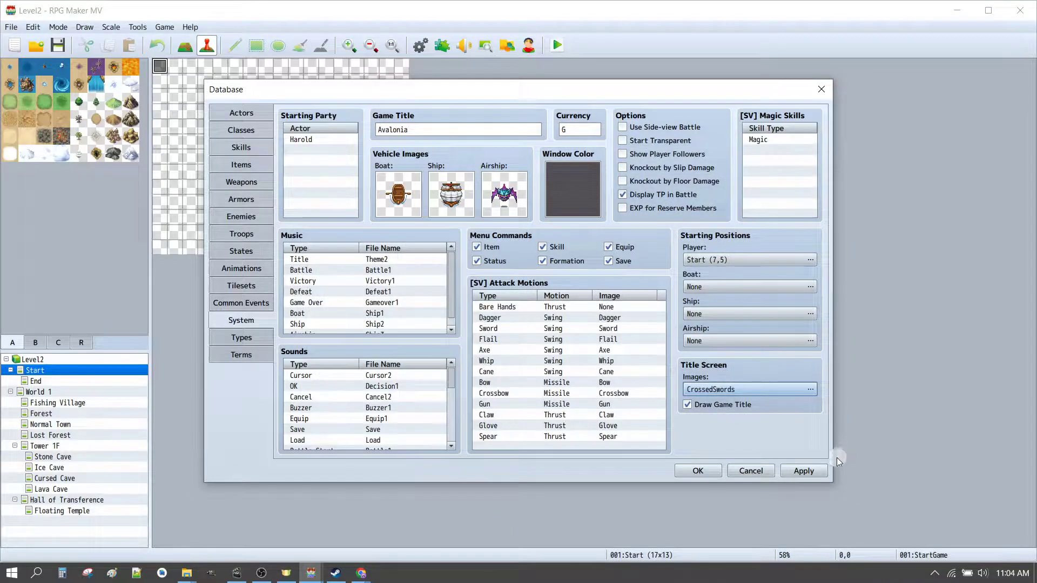
left_click(804, 470)
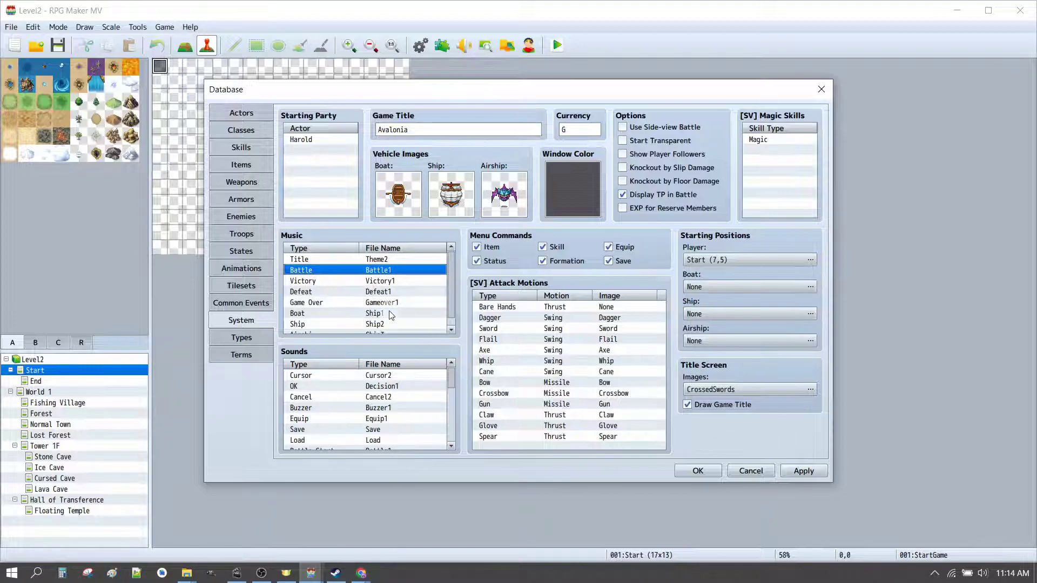
Set the Cursor sound effect to Cursor1
double_click(373, 376)
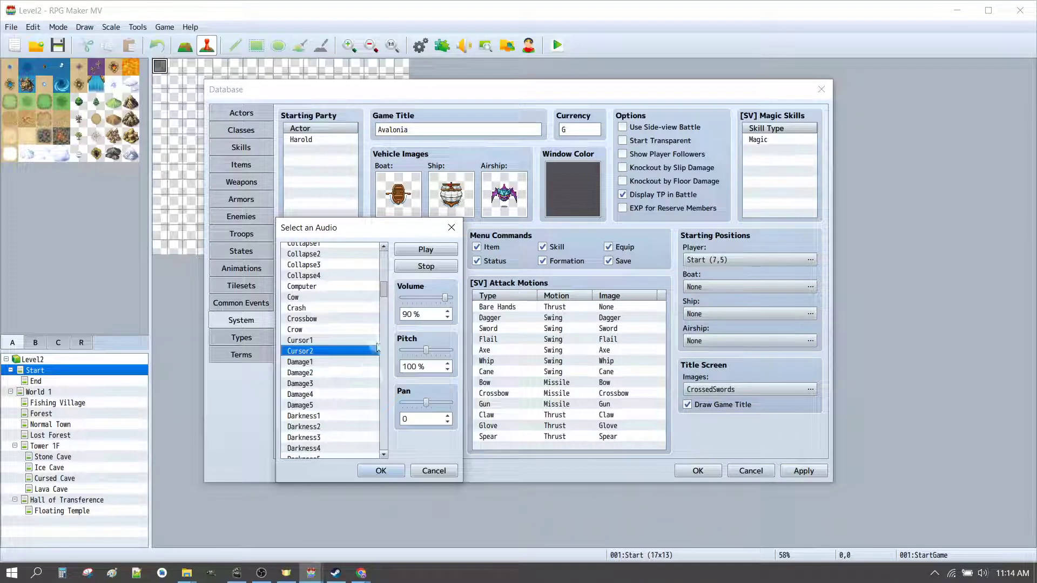
left_click(412, 252)
left_click(300, 341)
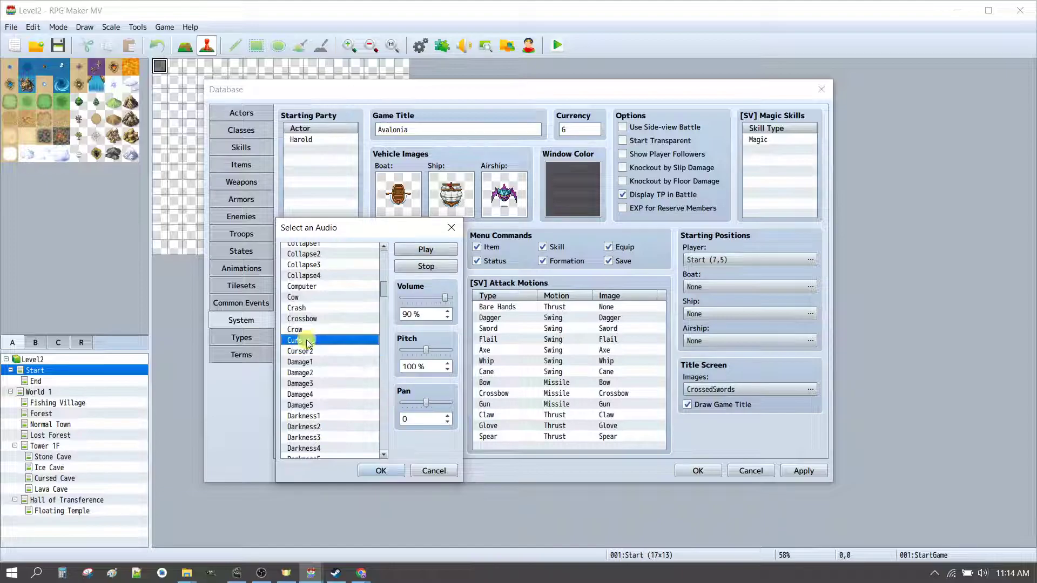
left_click(412, 251)
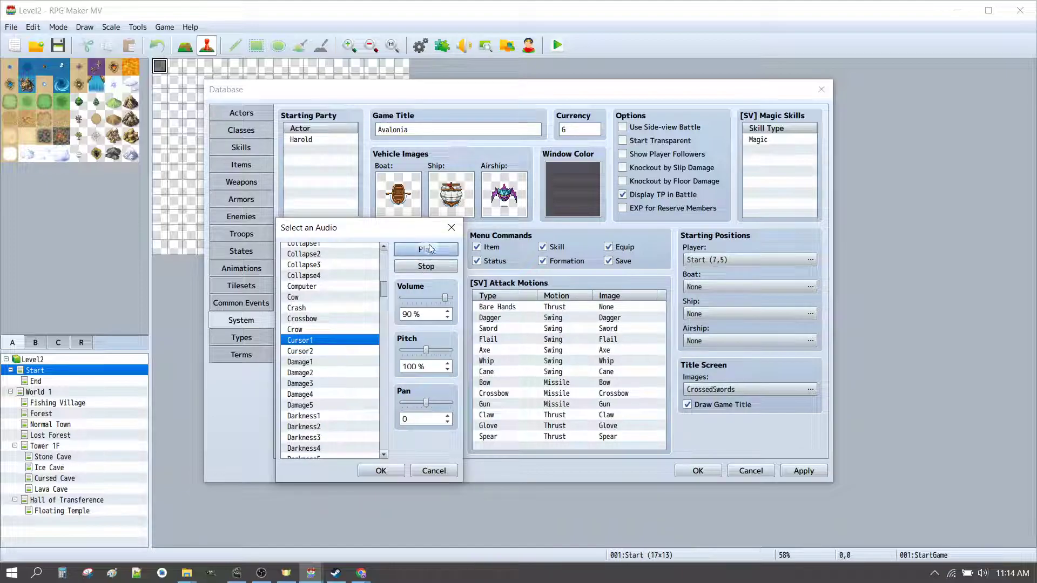
left_click(371, 471)
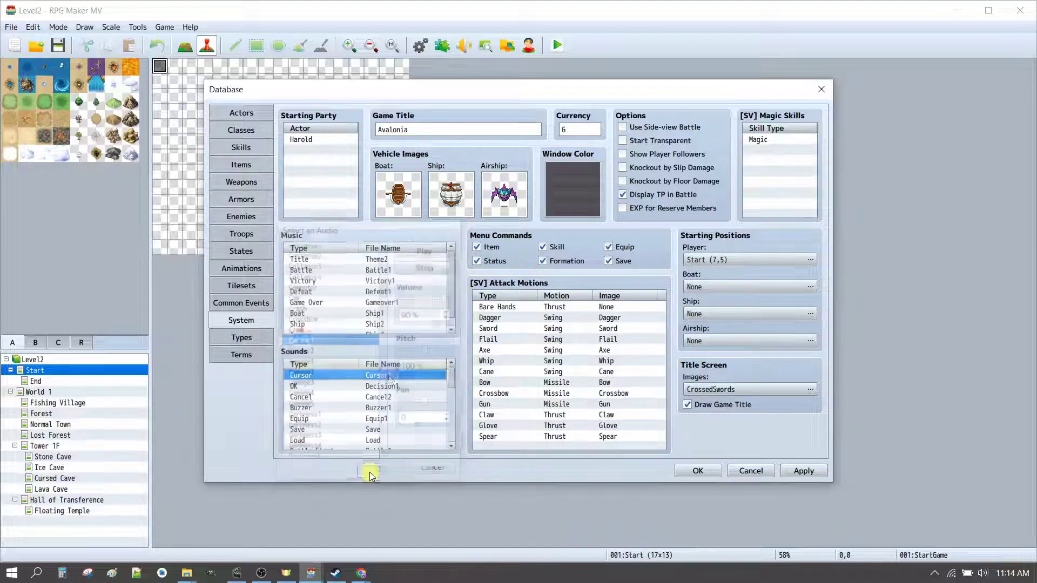
Audition Decision1 and Decision2, then set the OK sound effect to Bell3
double_click(387, 386)
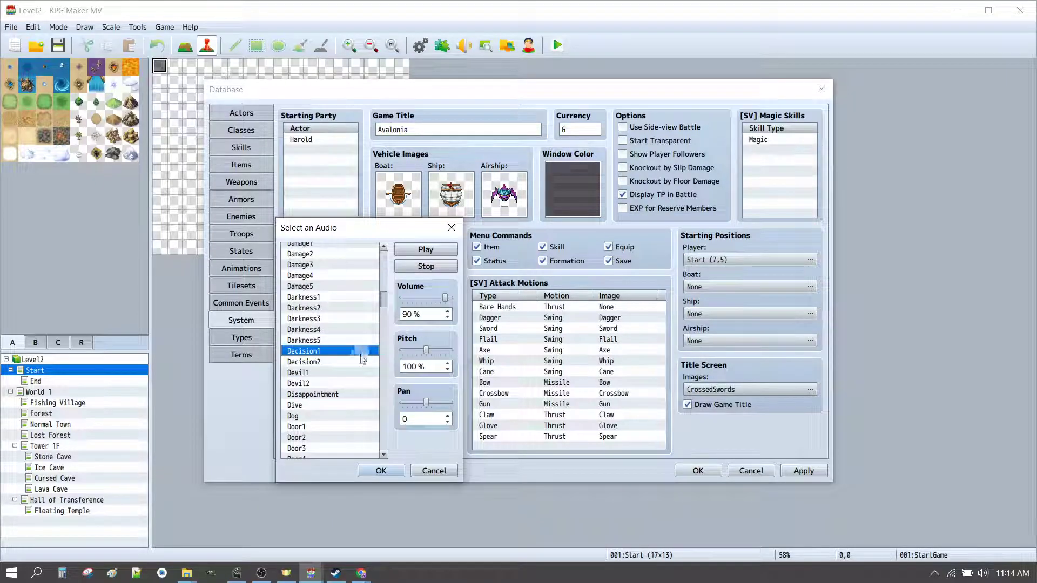
left_click(413, 251)
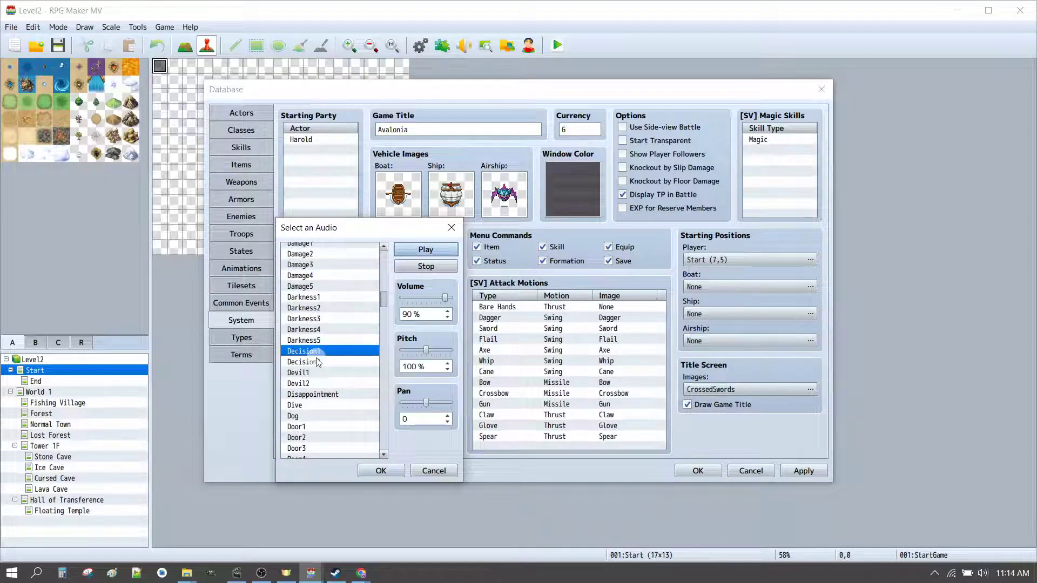
left_click(318, 362)
left_click(427, 250)
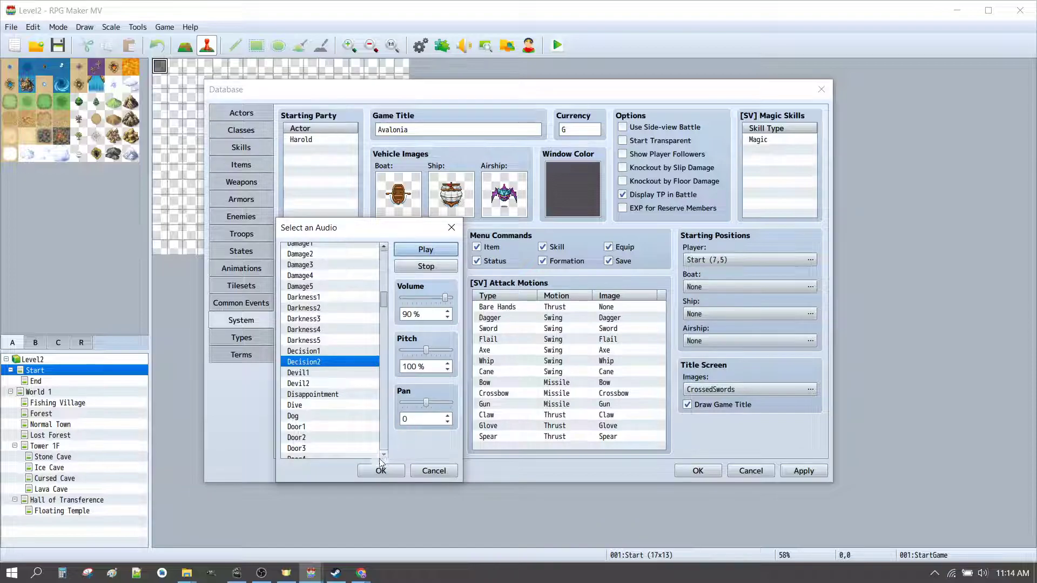
left_click_drag(384, 297, 388, 268)
left_click(299, 287)
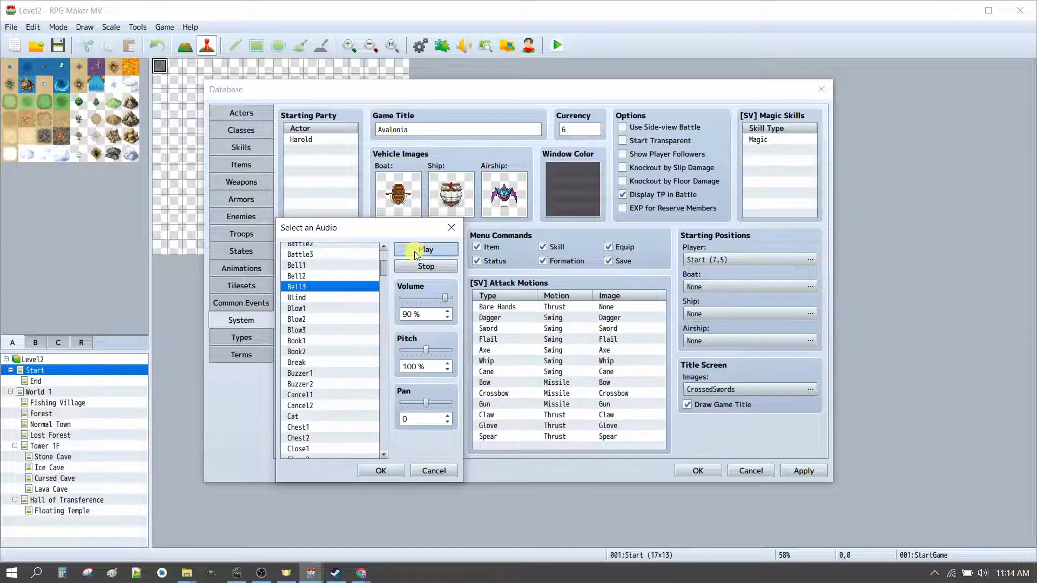
left_click(381, 473)
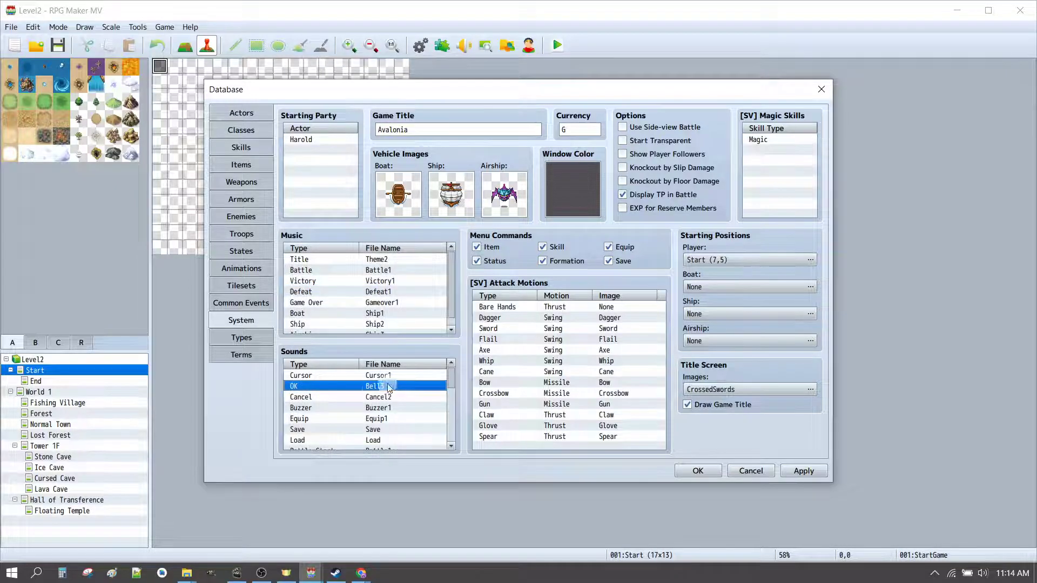
Set the Cancel sound effect to Wind4 after previewing Cancel2
double_click(386, 398)
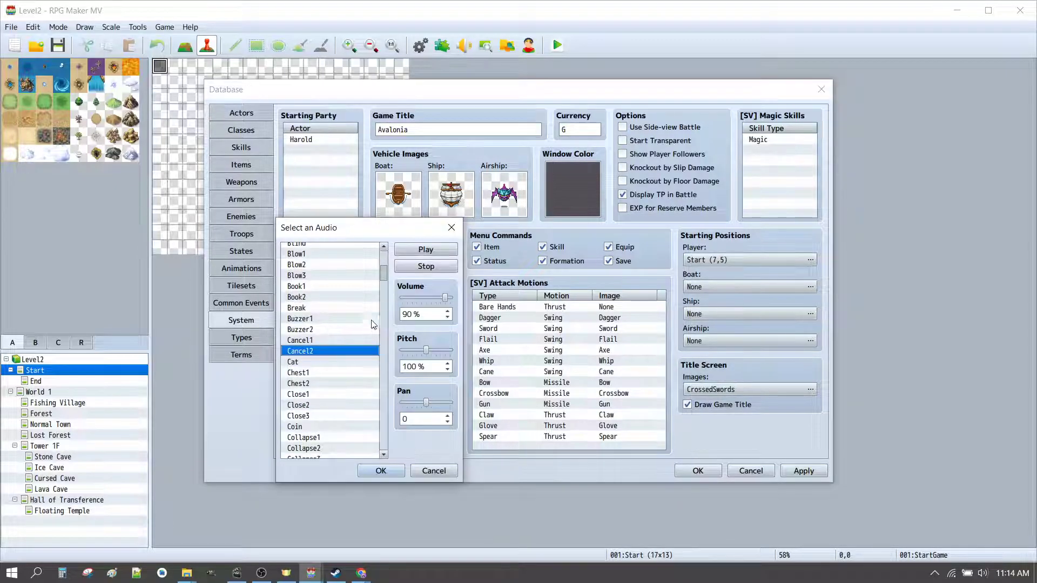
left_click(426, 250)
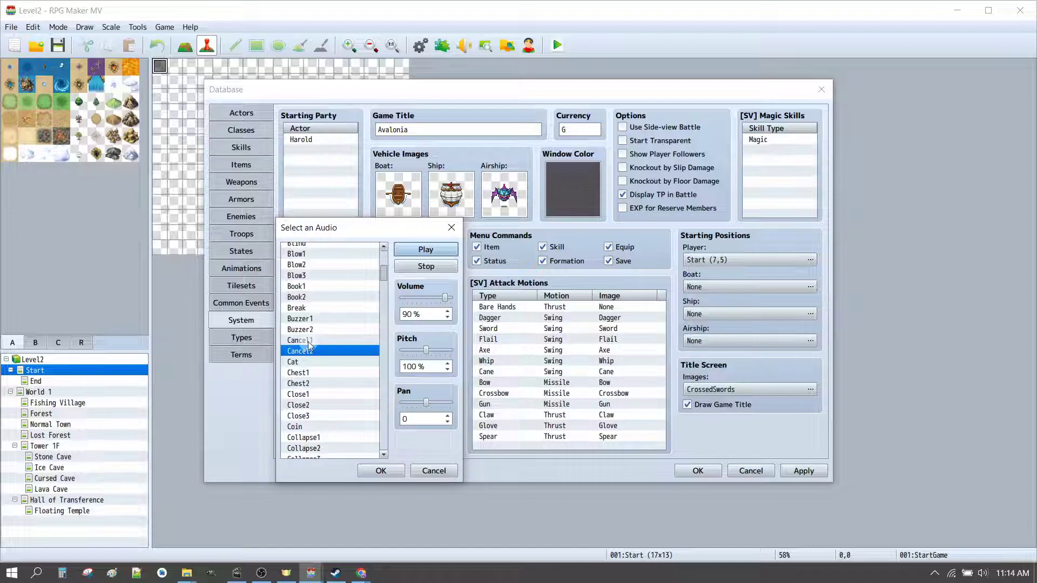
left_click_drag(382, 274, 388, 455)
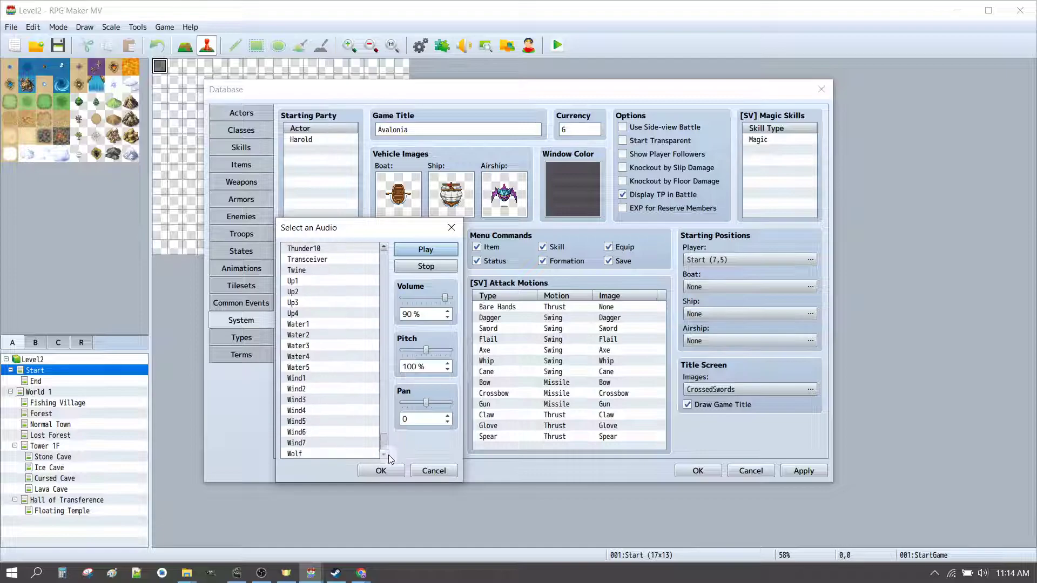
left_click(305, 412)
left_click(426, 250)
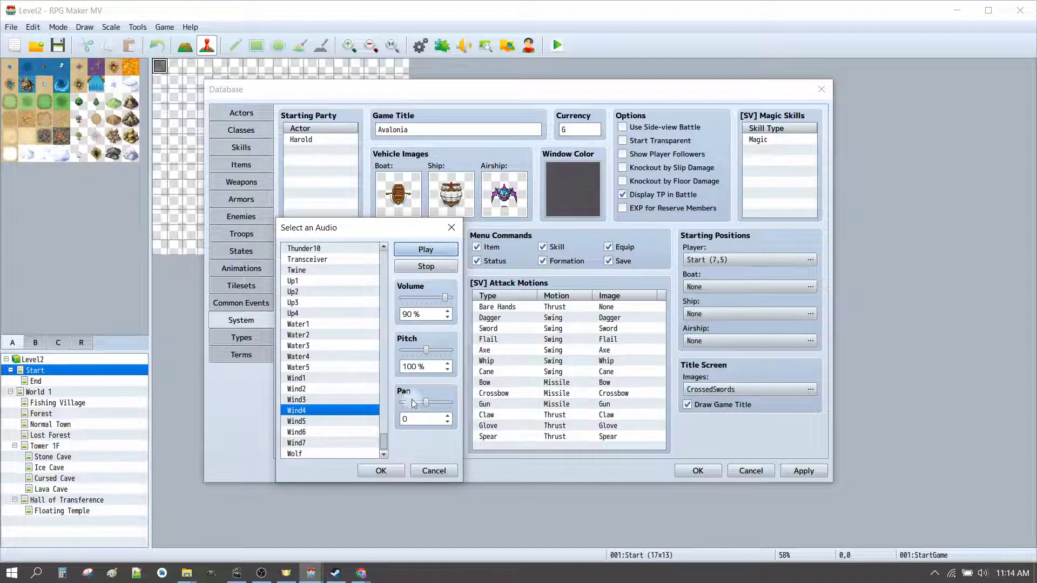
left_click(378, 470)
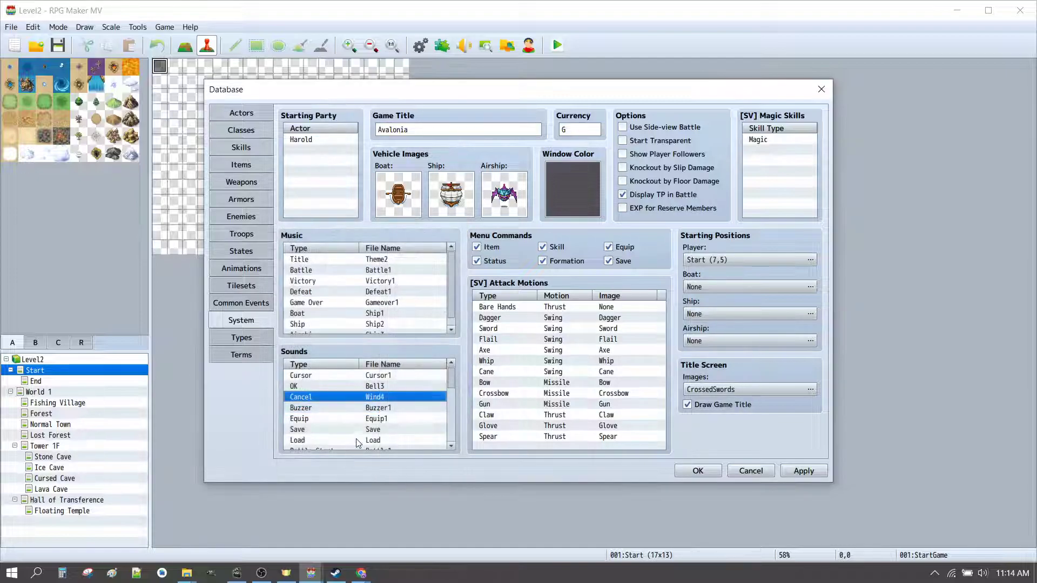
Audition Buzzer1, Buzzer2 and Cancel1, then set the Buzzer sound to Cancel2
double_click(395, 408)
left_click(425, 249)
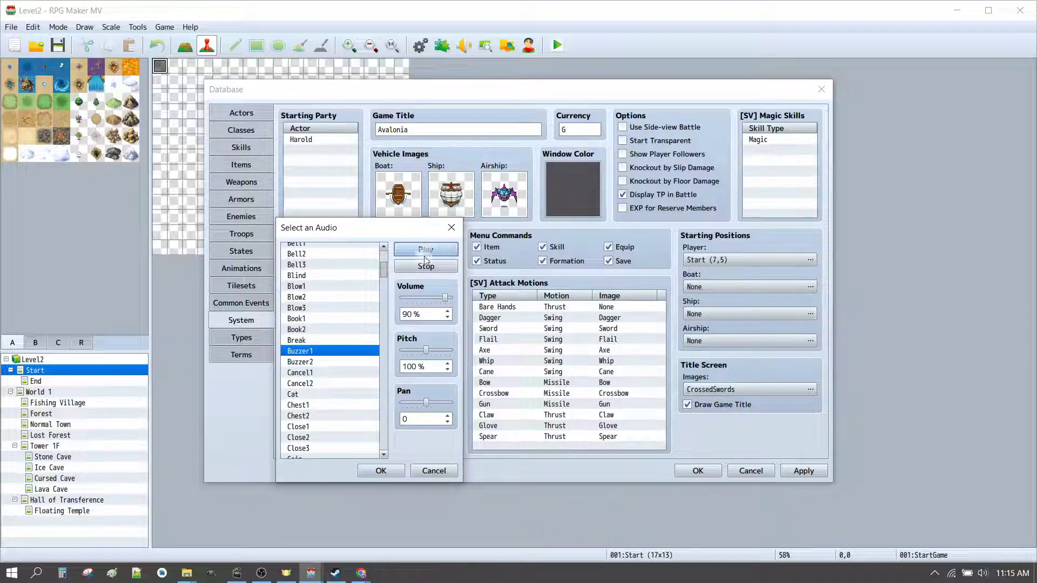
left_click(318, 362)
left_click(438, 251)
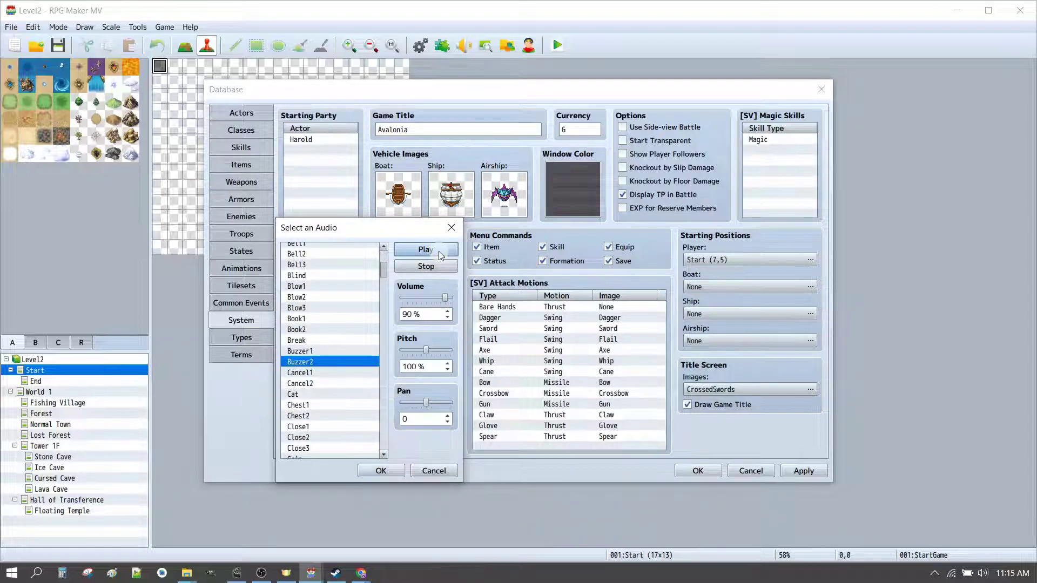
left_click(319, 374)
left_click(415, 249)
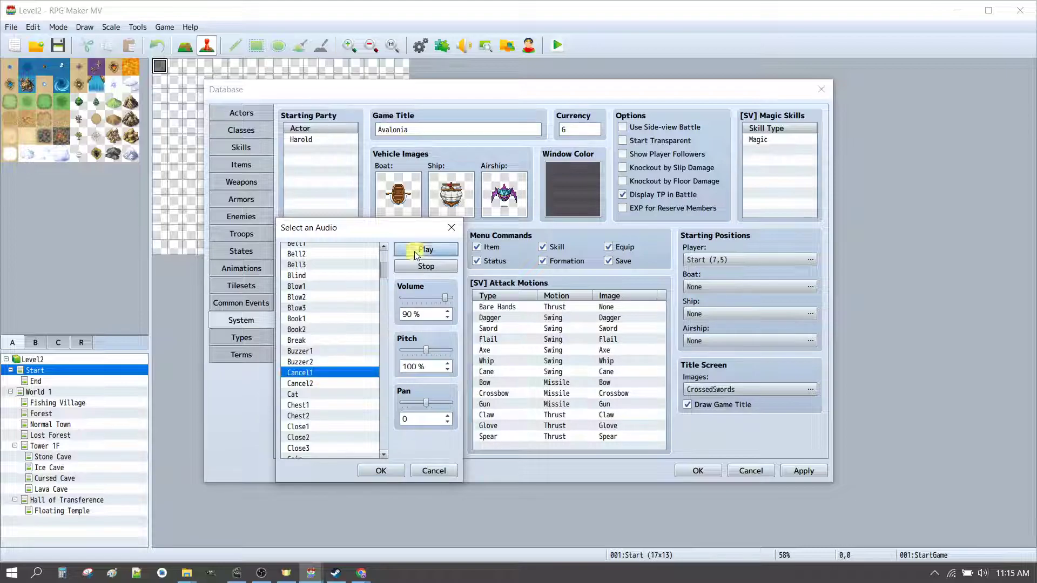
left_click(323, 383)
left_click(415, 250)
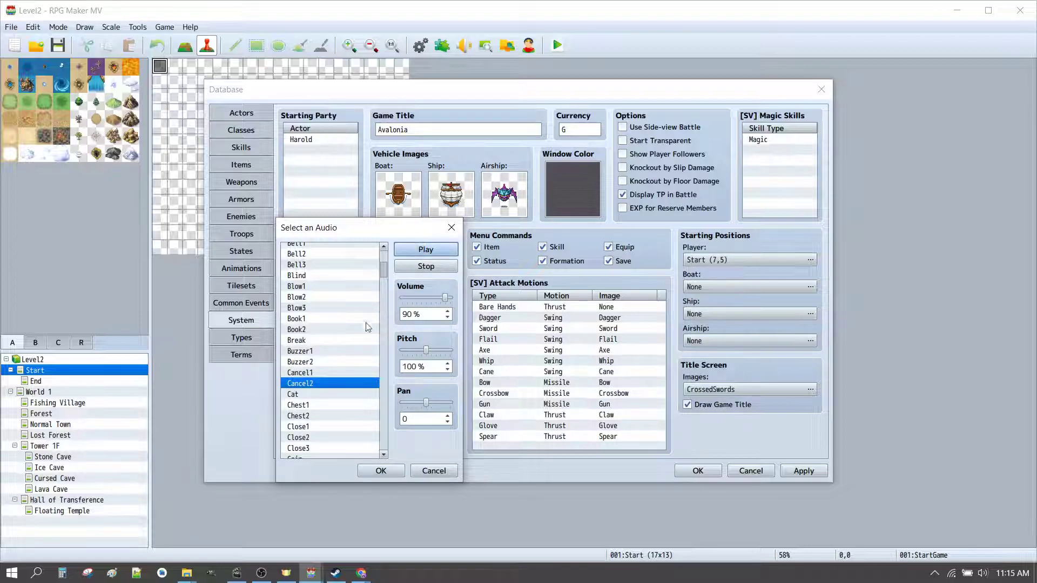
left_click(380, 470)
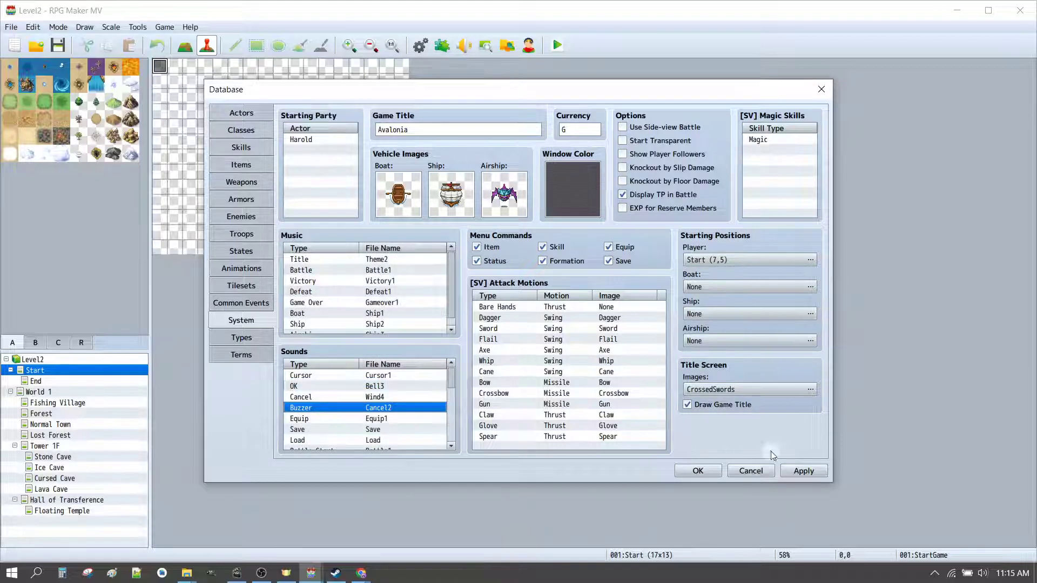
Apply the updated system settings and close the Database
left_click(811, 475)
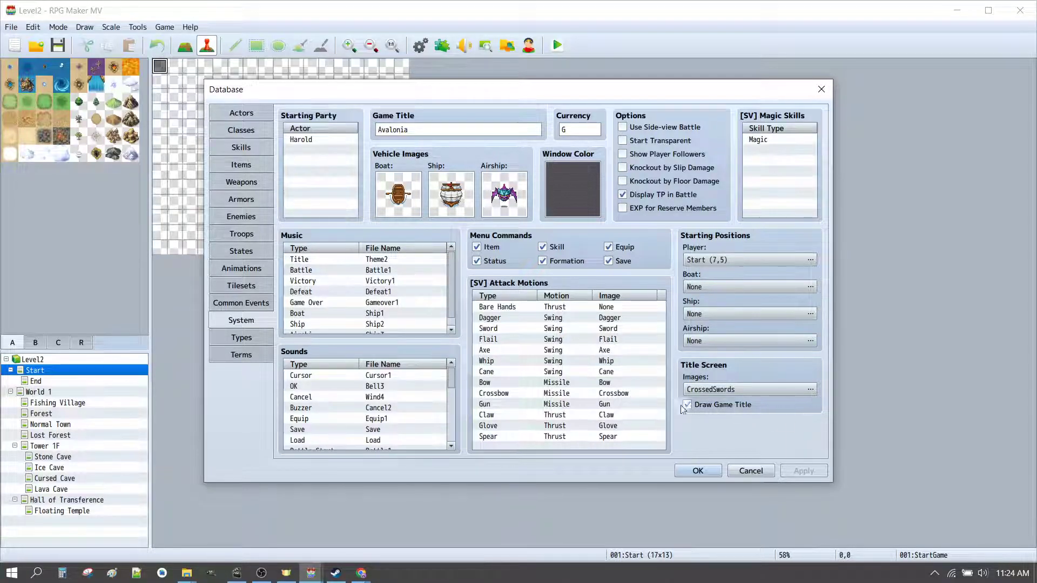
left_click(380, 263)
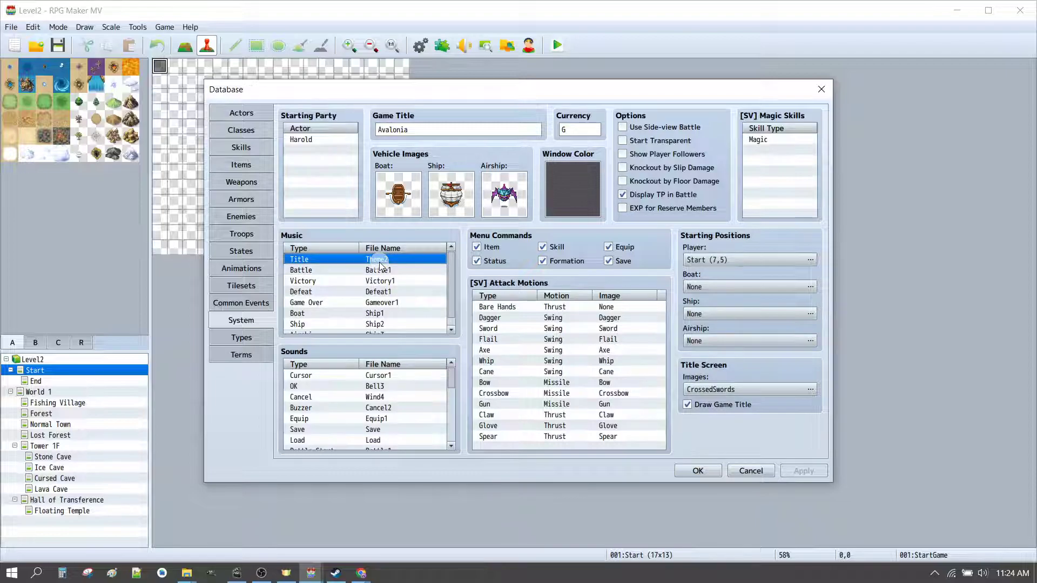
left_click(706, 471)
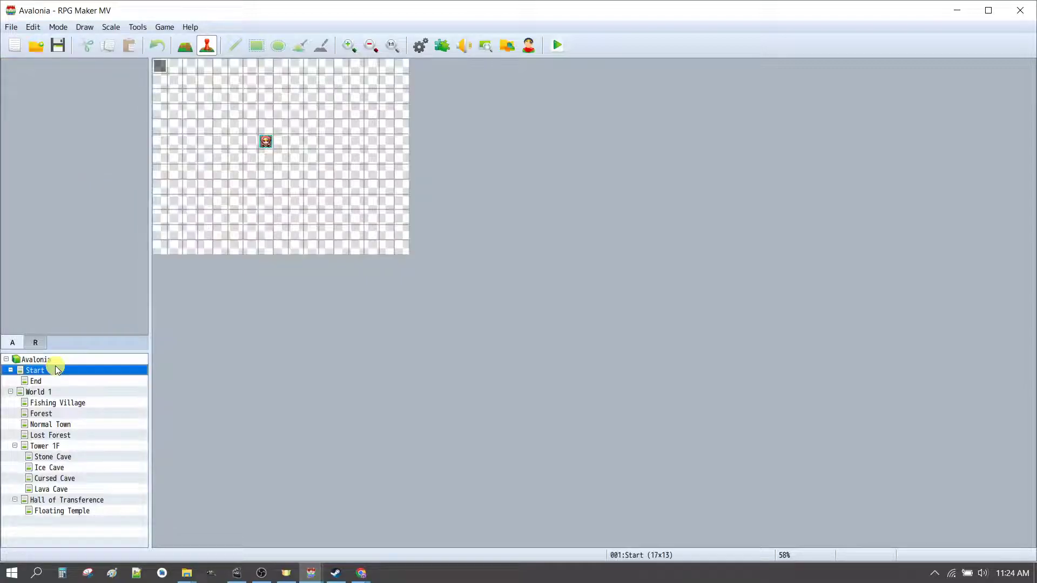
Enable Autoplay BGM in the Start map properties and choose Theme2 as its track
double_click(57, 370)
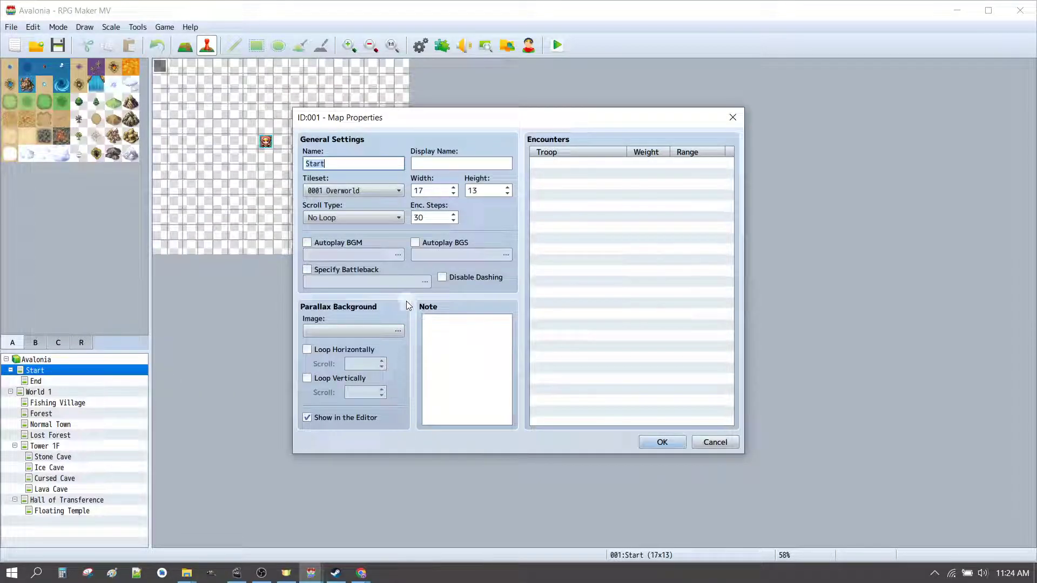
left_click(307, 243)
left_click(324, 255)
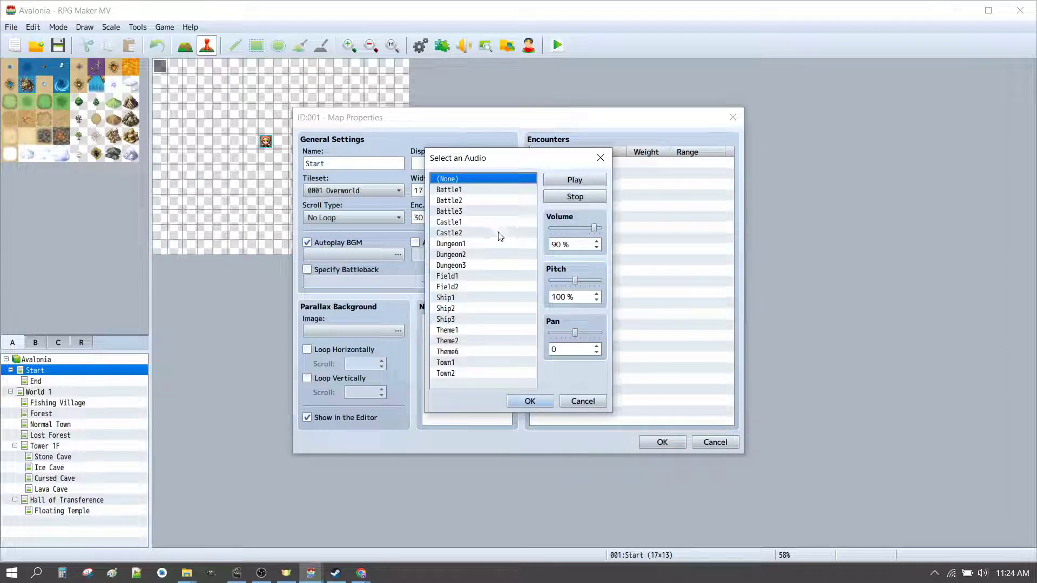
left_click(454, 340)
left_click(576, 184)
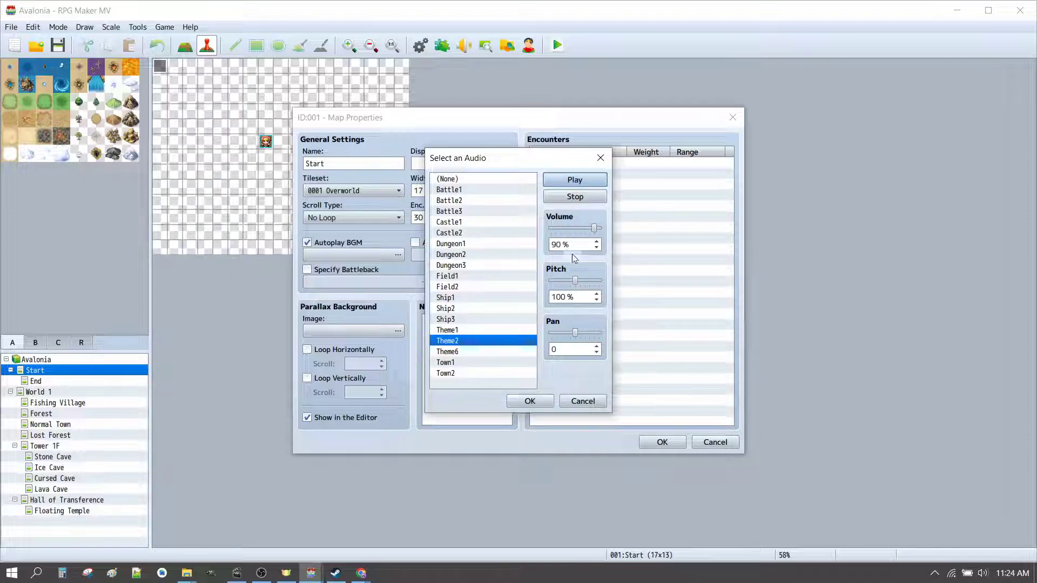
left_click(570, 187)
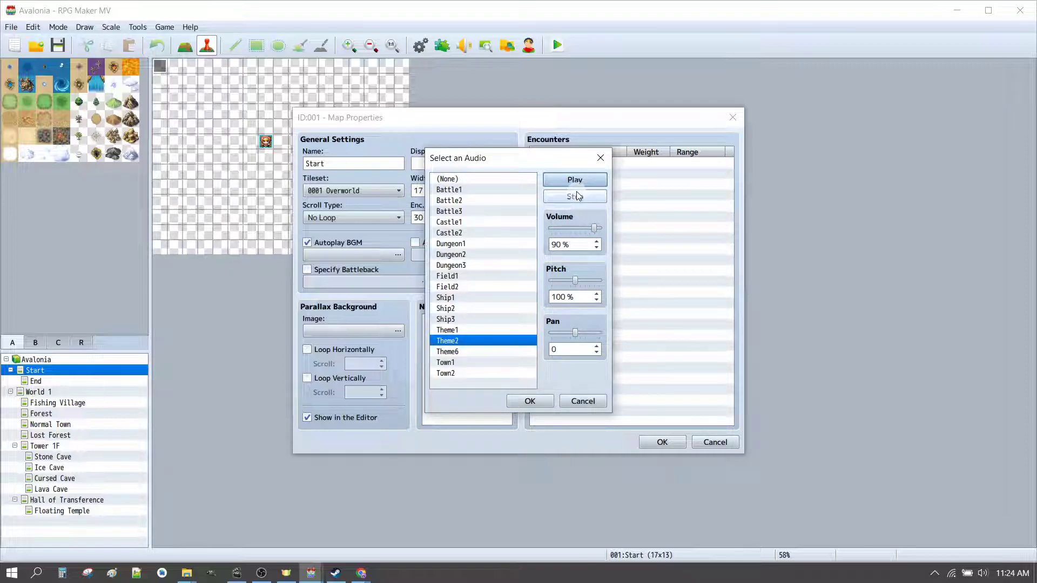
left_click(583, 196)
left_click(529, 402)
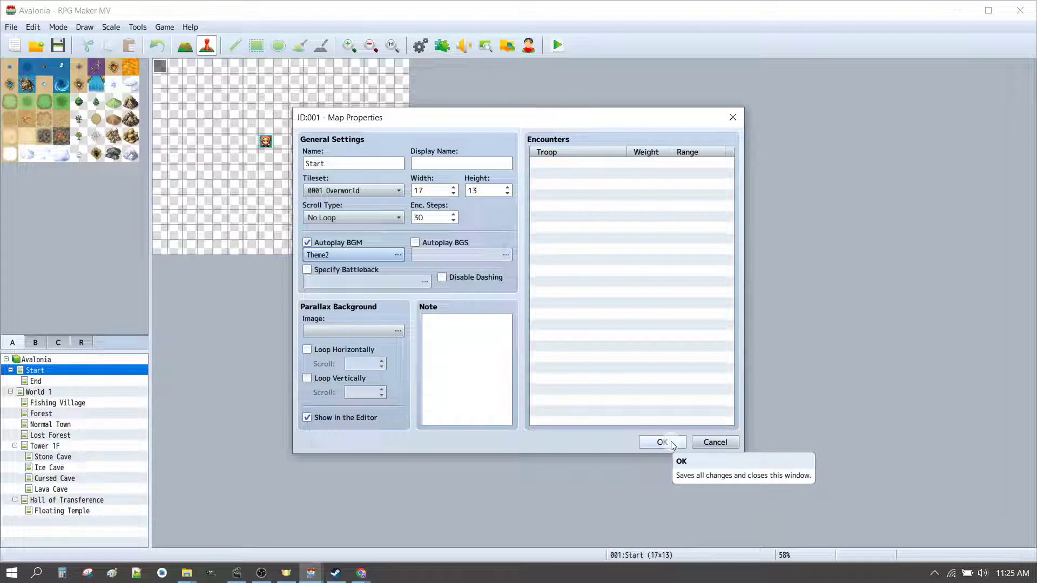
left_click(344, 330)
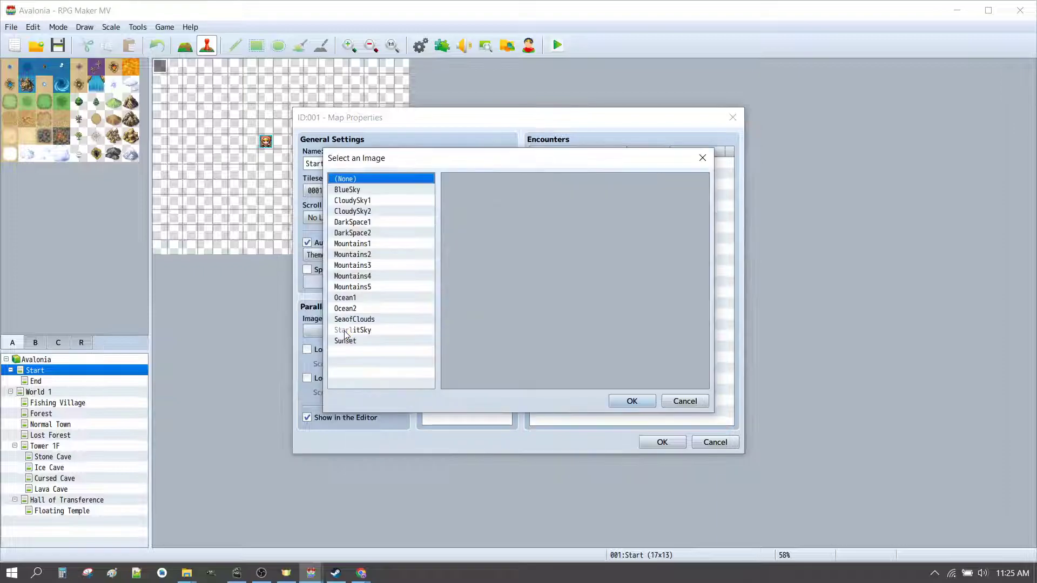
Preview the sky and mountain backgrounds, pick Mountains1 as parallax, and save the map properties
left_click(353, 190)
left_click(378, 201)
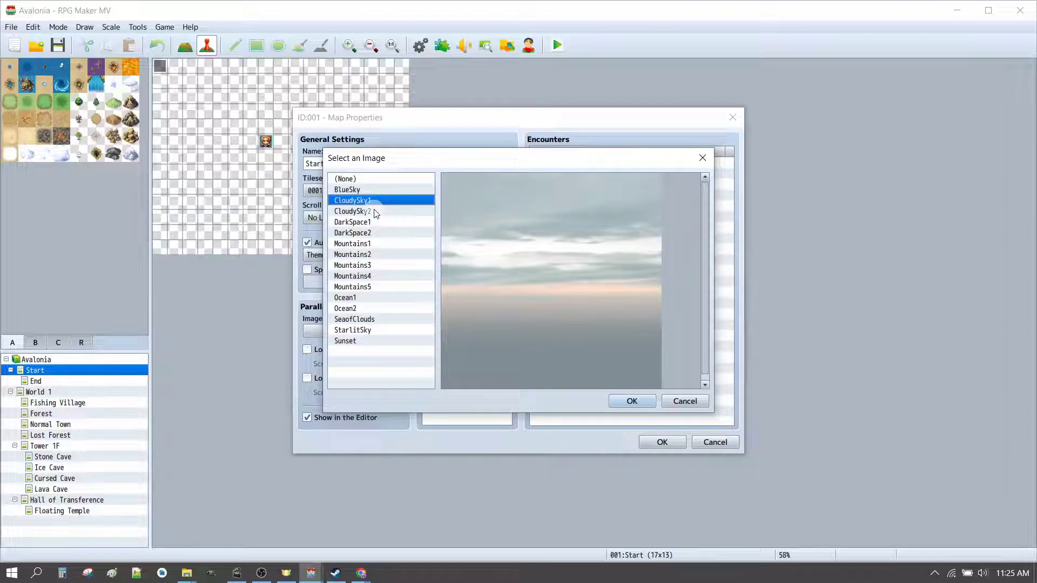
left_click(377, 211)
left_click(358, 222)
left_click(355, 234)
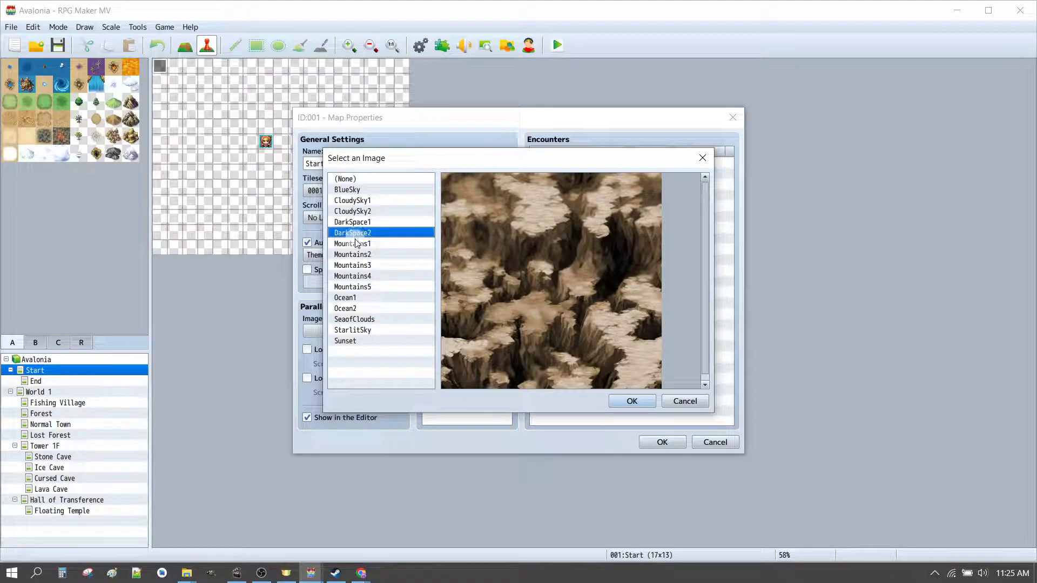
left_click(357, 244)
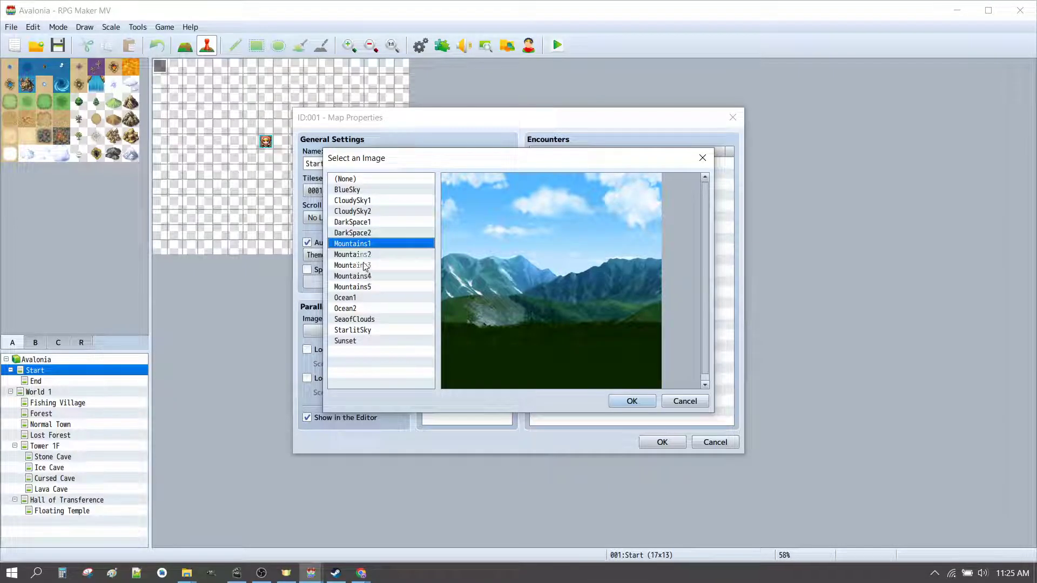
left_click(357, 254)
left_click(354, 243)
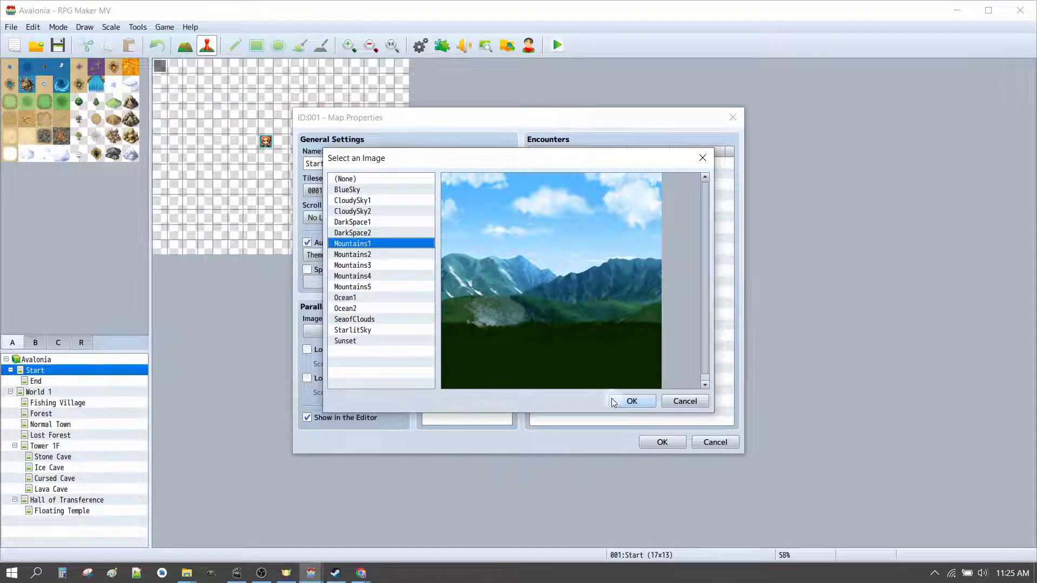
left_click(631, 402)
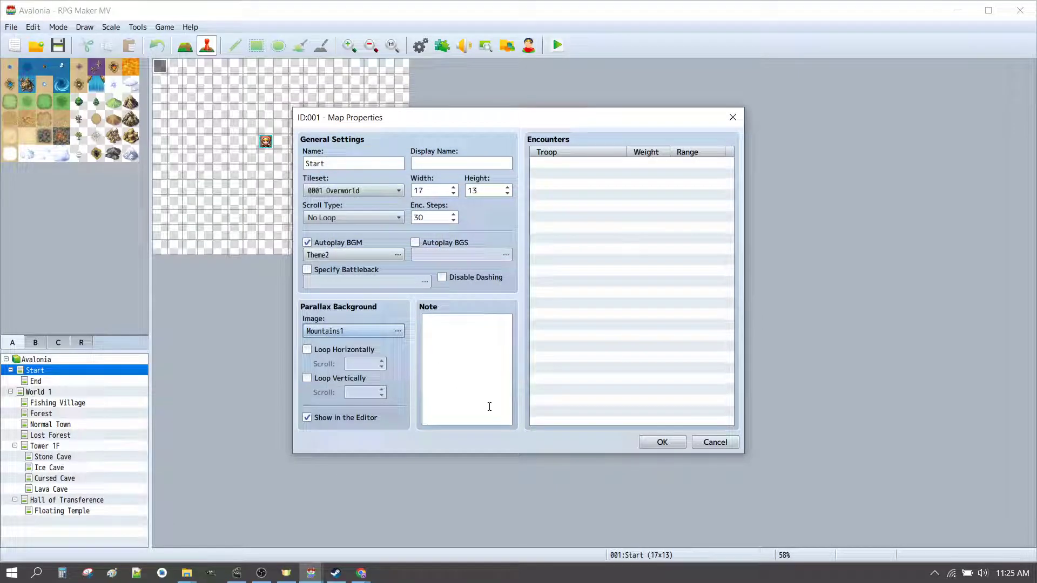
left_click(660, 442)
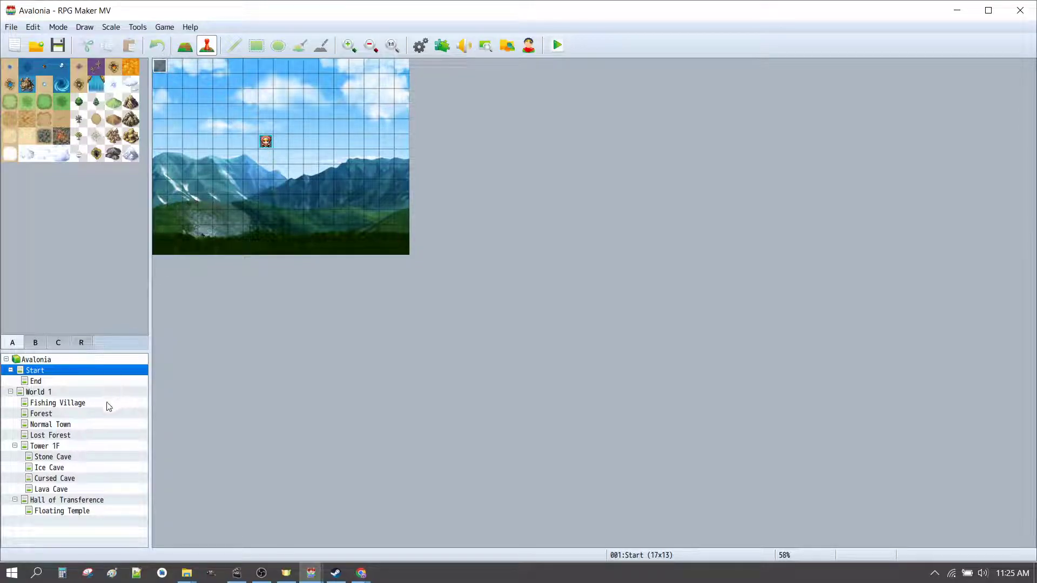
left_click(81, 404)
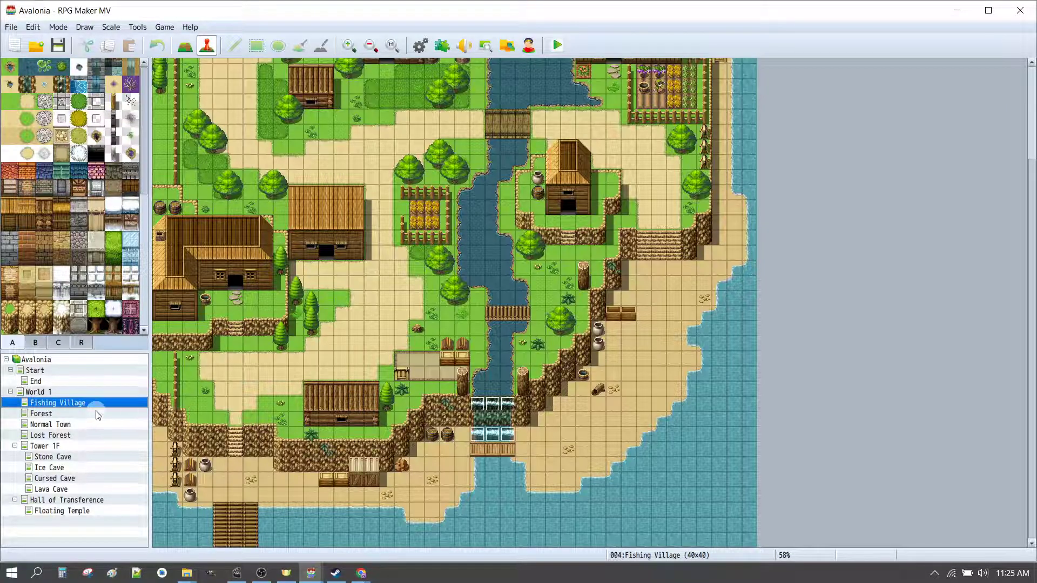
Enable Autoplay BGM for Fishing Village, audition Town2, and set Town1 as its track
double_click(61, 400)
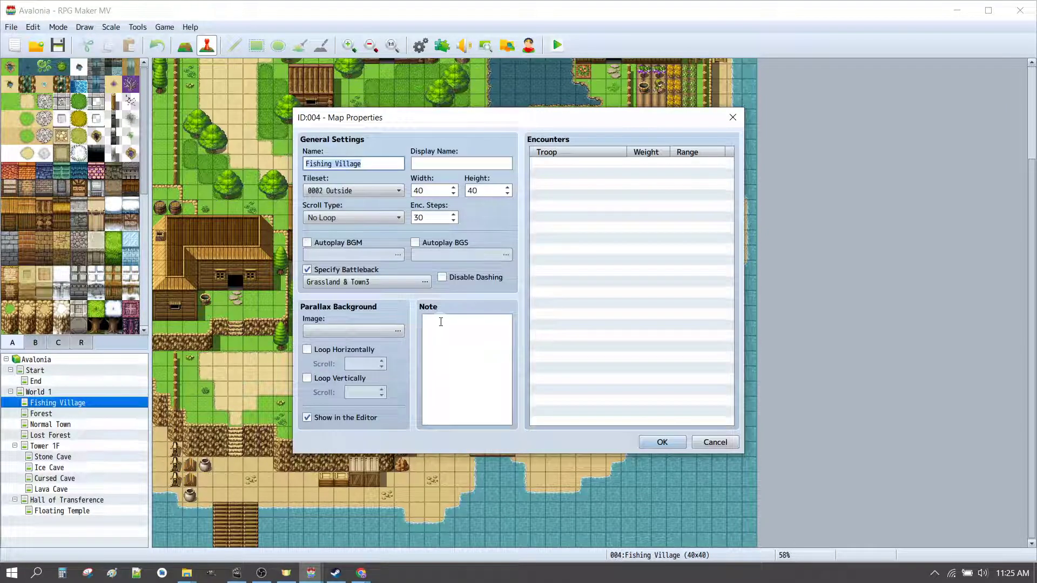
left_click(336, 243)
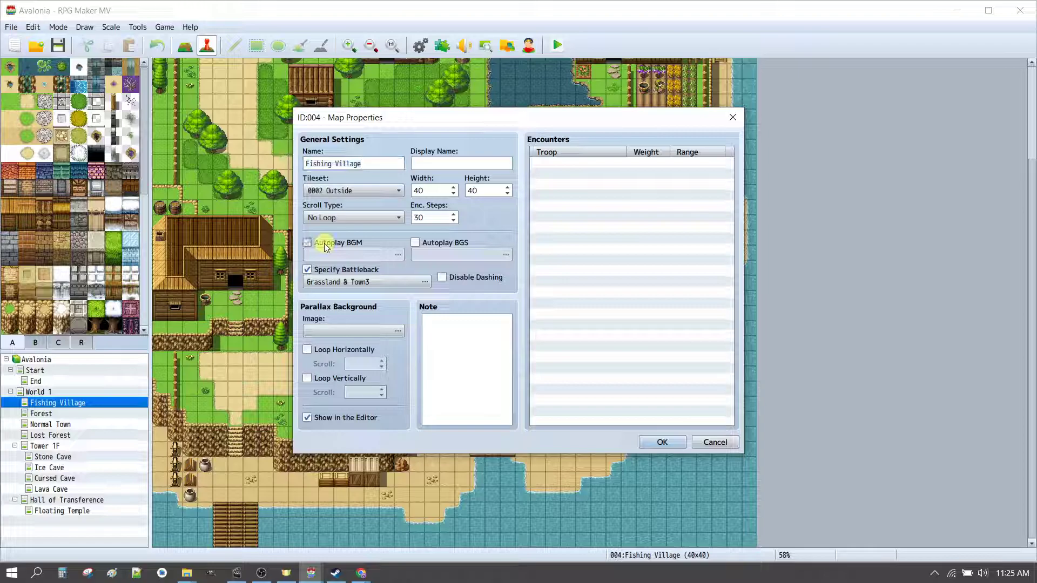
left_click(350, 256)
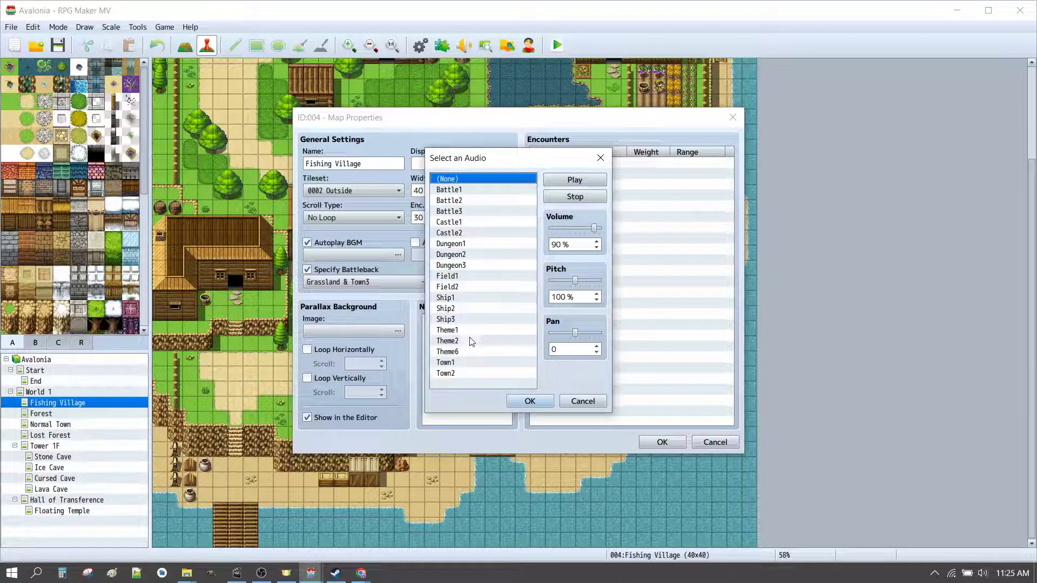
left_click(458, 374)
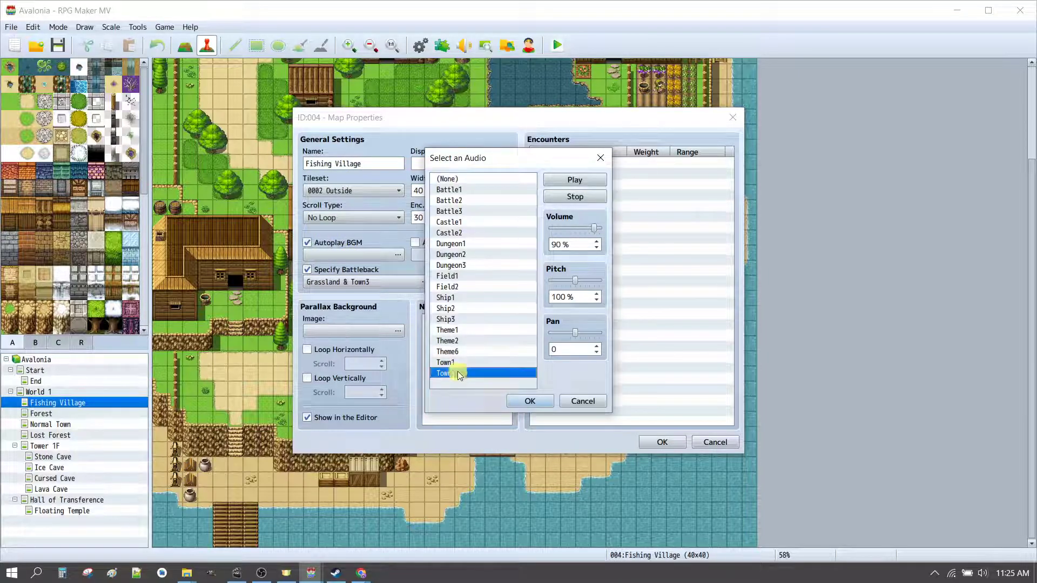
left_click(578, 178)
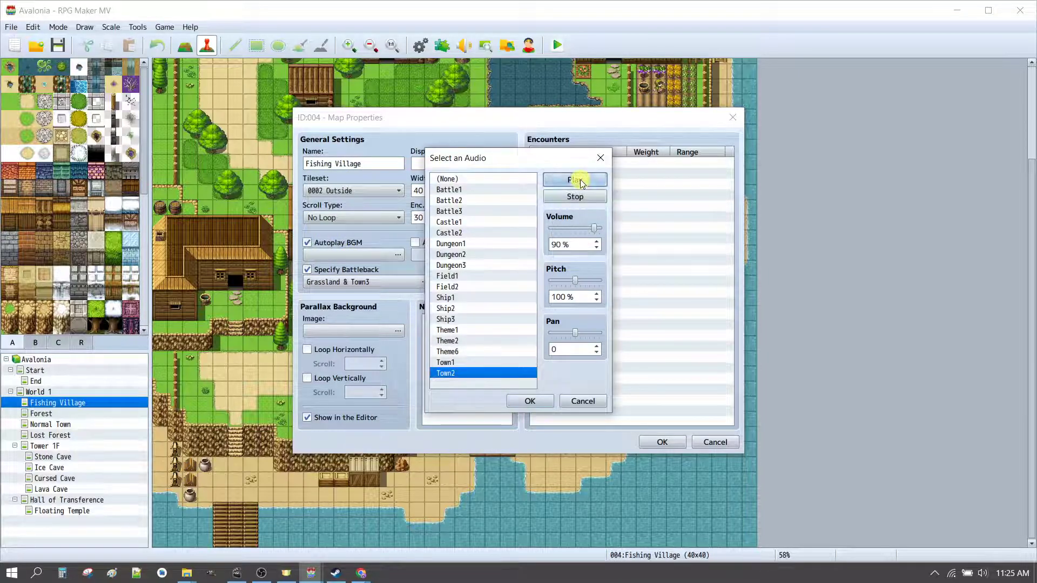
left_click(468, 363)
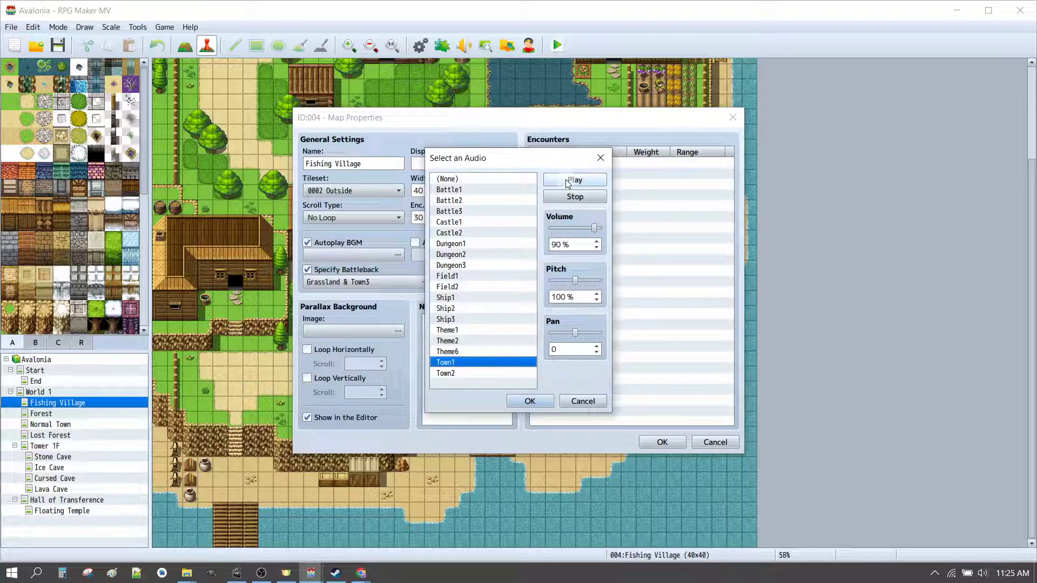
left_click(568, 182)
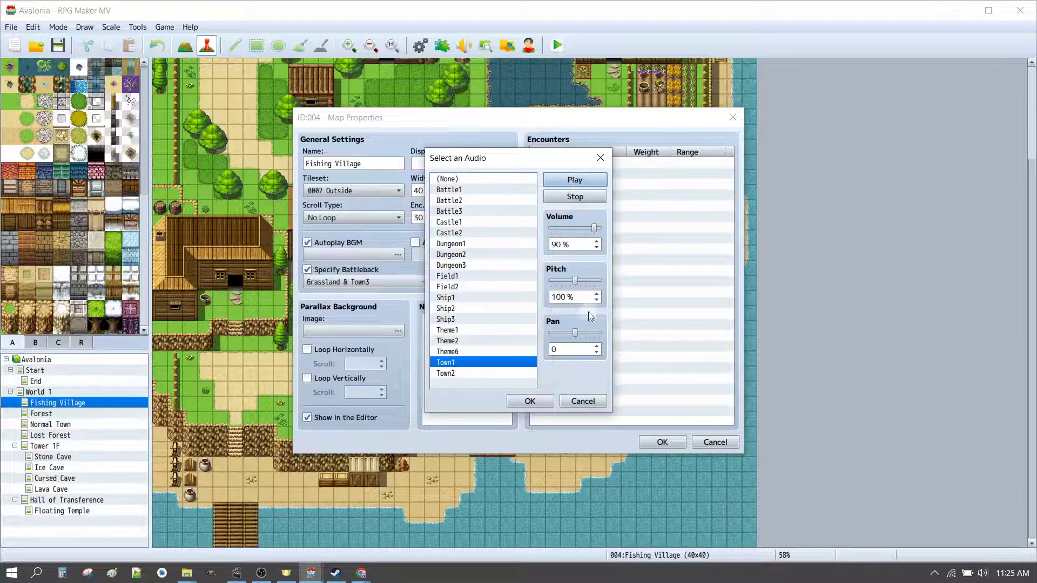
left_click(584, 196)
left_click(520, 402)
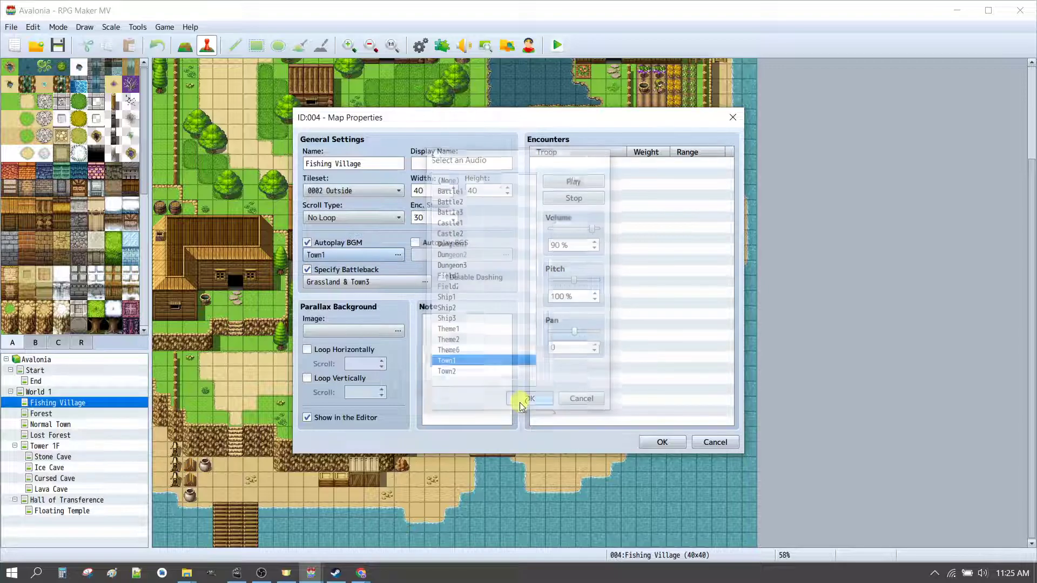
left_click(663, 442)
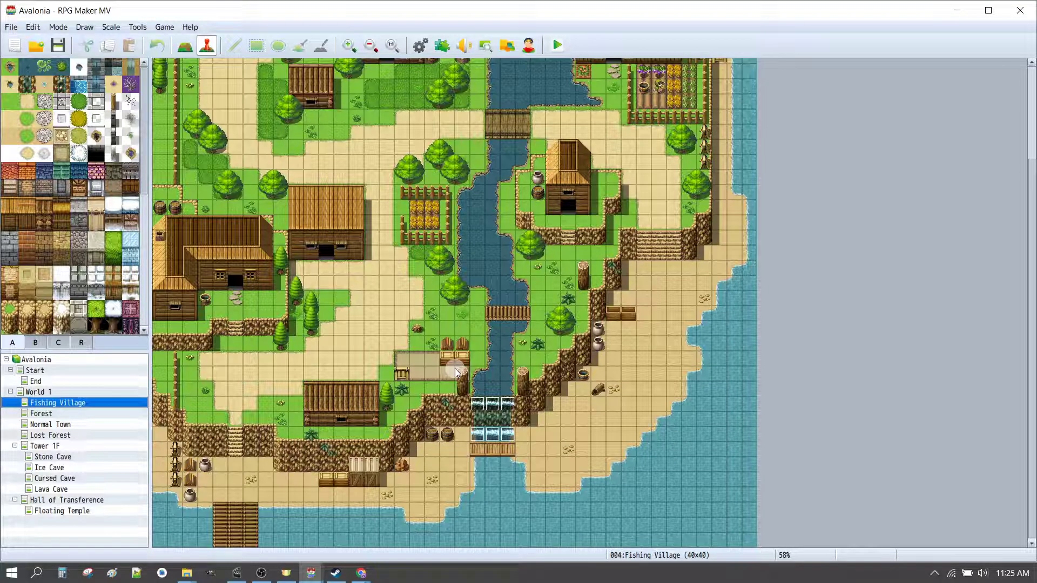
left_click(73, 370)
Replace StartGame's 'Save the world!' scrolling text with the pasted fairy, elf and hero intro story
double_click(160, 65)
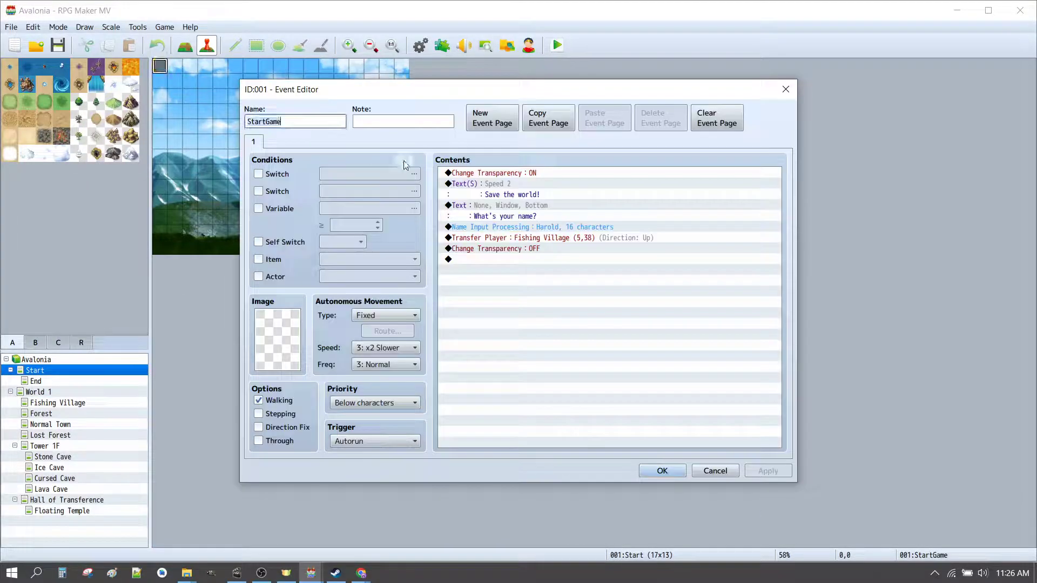
left_click(520, 186)
double_click(522, 187)
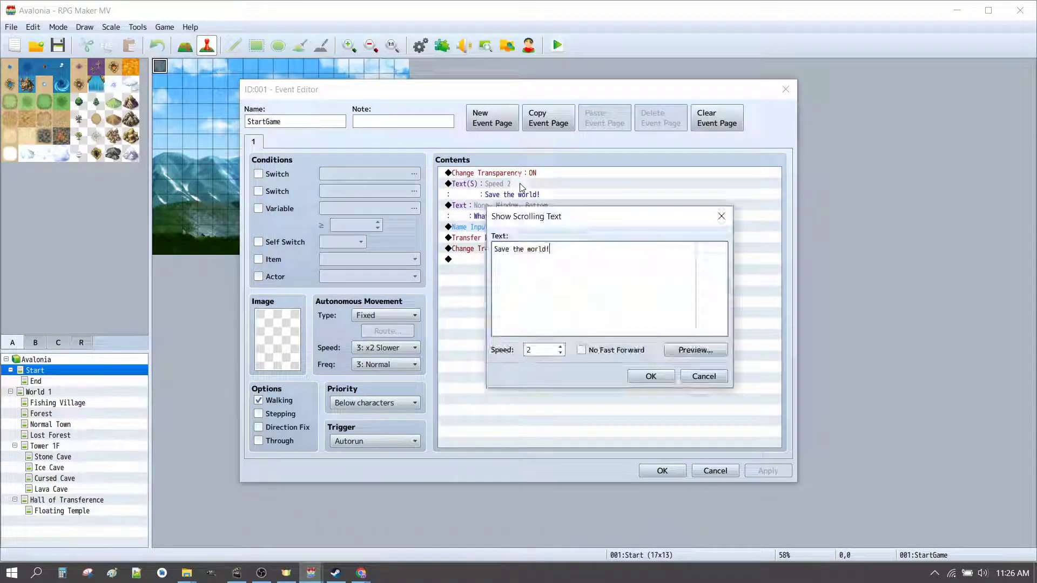
key("ctrl+v")
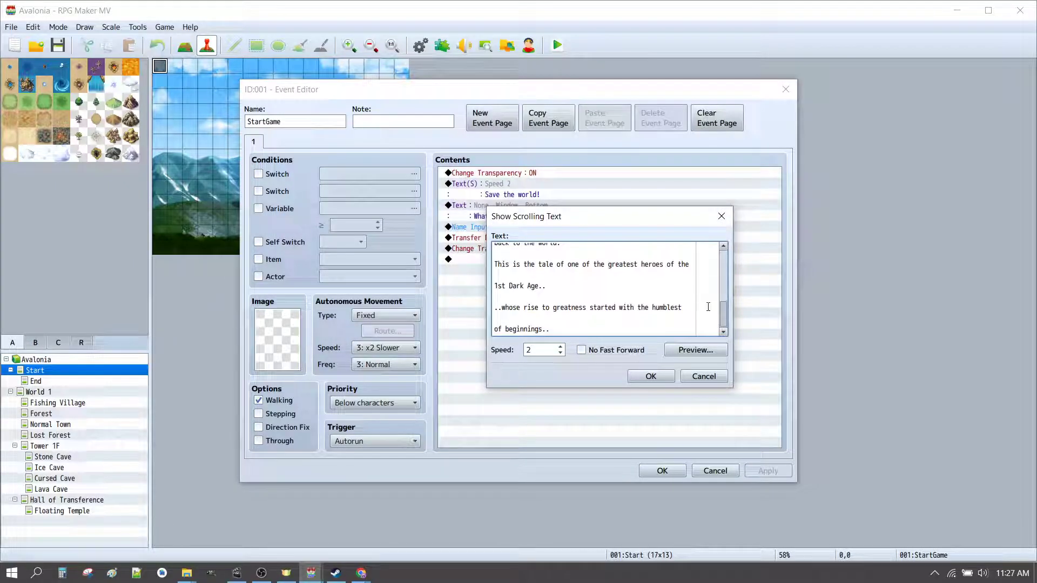
left_click_drag(723, 316, 716, 240)
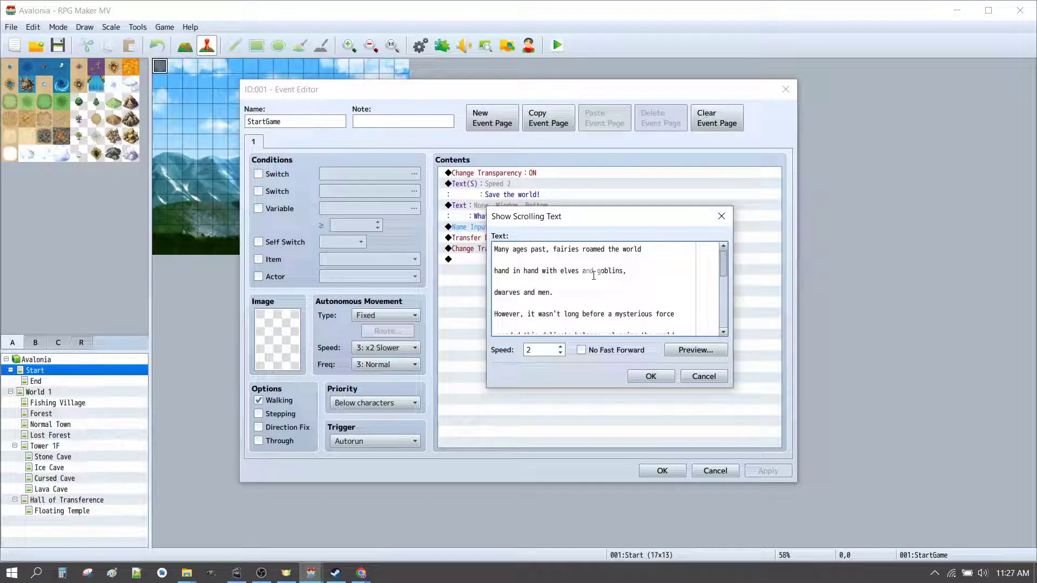
left_click(651, 378)
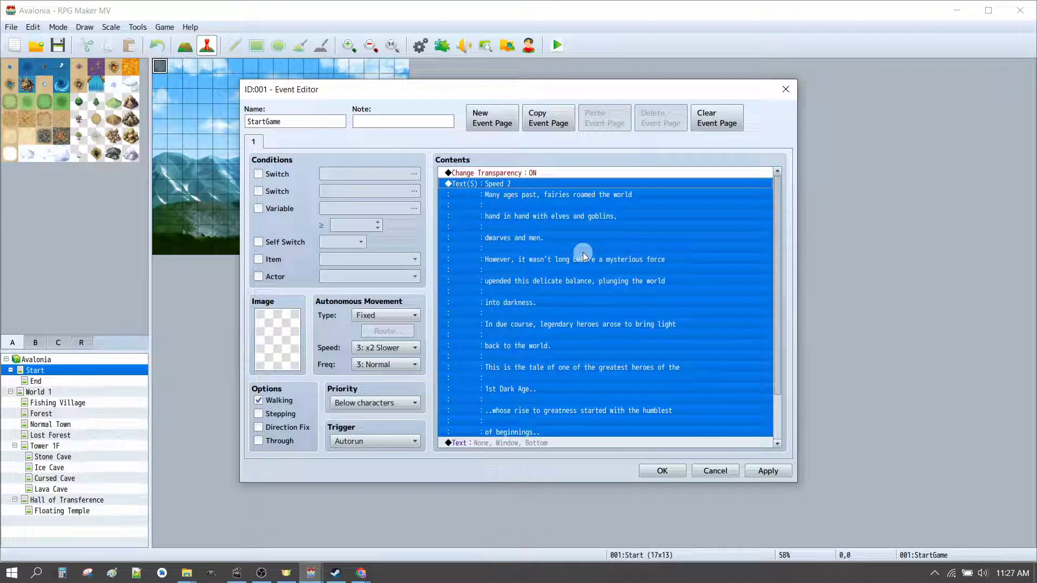
scroll(582, 252, "down", 2)
scroll(582, 252, "down", 1)
scroll(583, 252, "up", 2)
key("Insert")
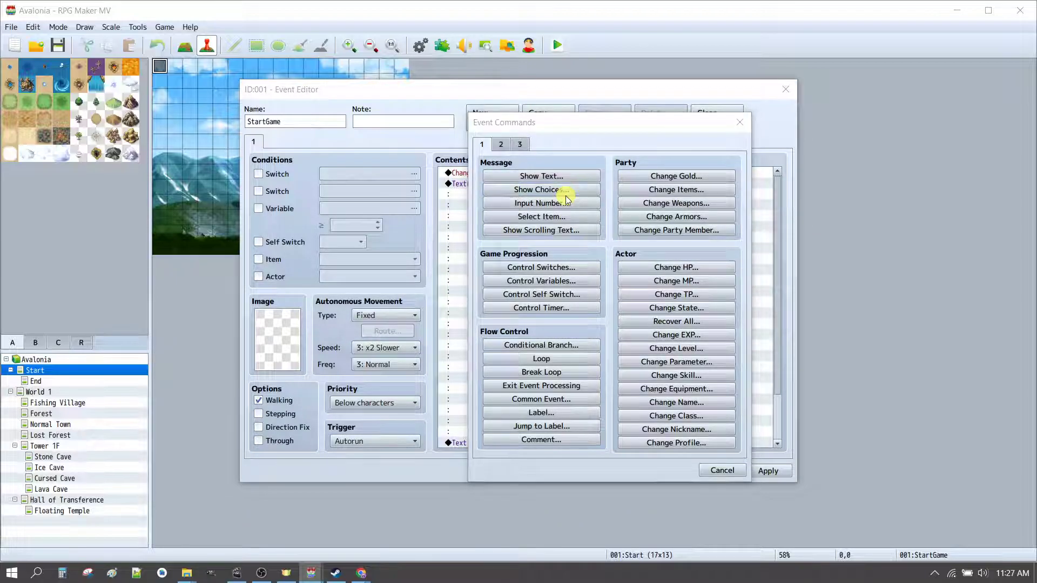
Add a Yes/No Show Choices and move the scrolling story under When Yes
left_click(566, 195)
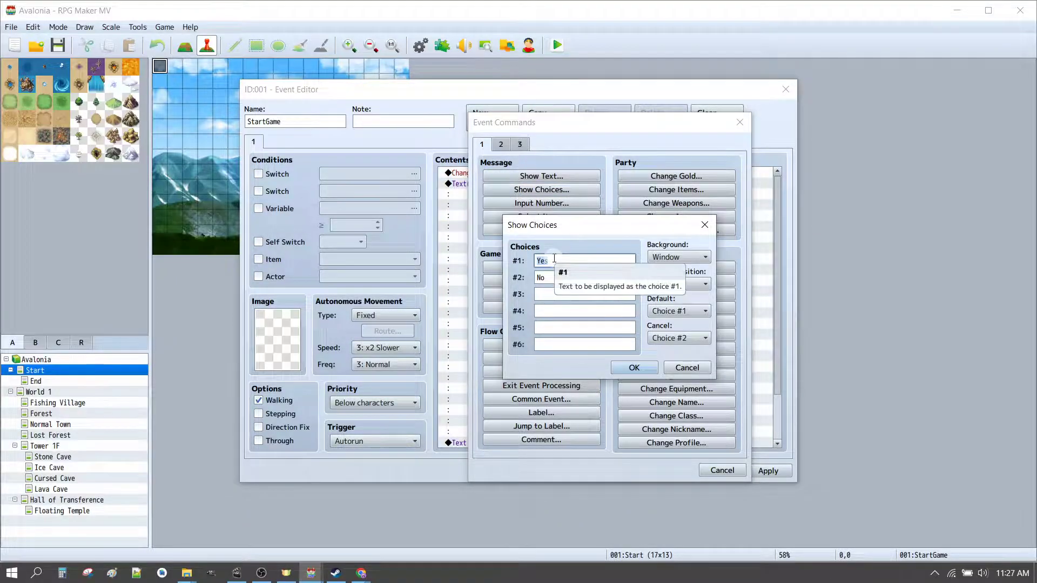
left_click(629, 367)
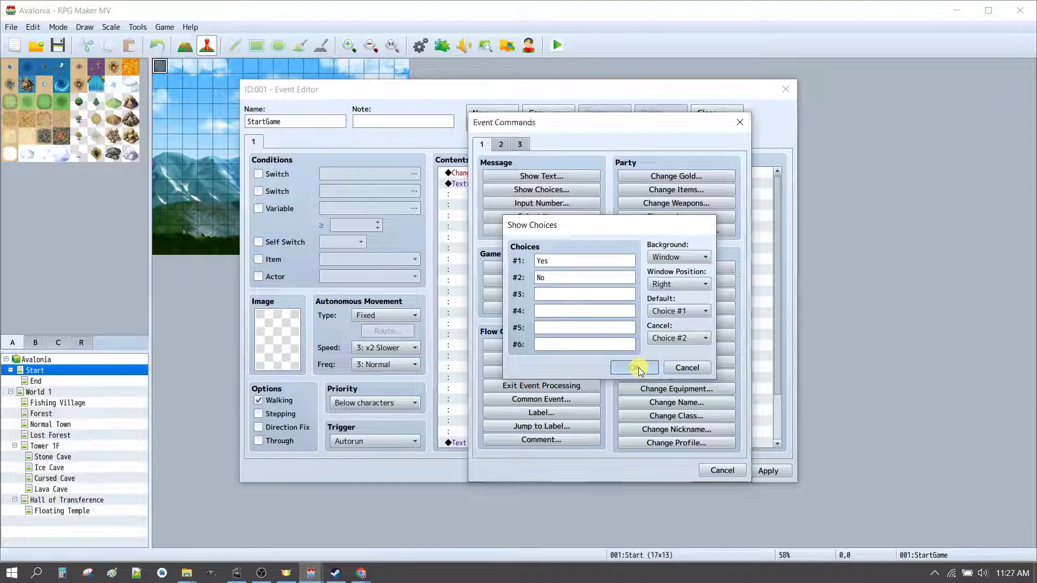
left_click(514, 250)
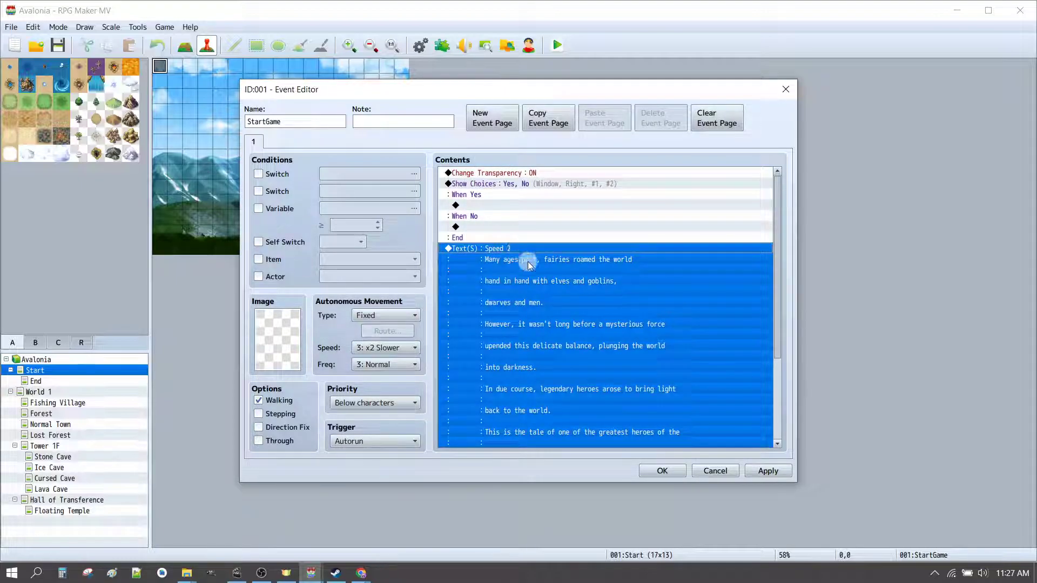
key("Delete")
left_click(487, 205)
key("ctrl+v")
scroll(464, 189, "up", 1)
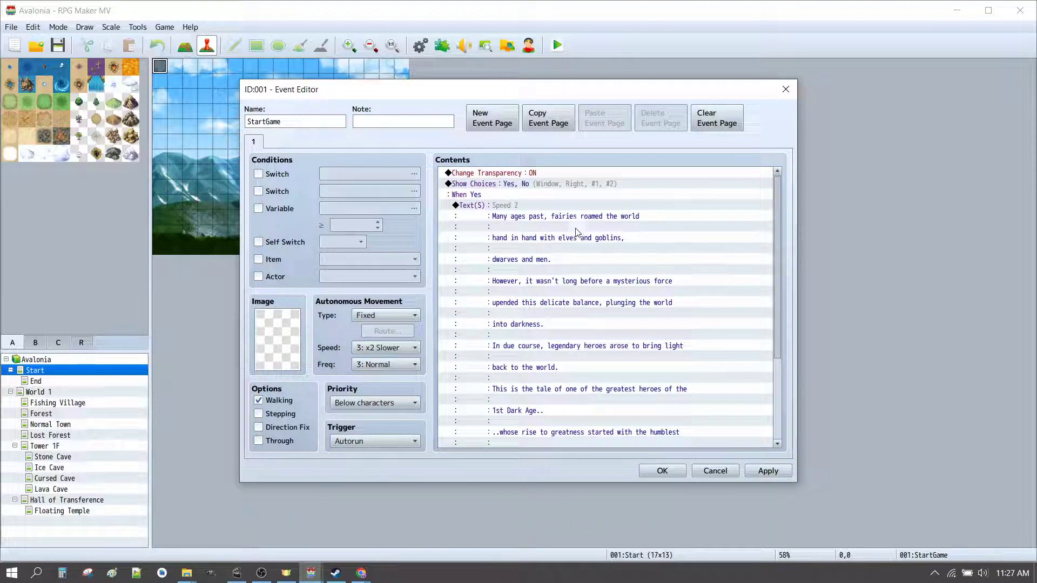
Insert a Show Text 'Watch Intro?' message above the Yes/No choices
left_click_drag(464, 189, 554, 224)
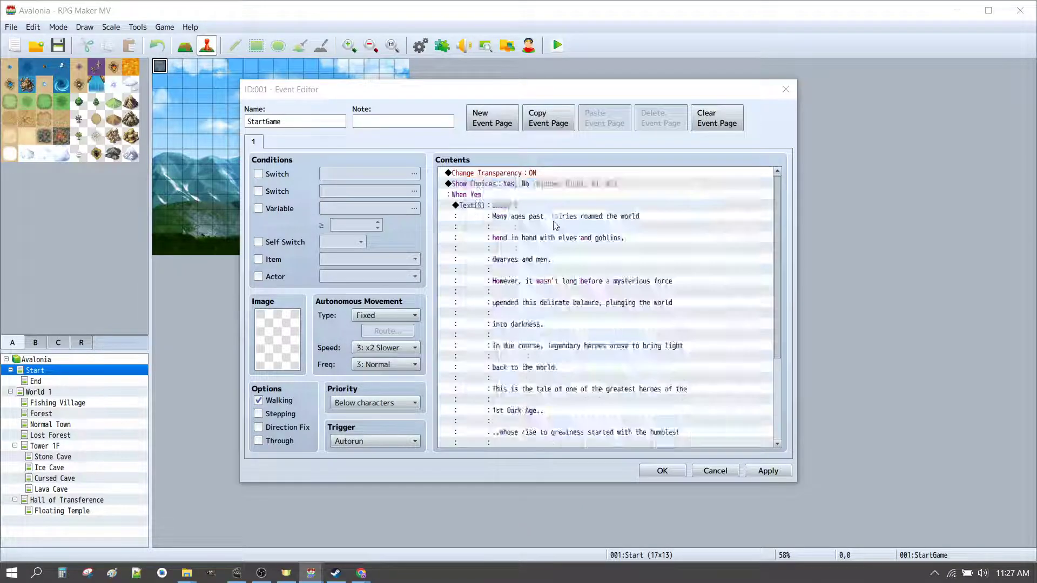
double_click(553, 221)
left_click(529, 178)
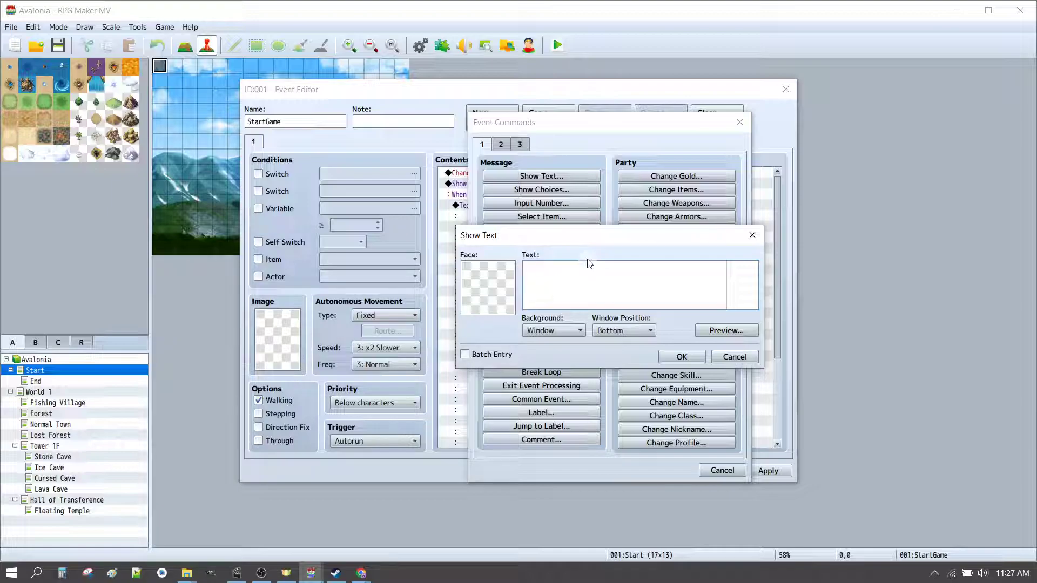
type("Watch Intro?")
left_click(662, 361)
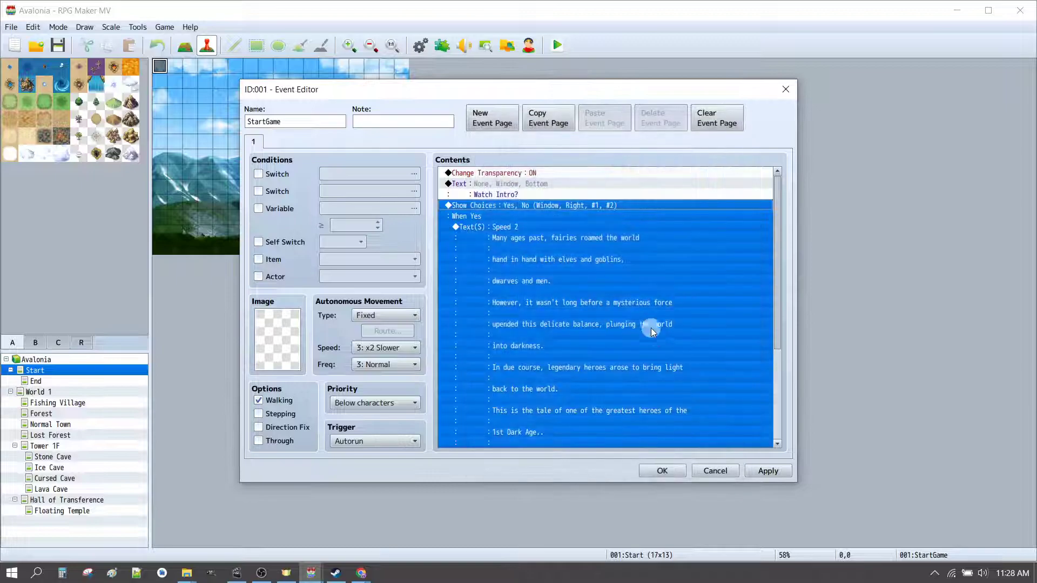
left_click(492, 195)
Reword the 'What's your name?' message to 'Our hero's name was..' and close StartGame with OK
left_click(497, 207)
scroll(554, 216, "down", 1)
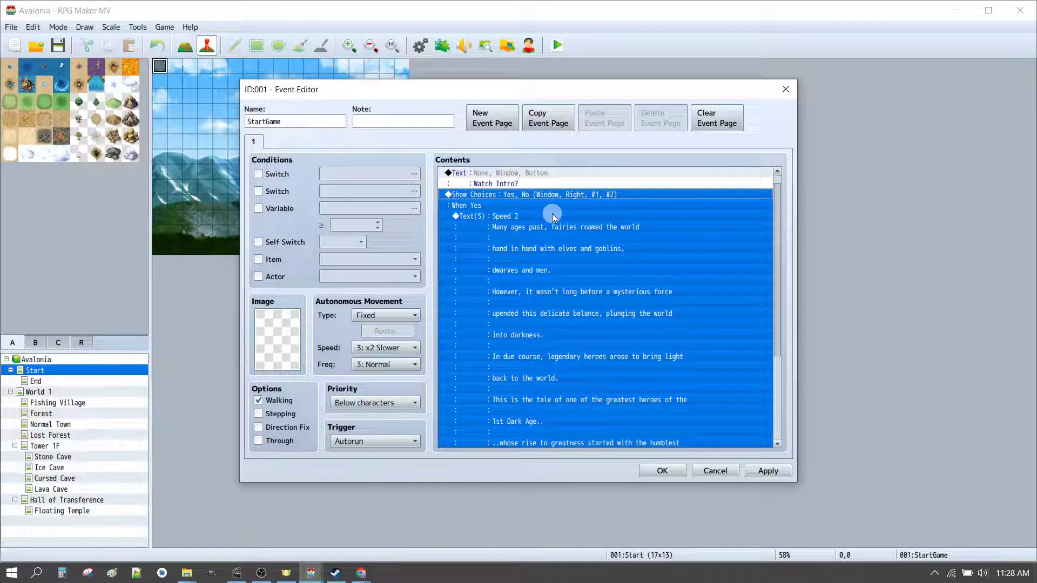
scroll(553, 216, "down", 4)
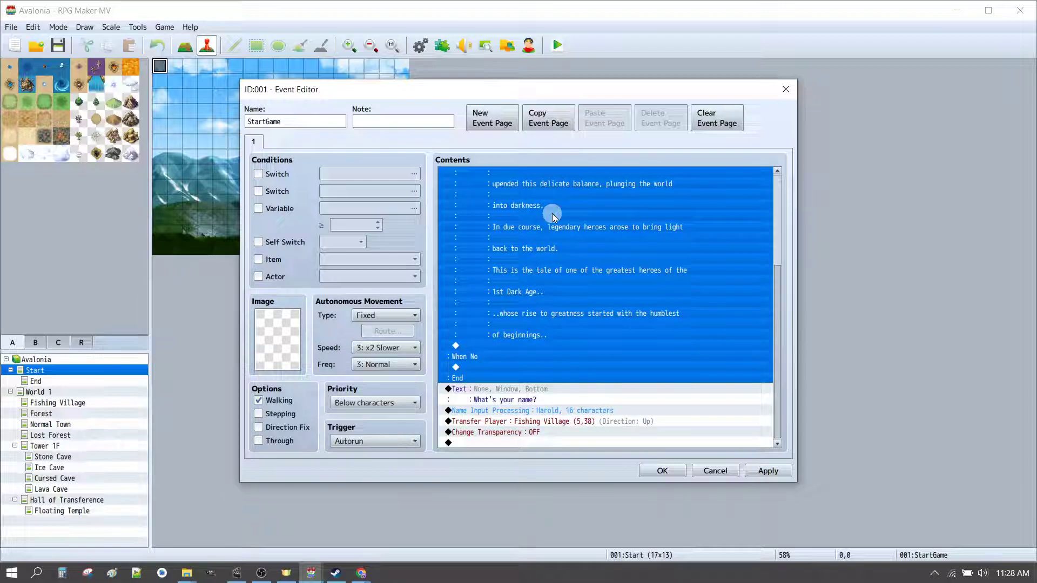
left_click(521, 390)
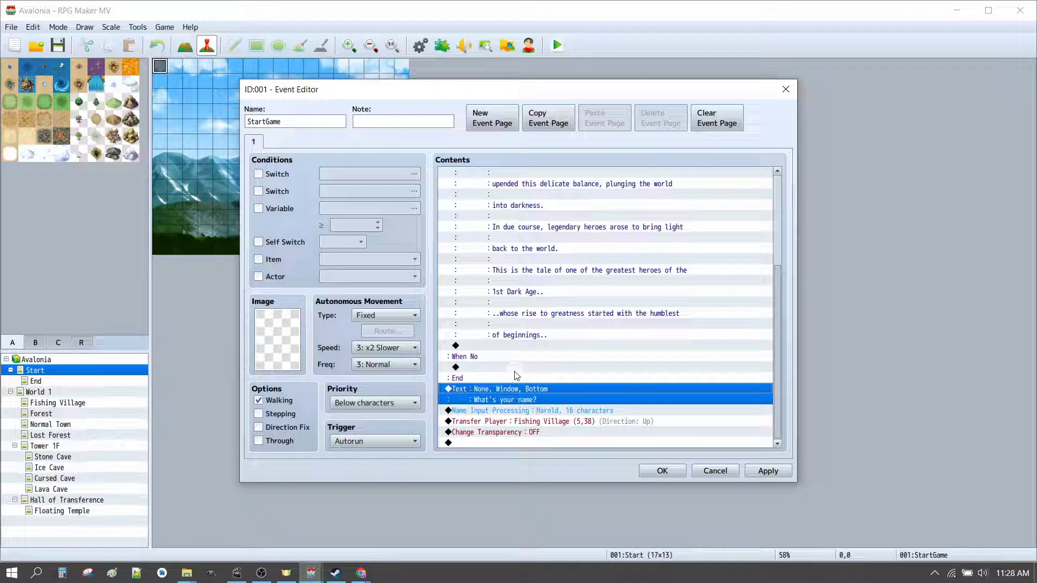
key("Insert")
key("Escape")
key("Return")
key("ctrl+a")
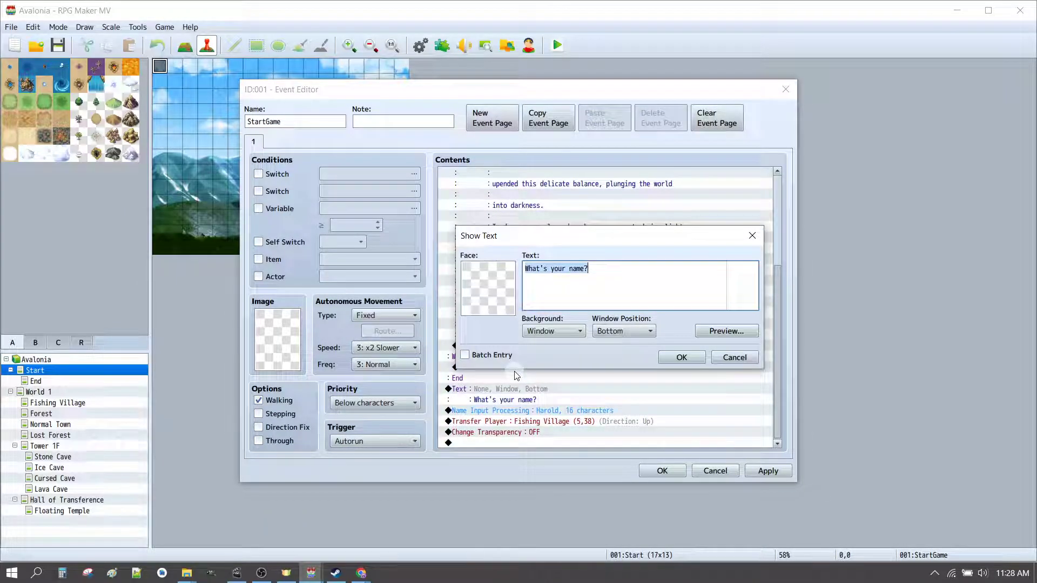
type("Our her")
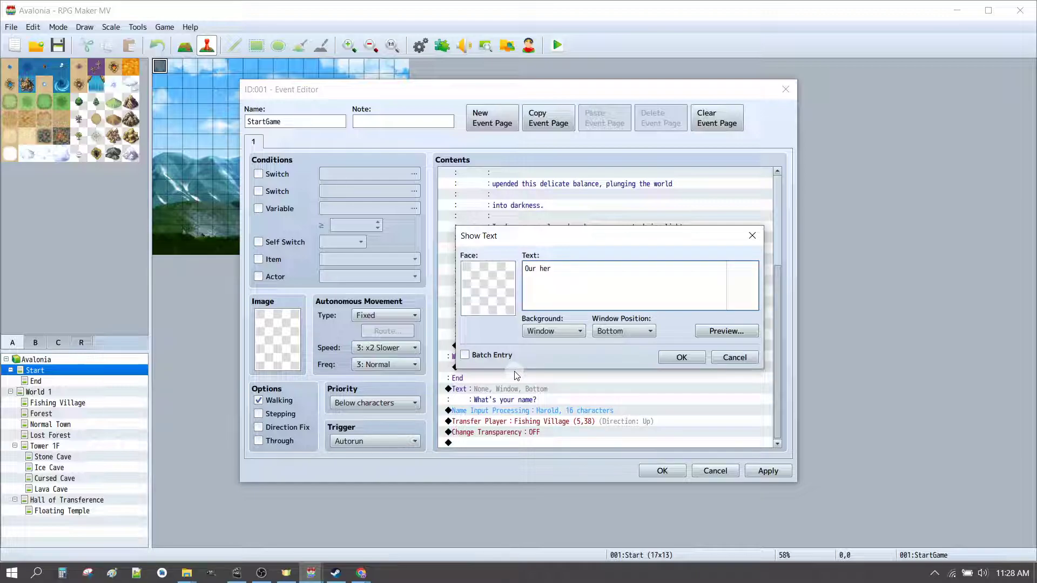
type("o's name was..")
left_click(682, 358)
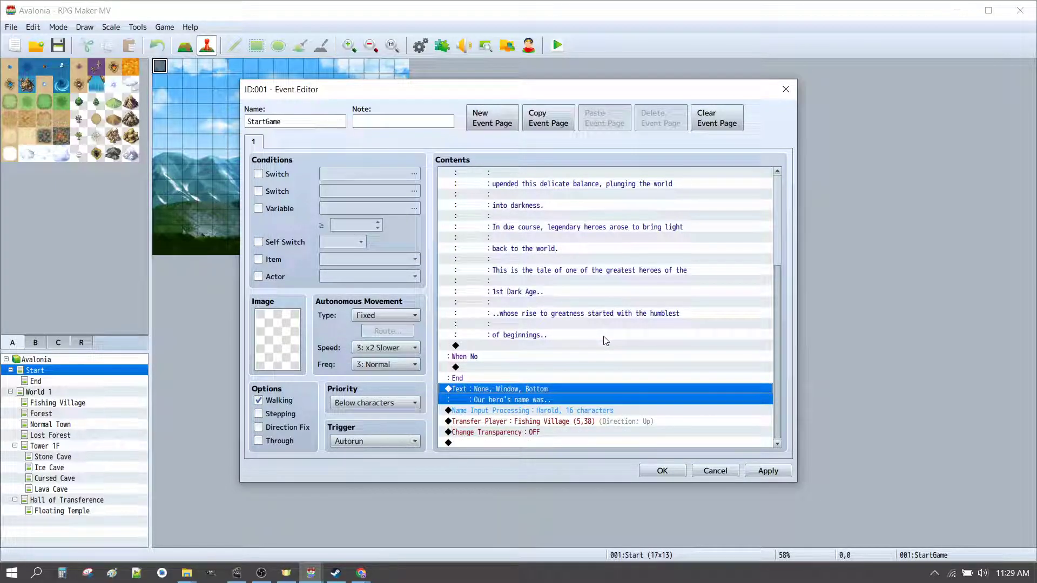
left_click(666, 470)
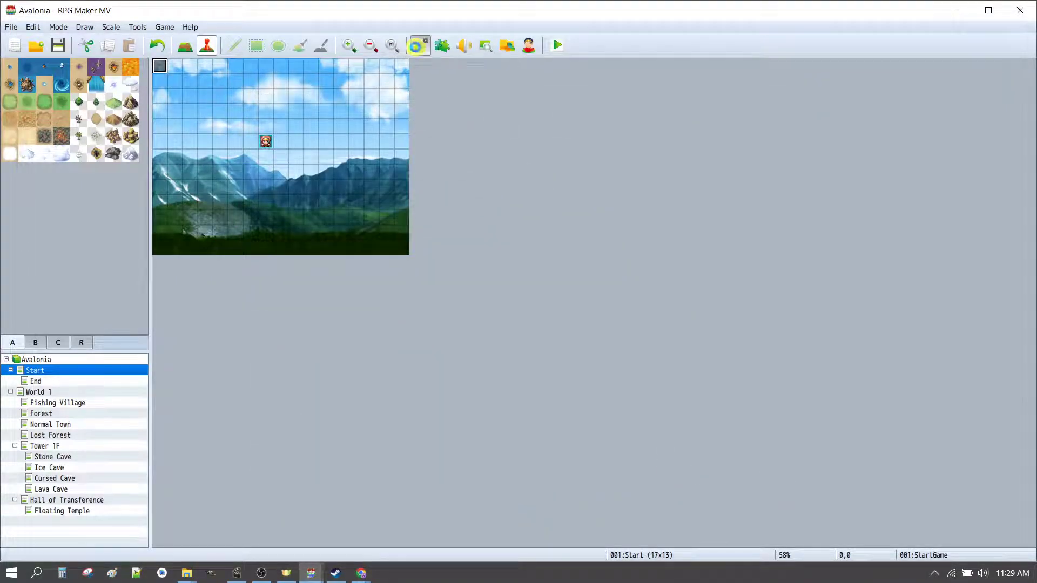
Rename Database actor 0001 from Harold to OurHero and confirm with OK
left_click(420, 45)
left_click(240, 115)
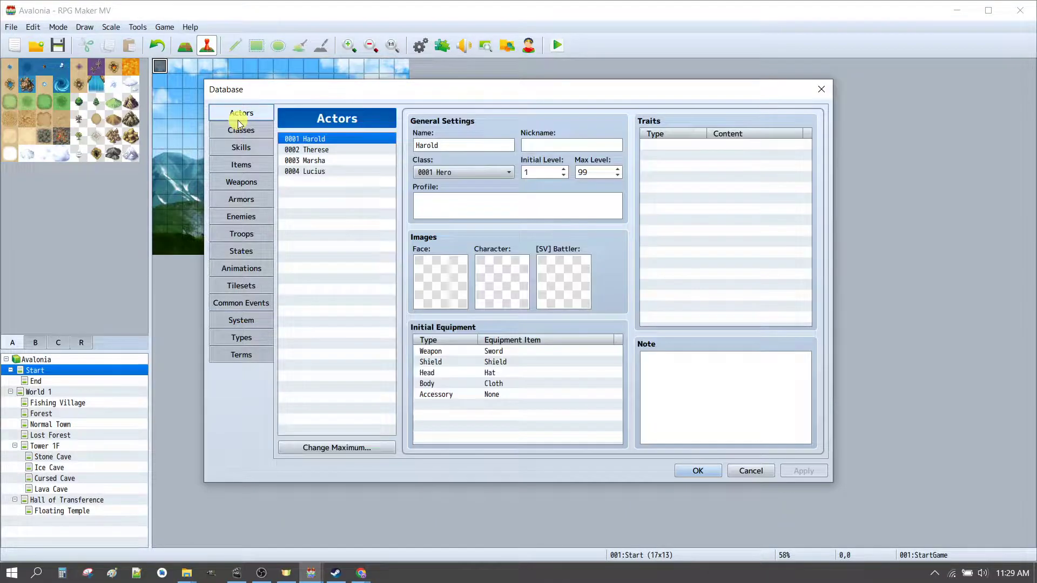
double_click(424, 147)
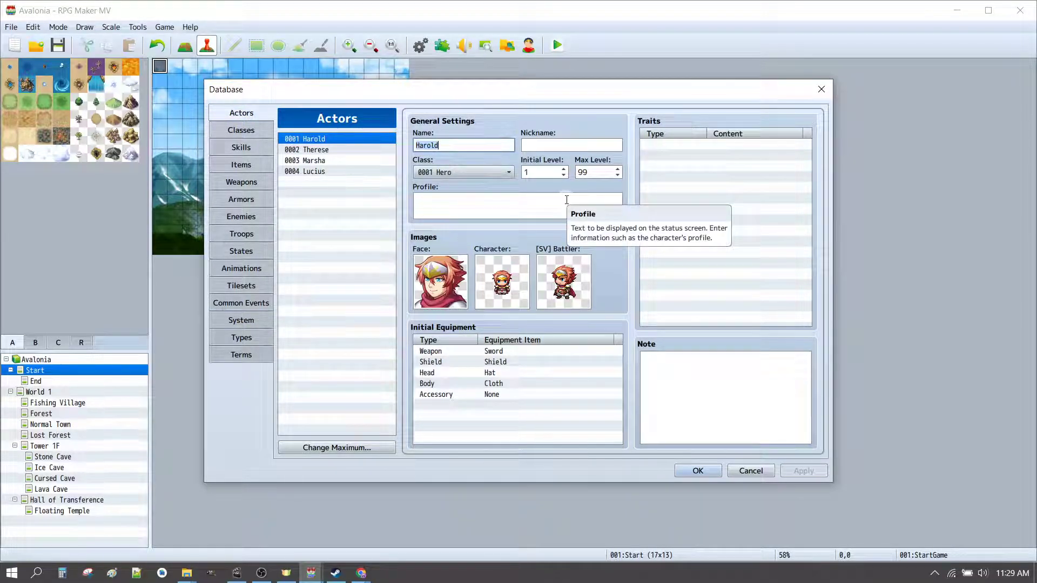
type("OurHe")
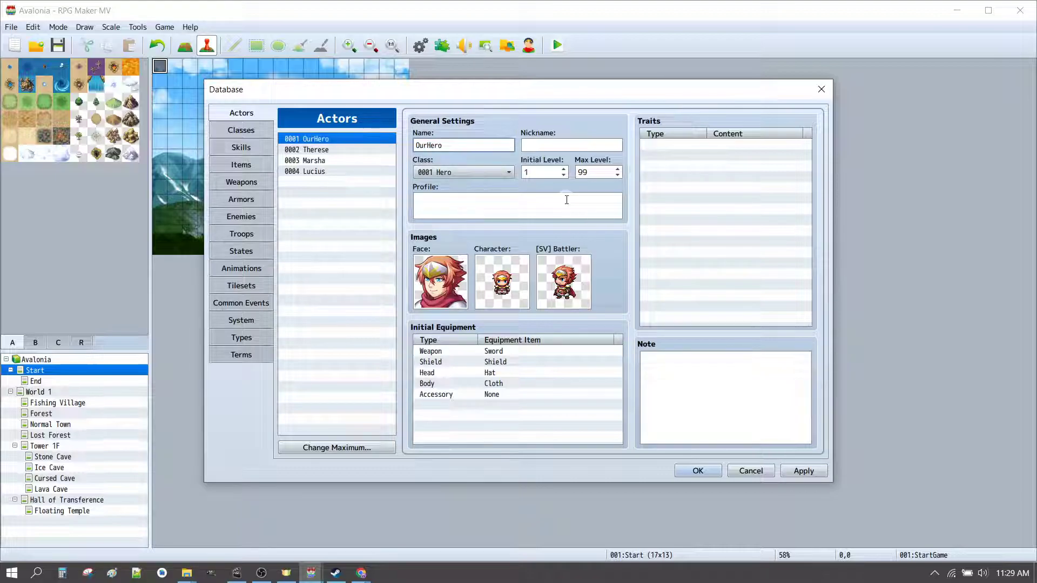
left_click(698, 471)
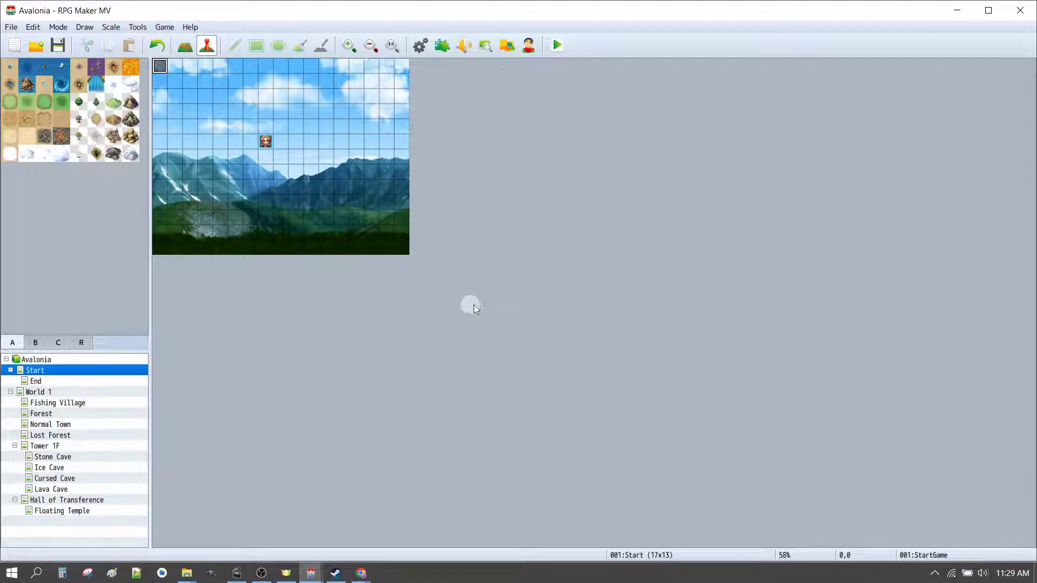
Insert Show Text '\n[1]'s story starts in the small town of Wayport.' before the Fishing Village transfer
double_click(158, 66)
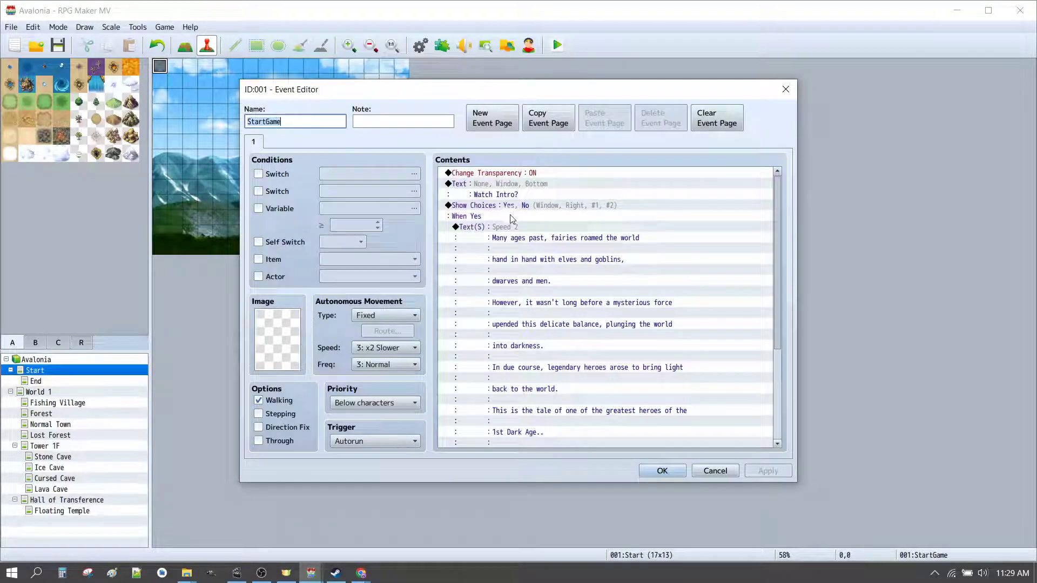
scroll(554, 205, "down", 5)
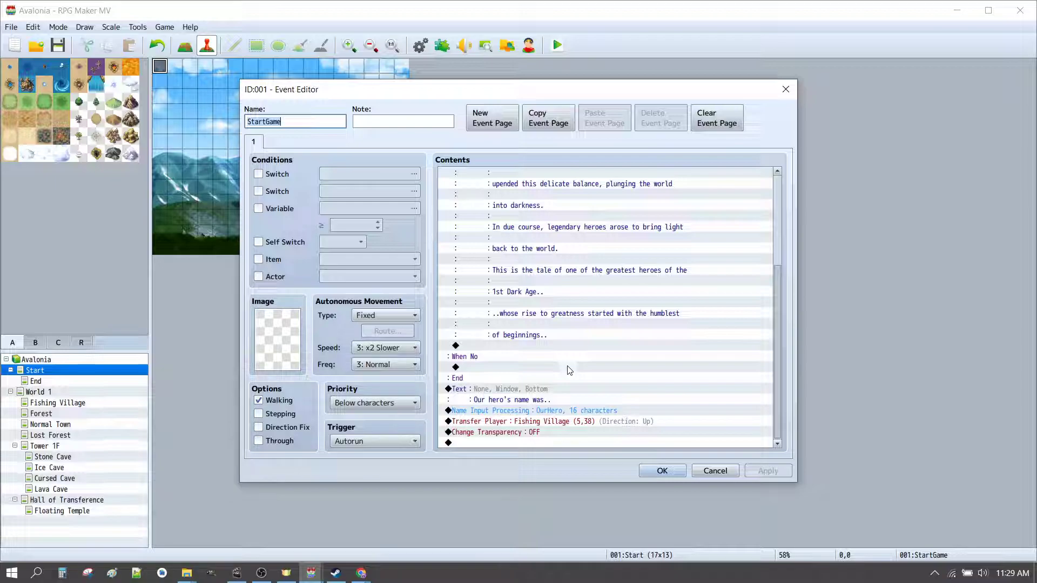
type("R")
left_click(532, 422)
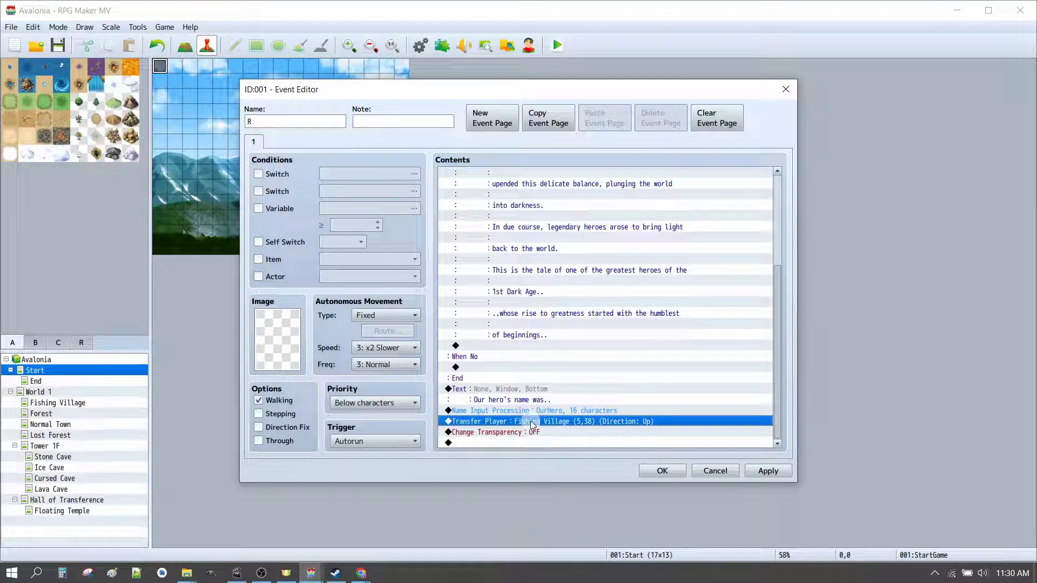
key("Insert")
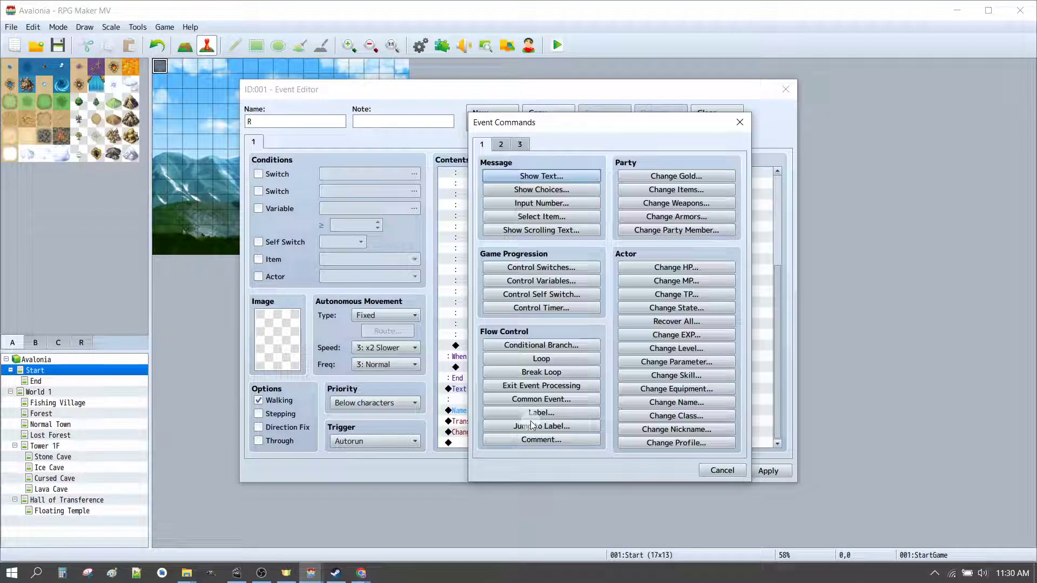
left_click(533, 176)
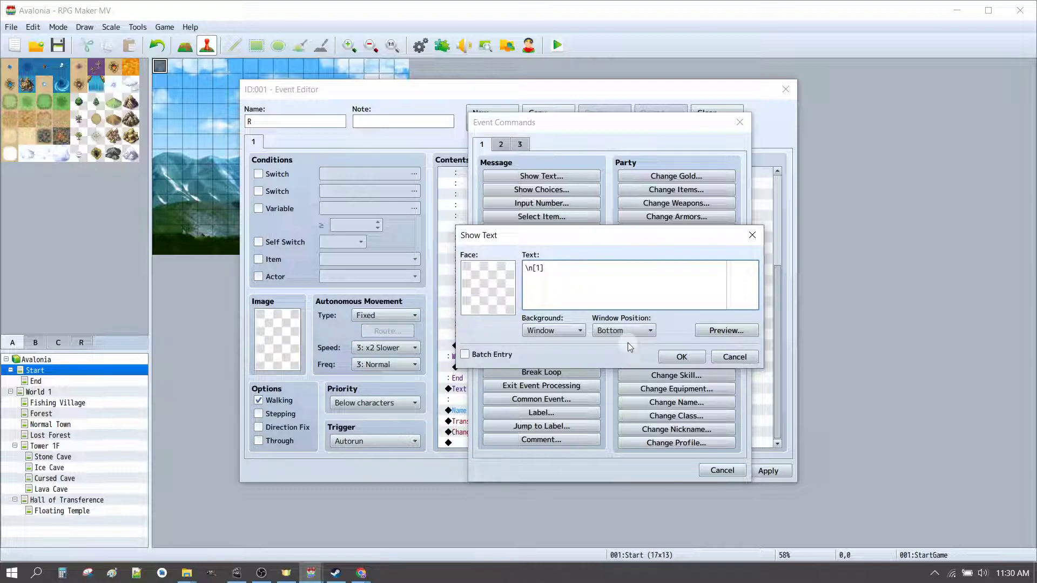
type("'")
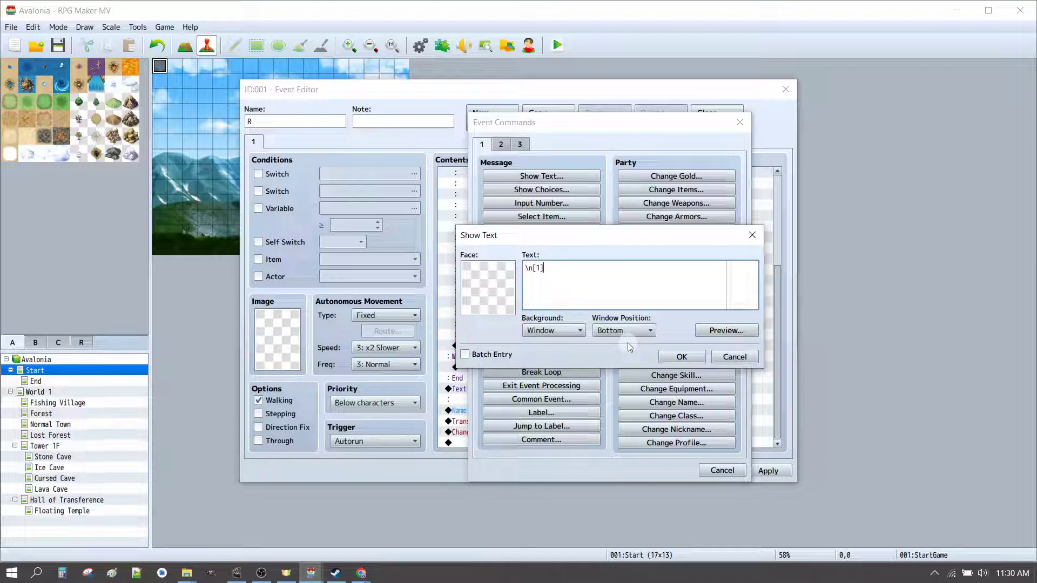
type("s story starts in the ")
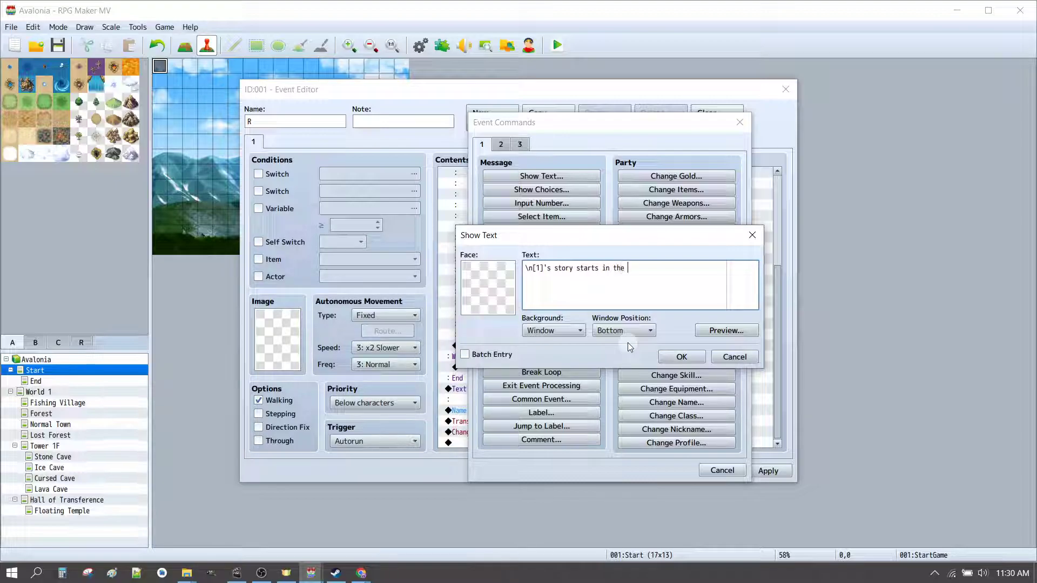
type("small town of Wayport.")
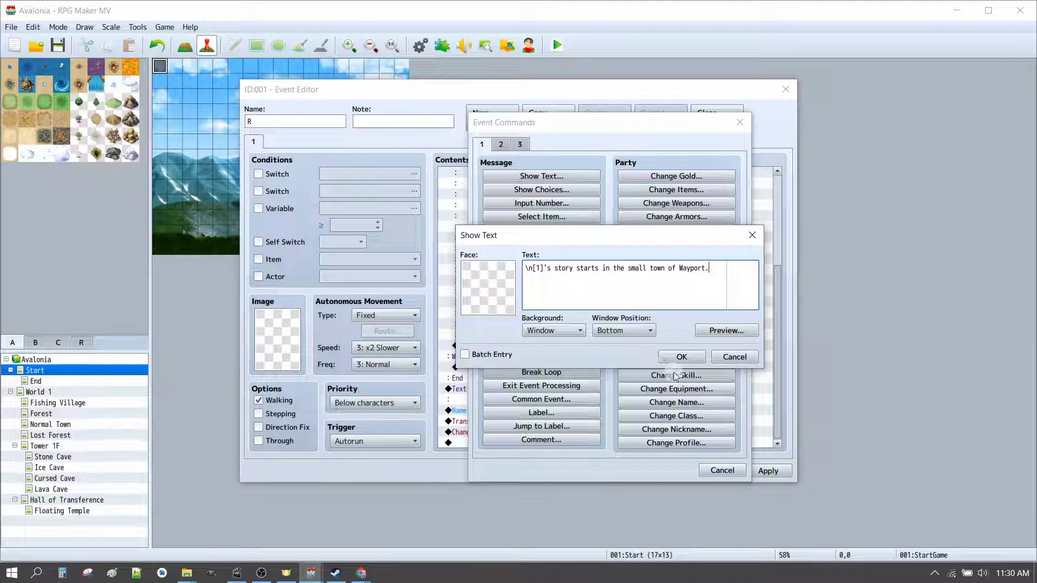
left_click(685, 358)
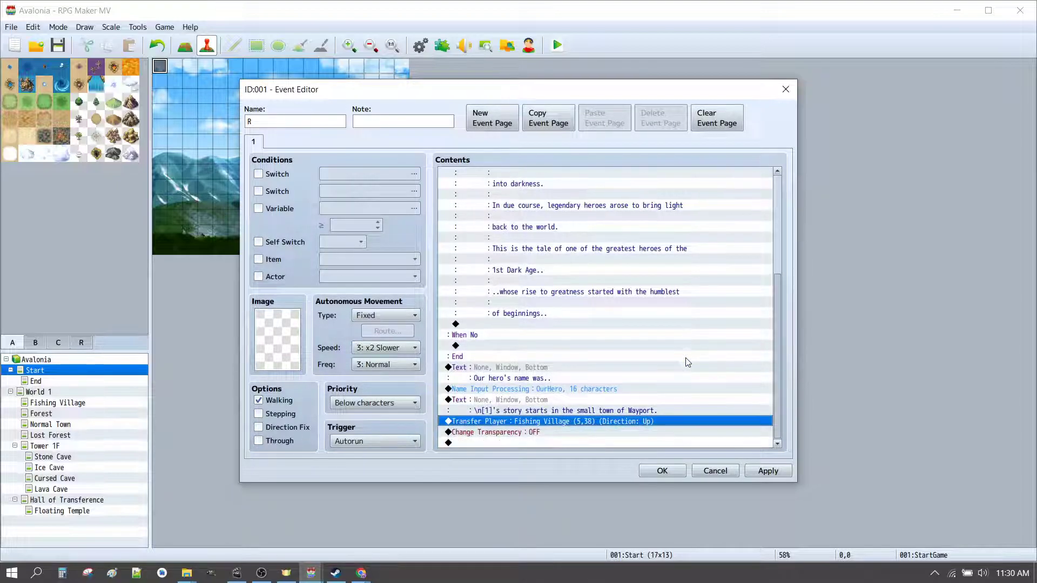
left_click(573, 408)
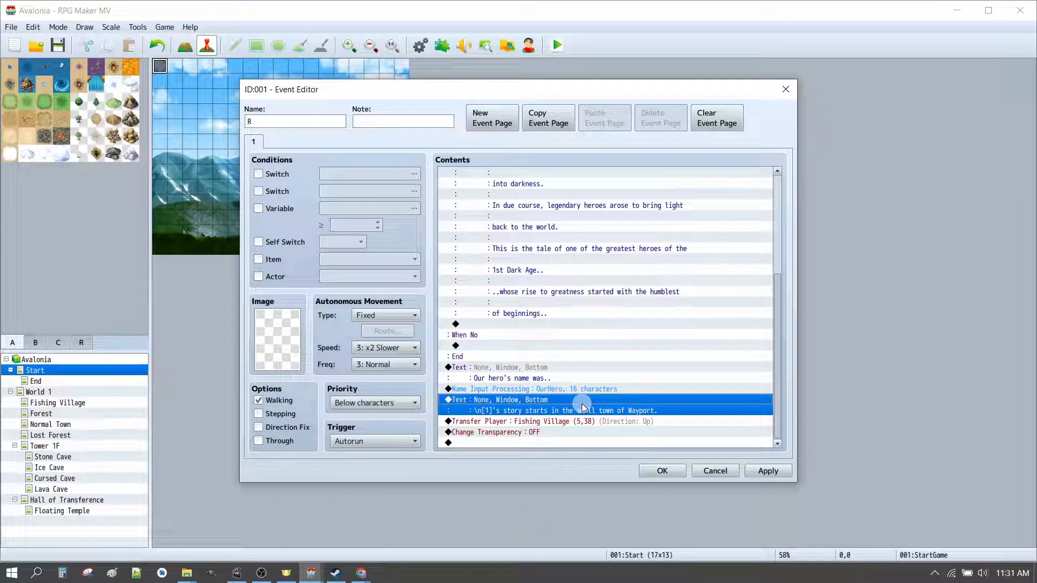
left_click(553, 412)
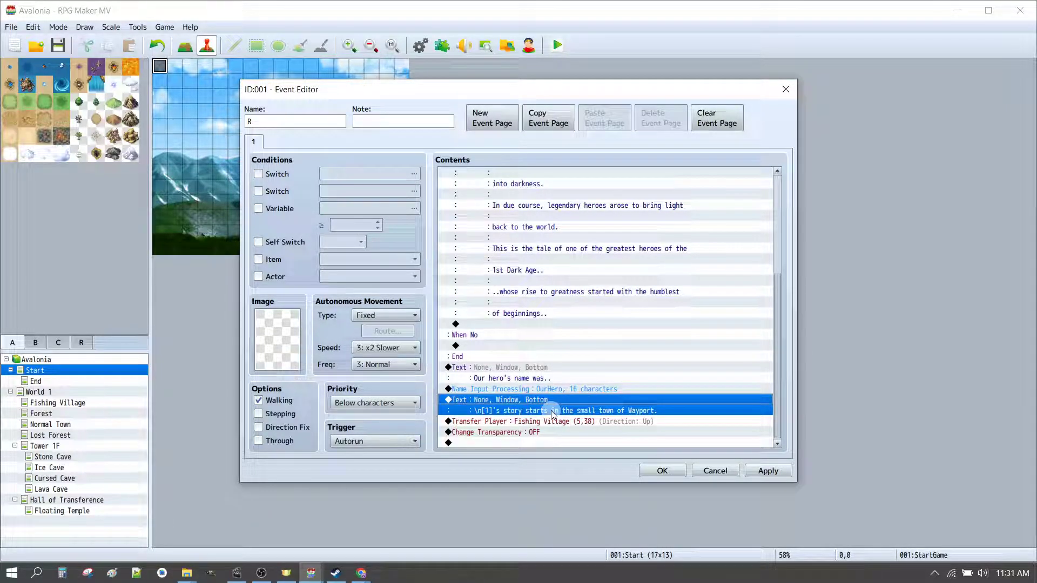
Insert a Show Choices with options Male and Female and Cancel set to Disallow
key("Insert")
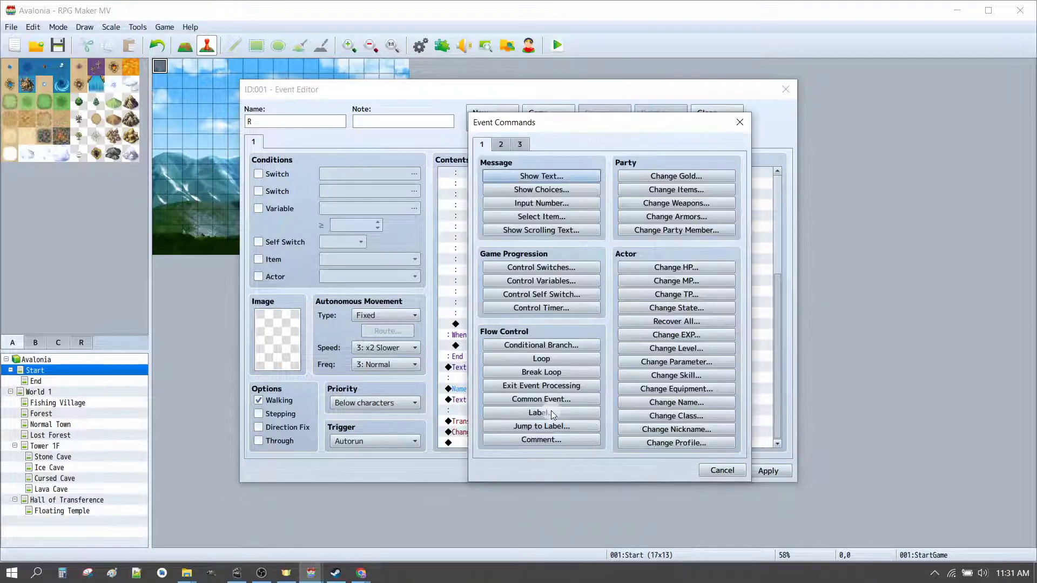
left_click(539, 178)
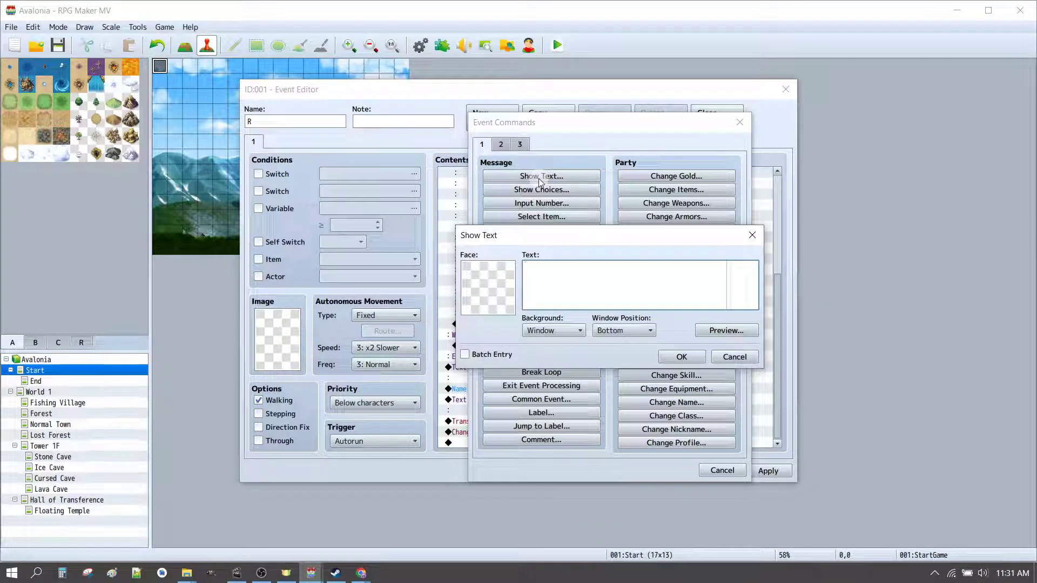
left_click(735, 357)
left_click(564, 191)
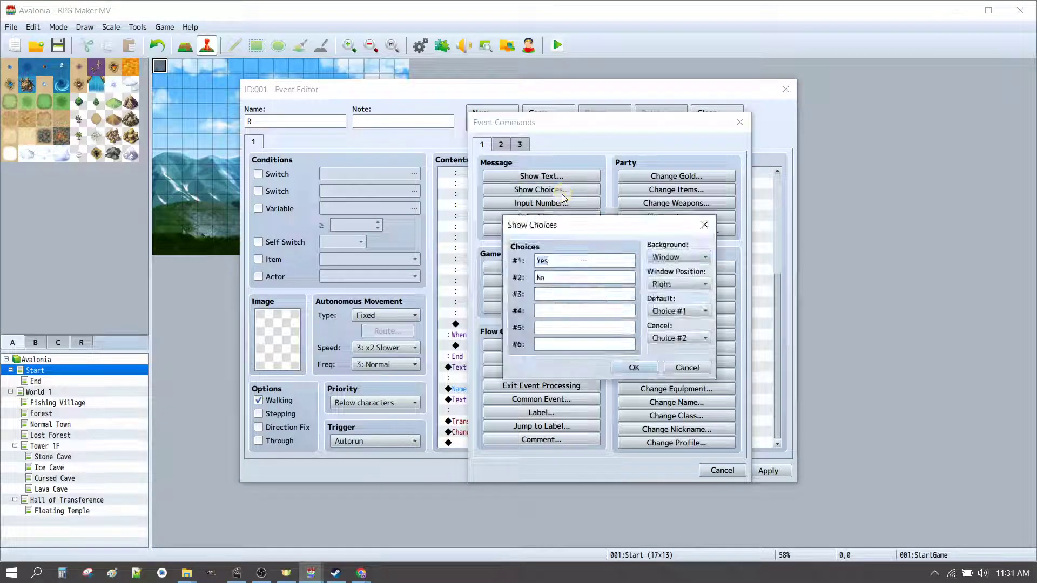
type("Male")
key("Tab")
key("BackSpace")
key("BackSpace")
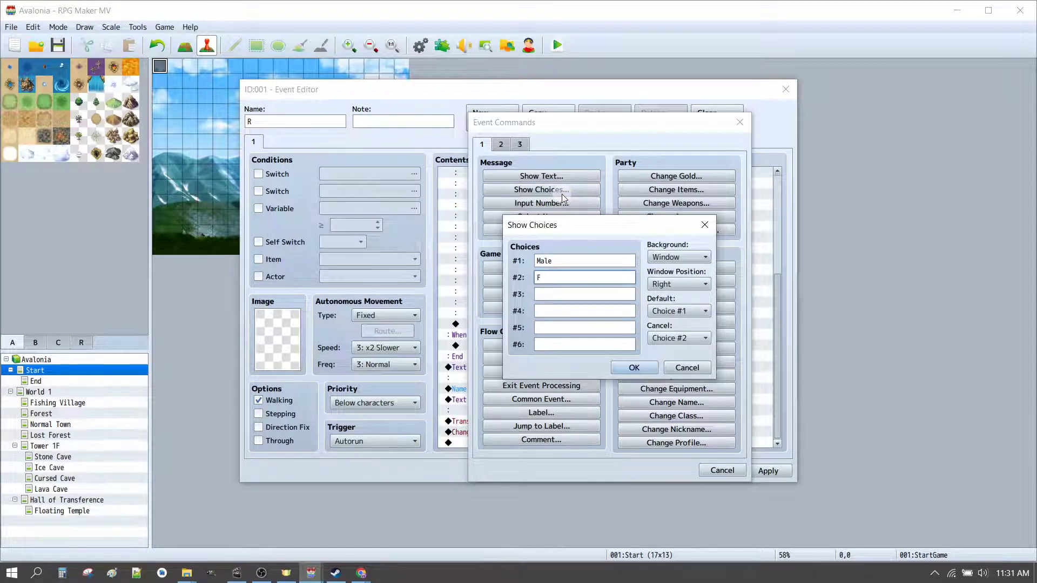
type("Female")
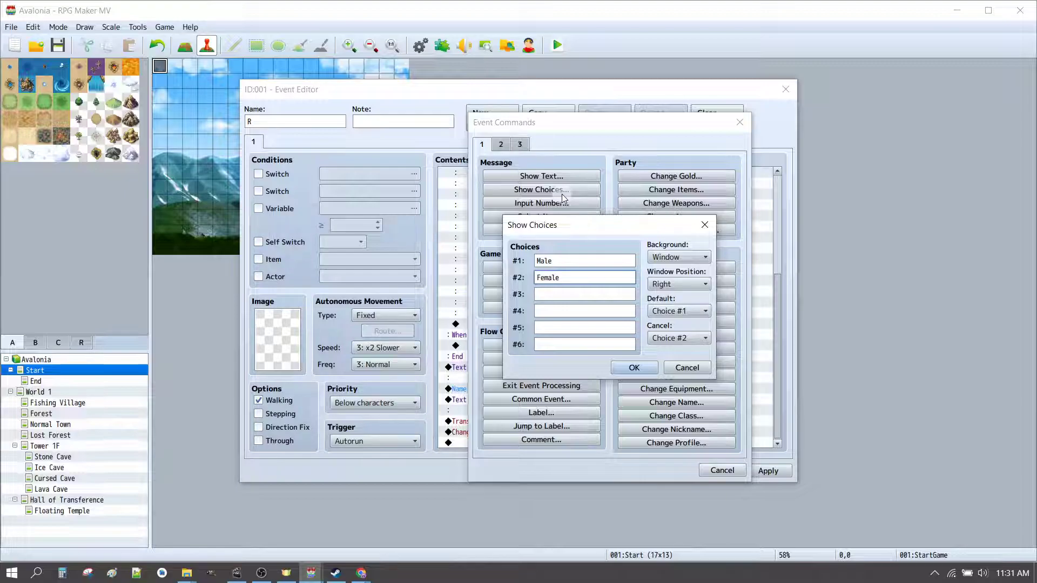
left_click(666, 346)
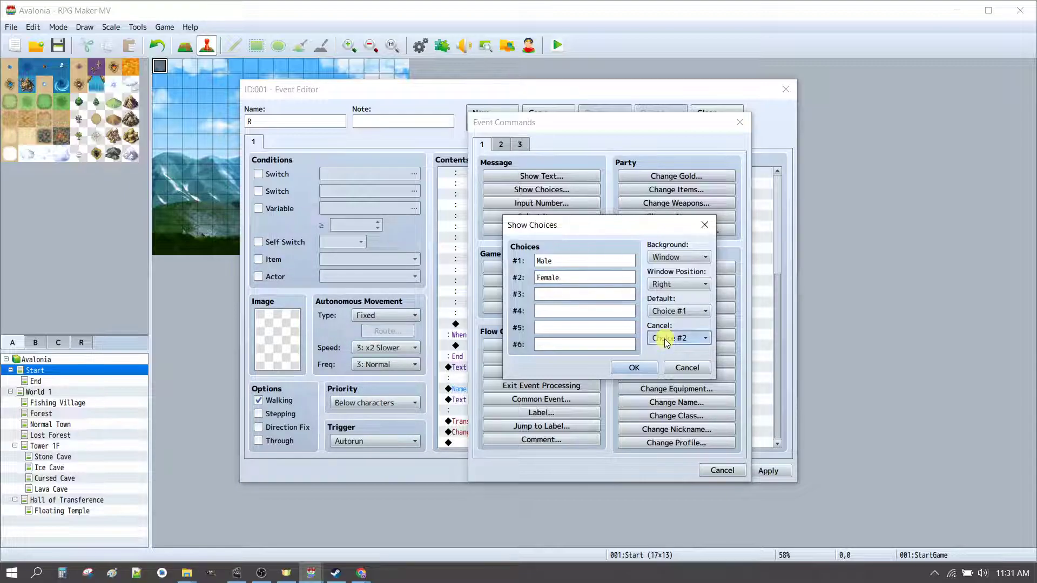
left_click(663, 365)
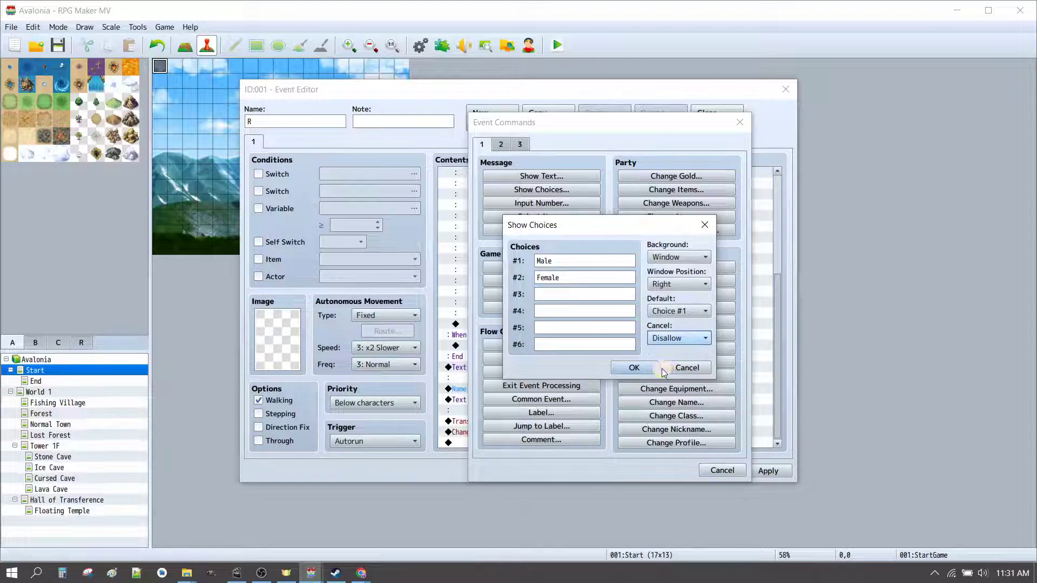
left_click(634, 367)
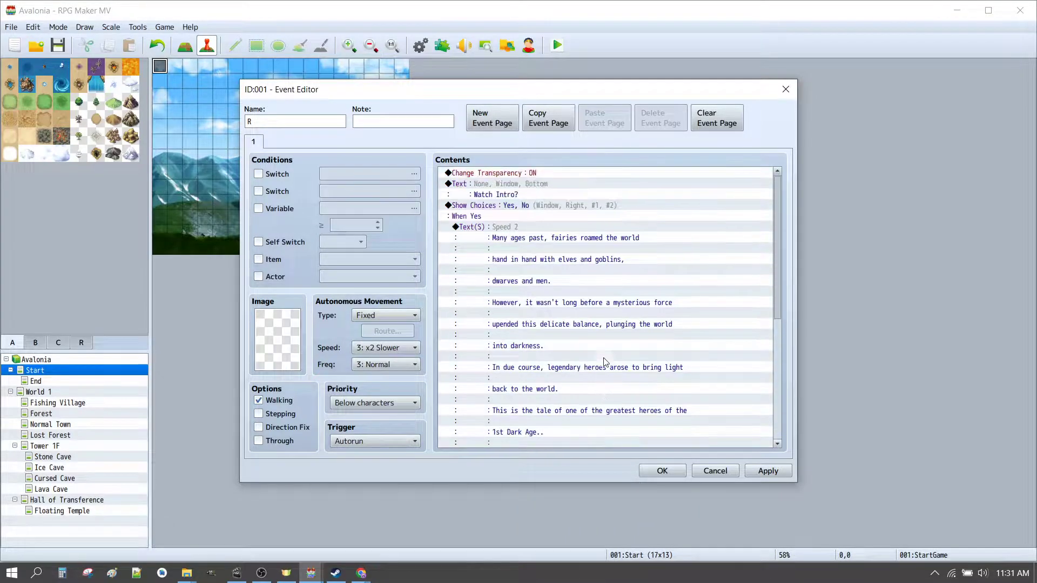
Copy the 'Our hero's name was..' message and paste it above the Male/Female choice
scroll(600, 364, "down", 7)
left_click(598, 367)
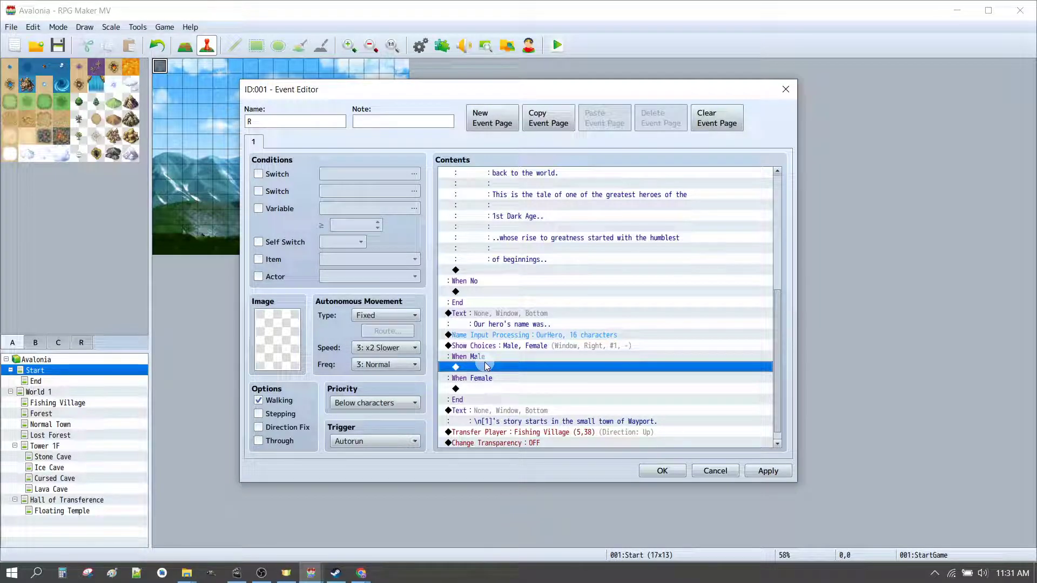
left_click(491, 313)
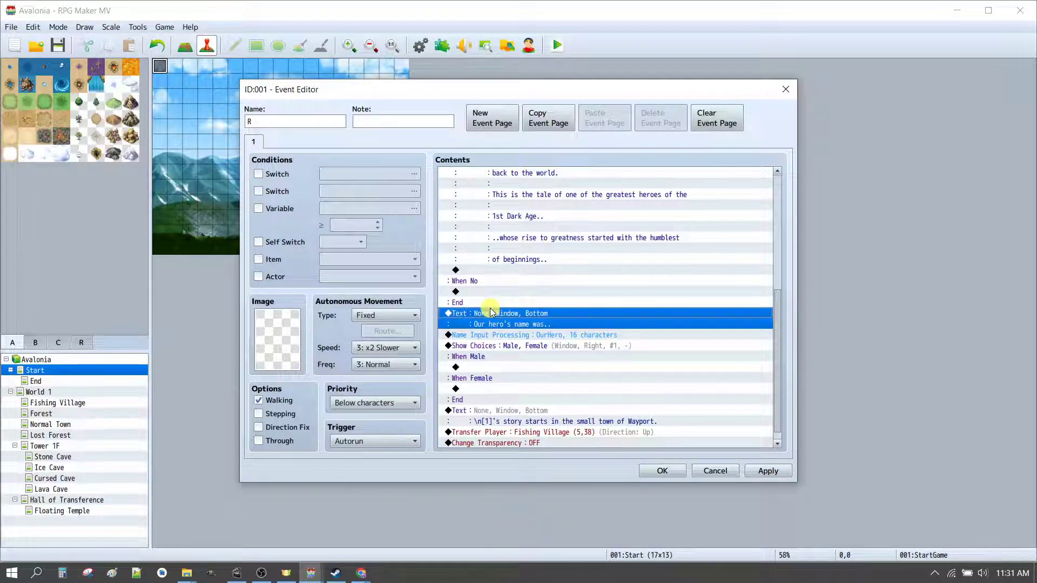
key("ctrl+c")
left_click(494, 346)
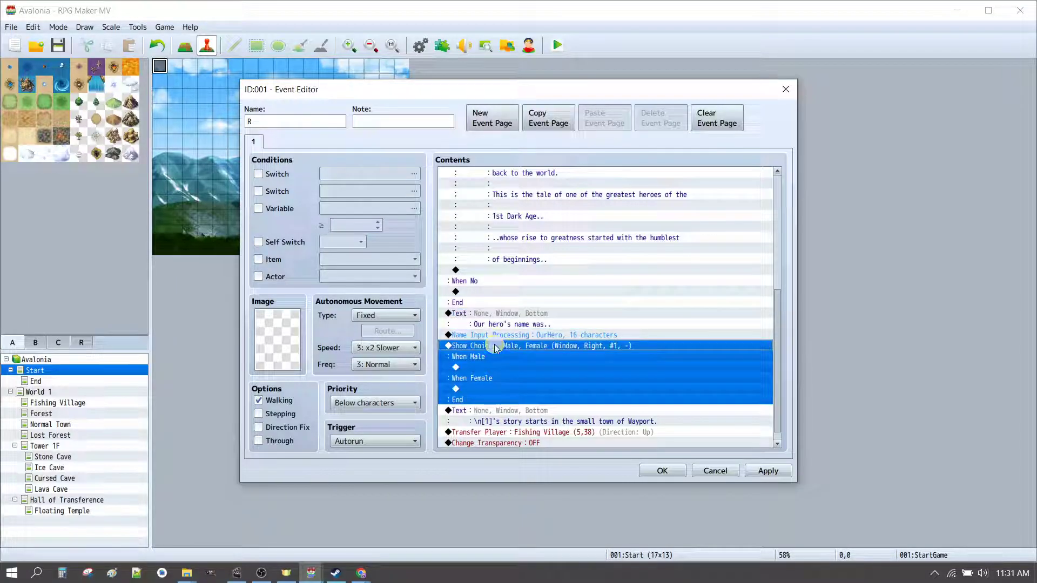
key("ctrl+v")
Edit the pasted message to read '\n[1] was..'
left_click(507, 347)
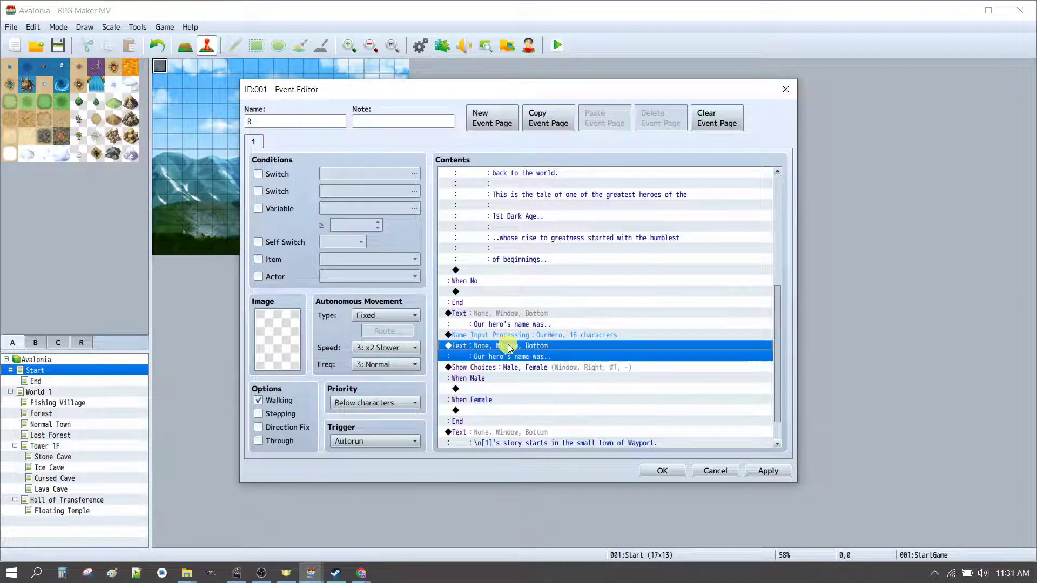
double_click(559, 355)
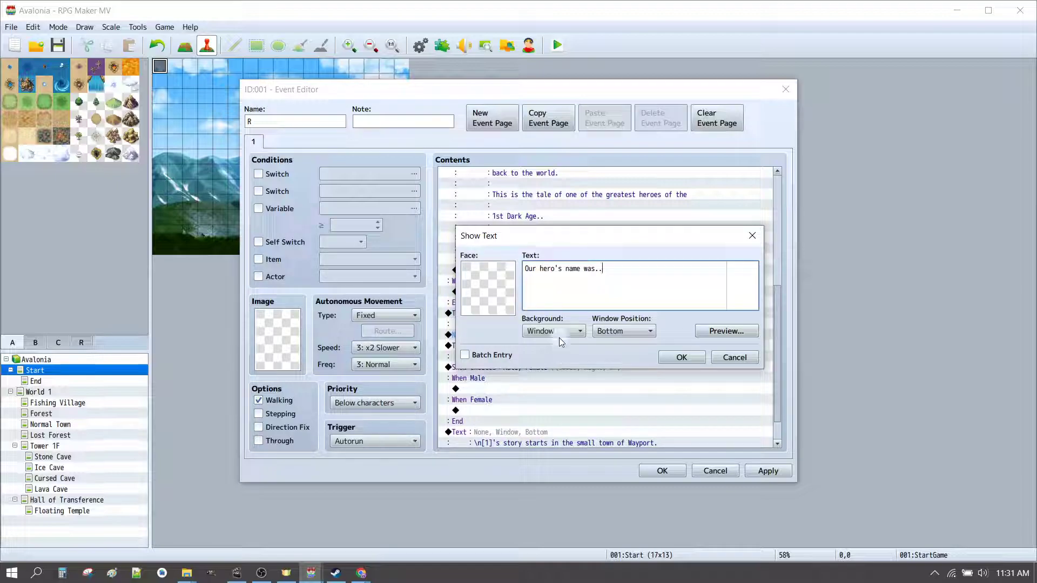
left_click_drag(555, 269, 494, 260)
key("BackSpace")
type("\\n[1]")
key("shift+Right")
key("shift+Right")
key("shift+Right")
key("BackSpace")
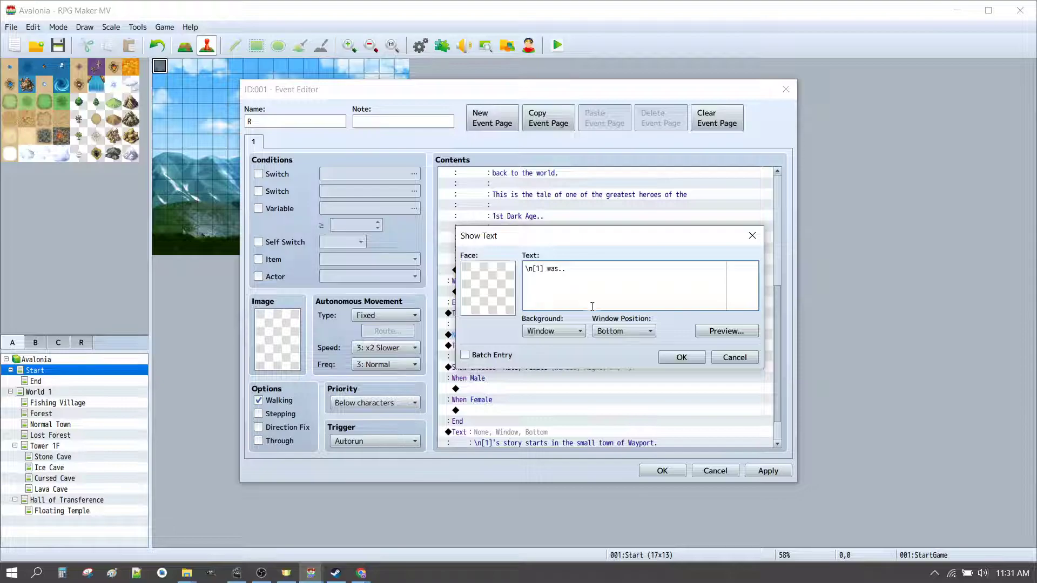
left_click(681, 359)
scroll(531, 361, "down", 1)
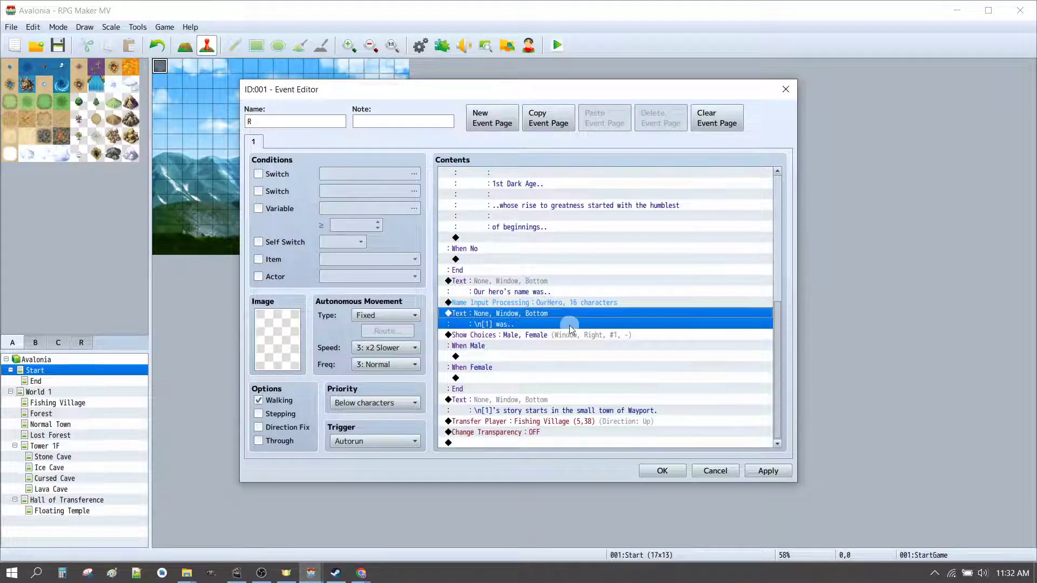
left_click(507, 356)
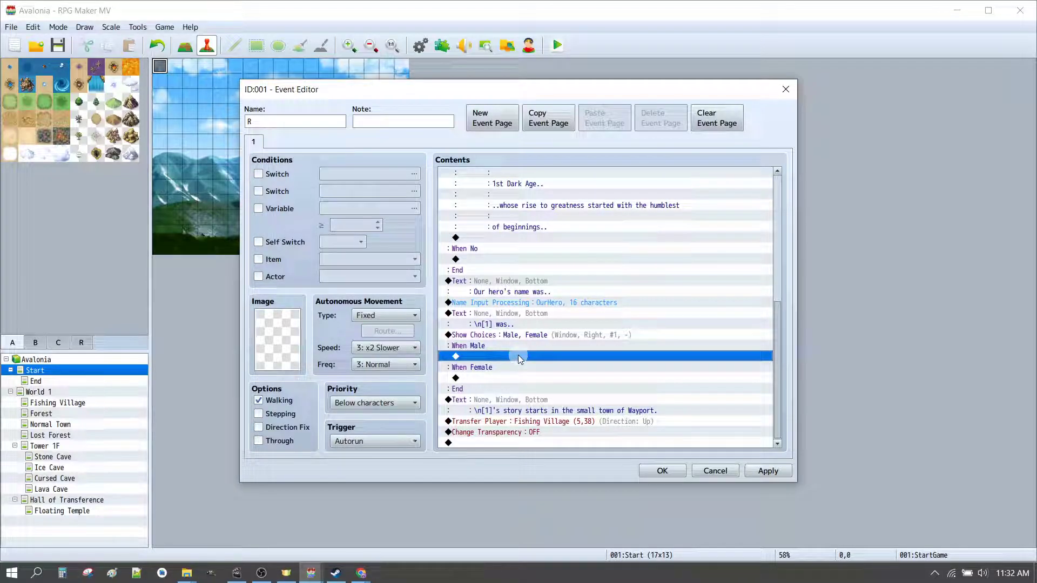
Add a Change Actor Images command under When Male
double_click(517, 355)
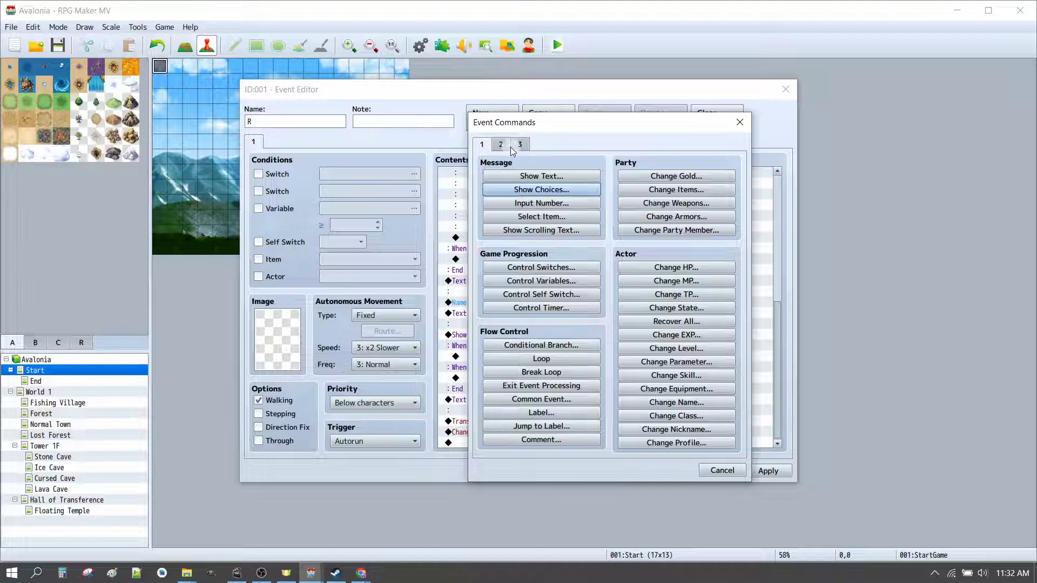
left_click(520, 144)
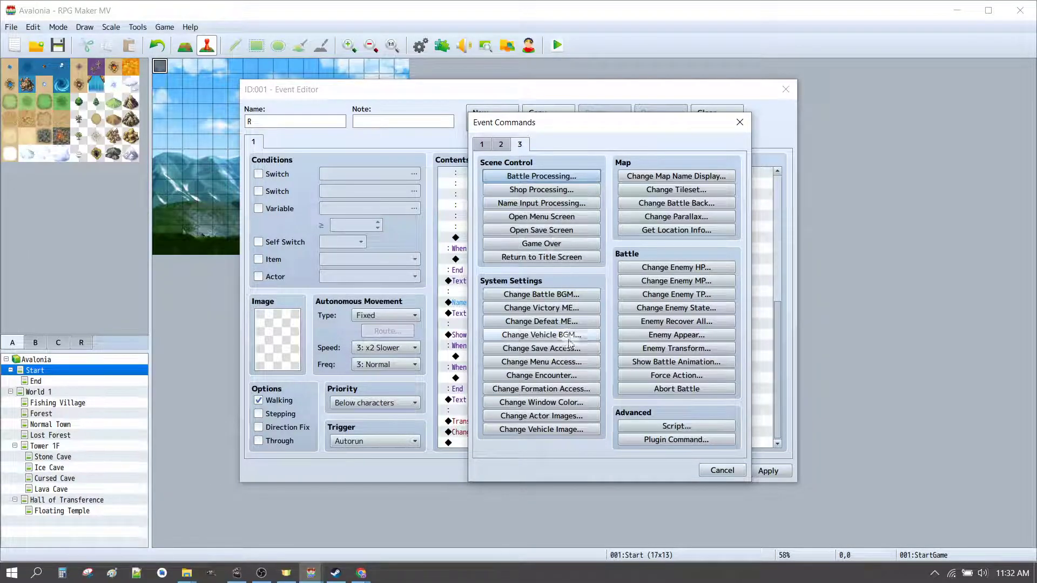
left_click(501, 144)
left_click(520, 145)
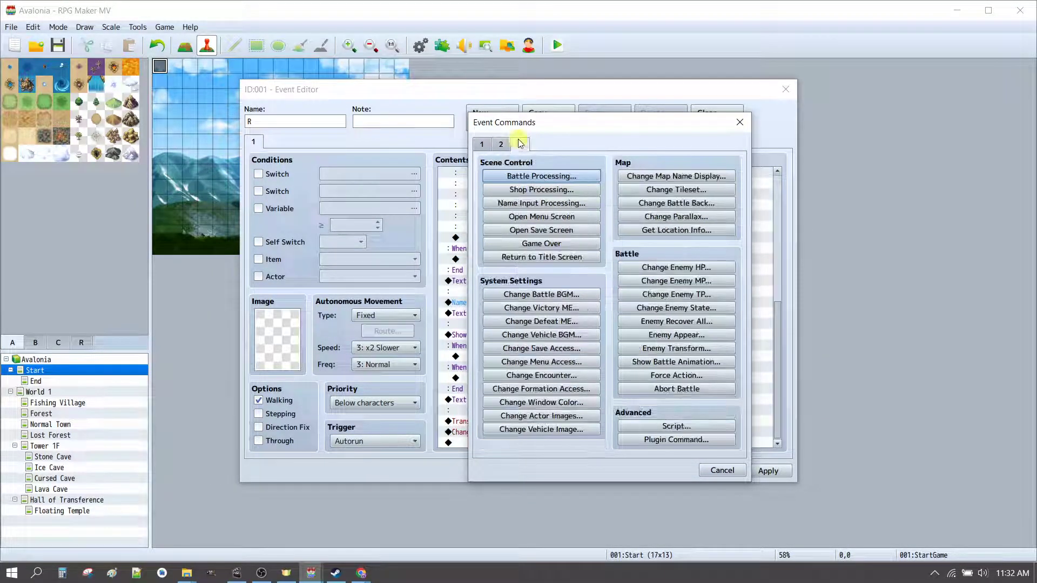
left_click(526, 416)
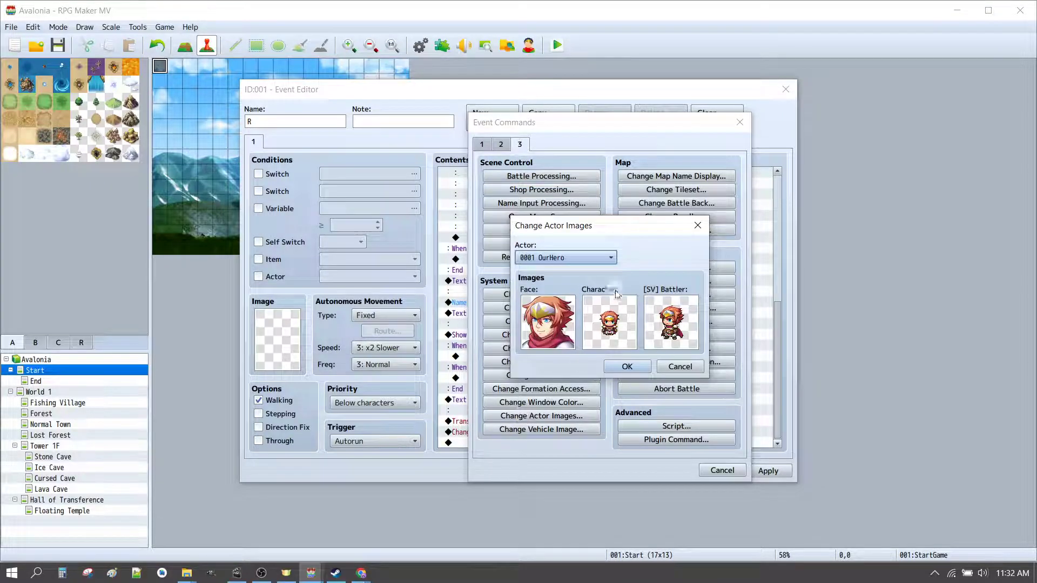
double_click(542, 323)
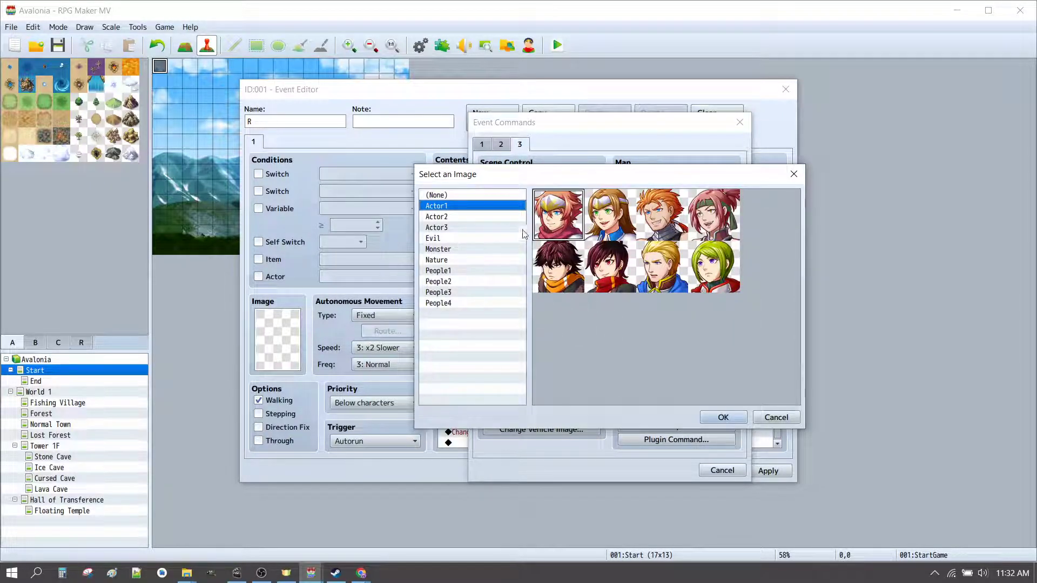
left_click(771, 417)
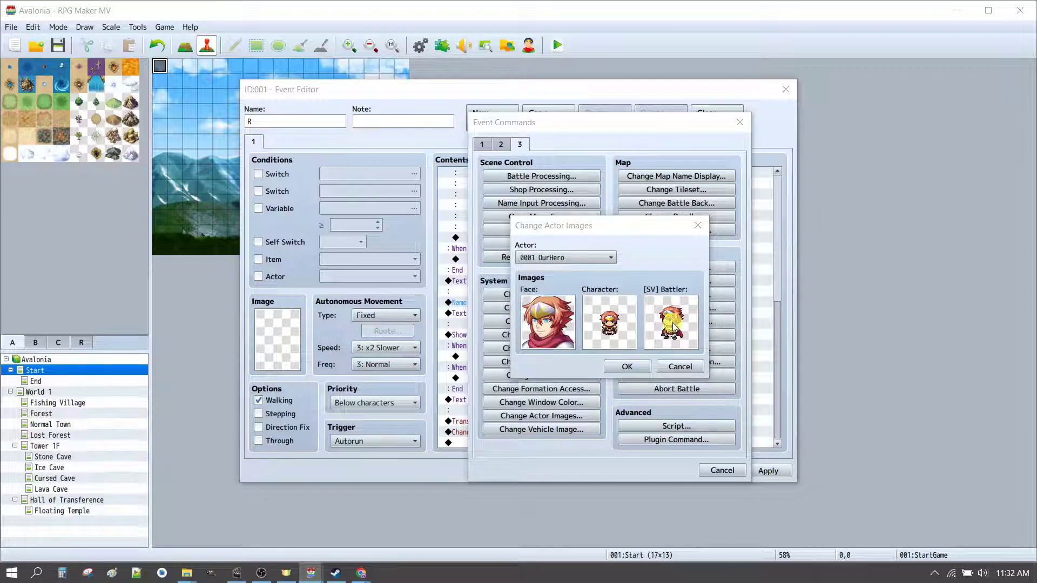
Set the SV battler to the blond Actor2_1 sheet after comparing Actor2 battlers
double_click(673, 326)
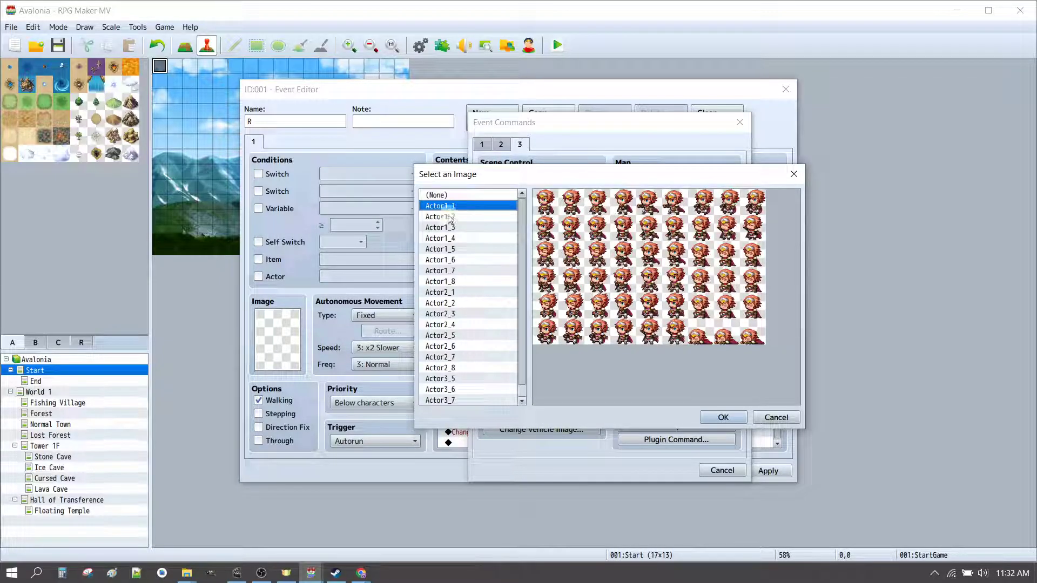
left_click(452, 249)
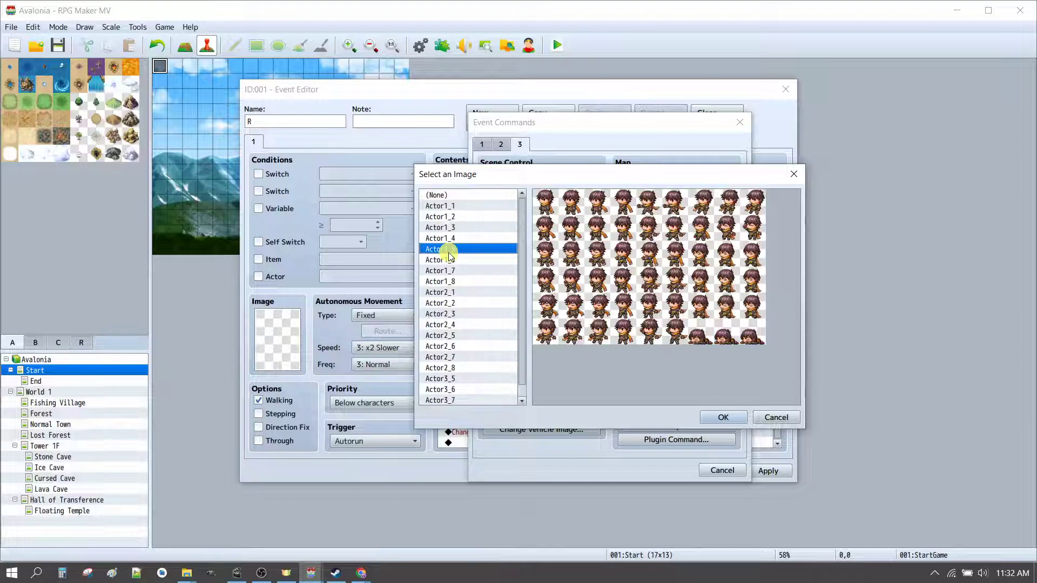
scroll(469, 263, "down", 1)
left_click(455, 293)
left_click(455, 303)
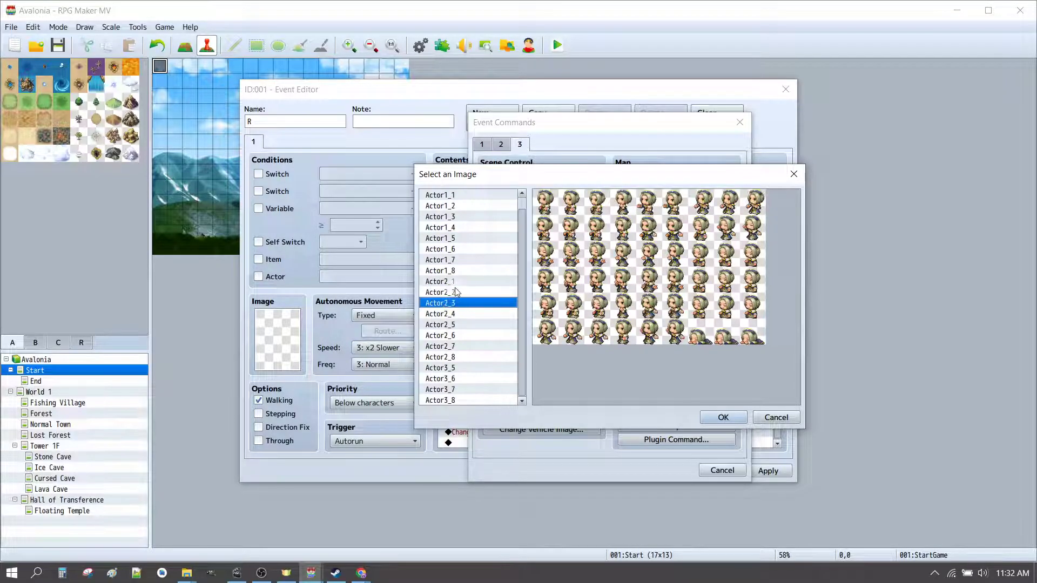
left_click(457, 292)
left_click(455, 281)
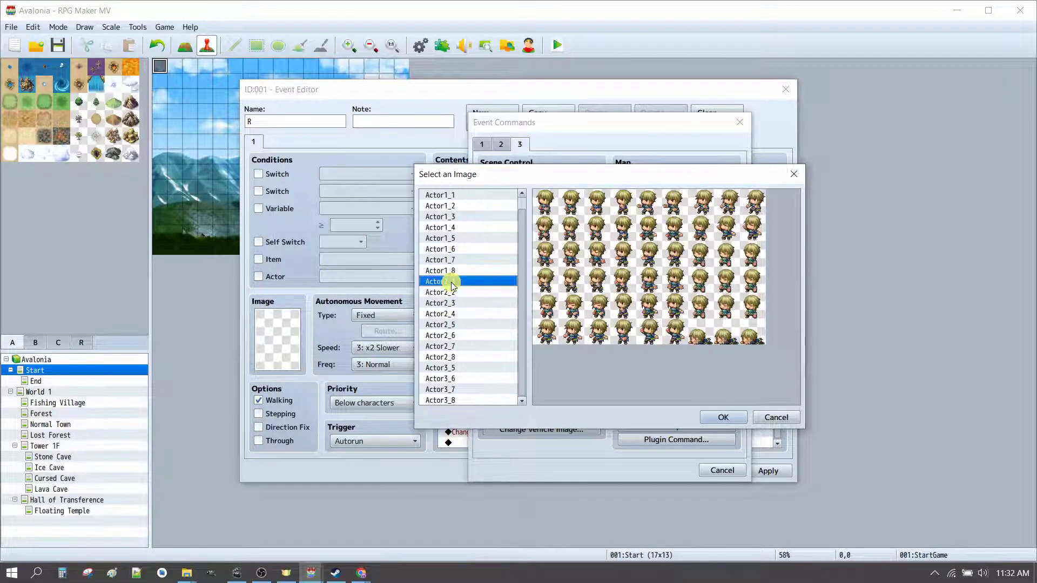
left_click(456, 293)
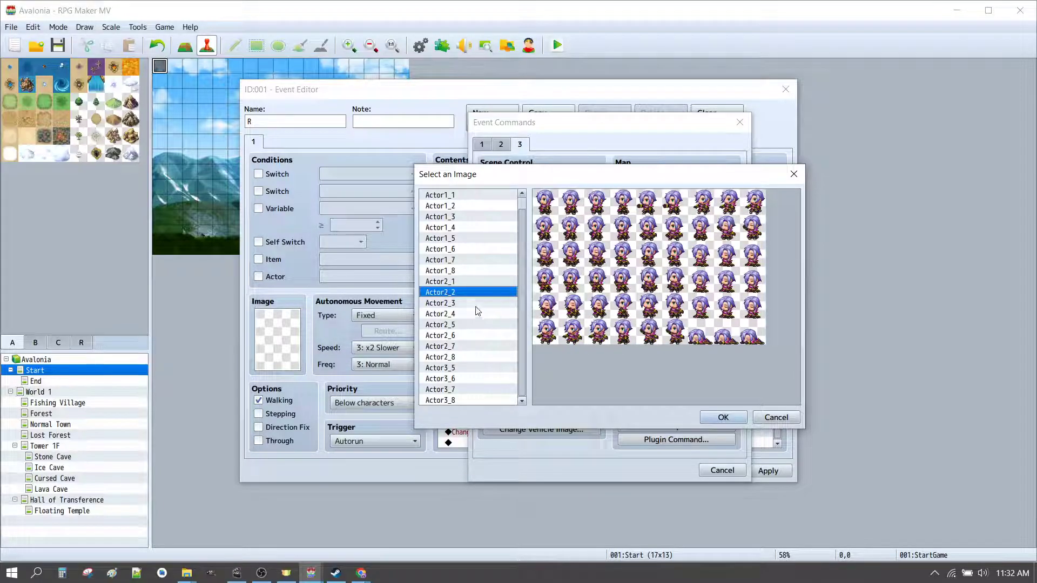
left_click(451, 282)
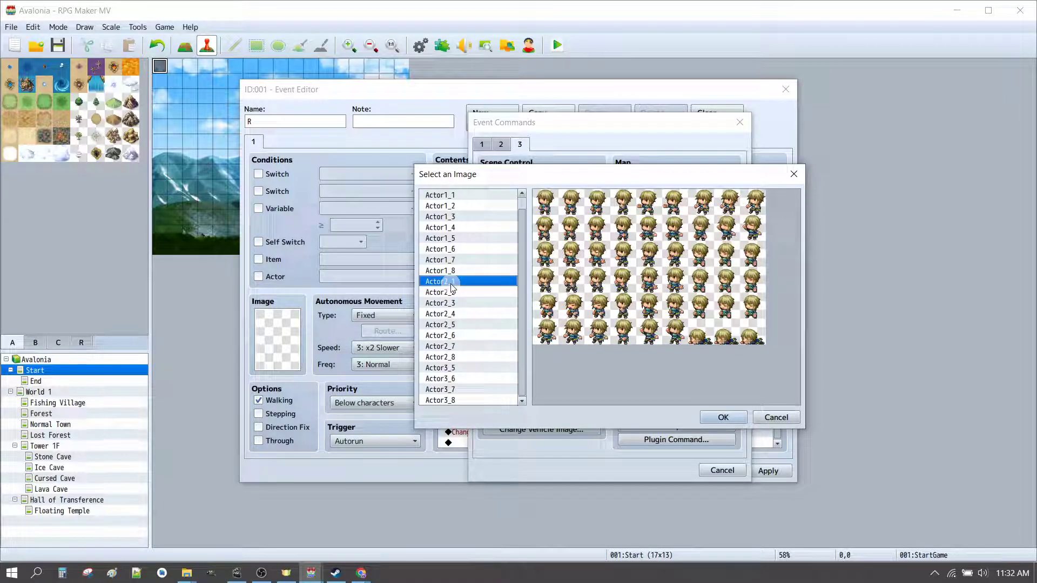
left_click(724, 415)
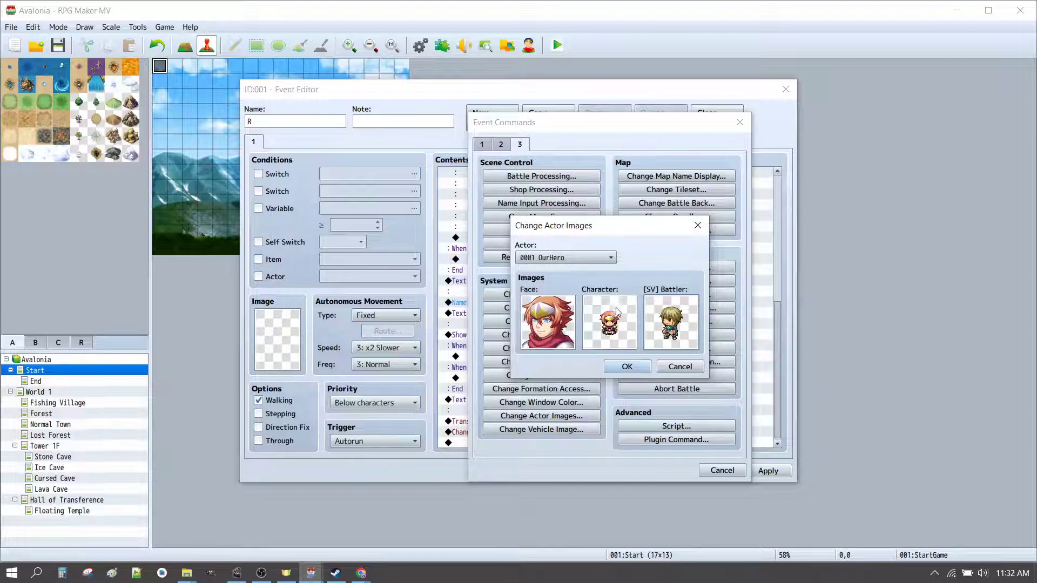
Set the face and walking character to the blond Actor2 index 0 images
double_click(560, 323)
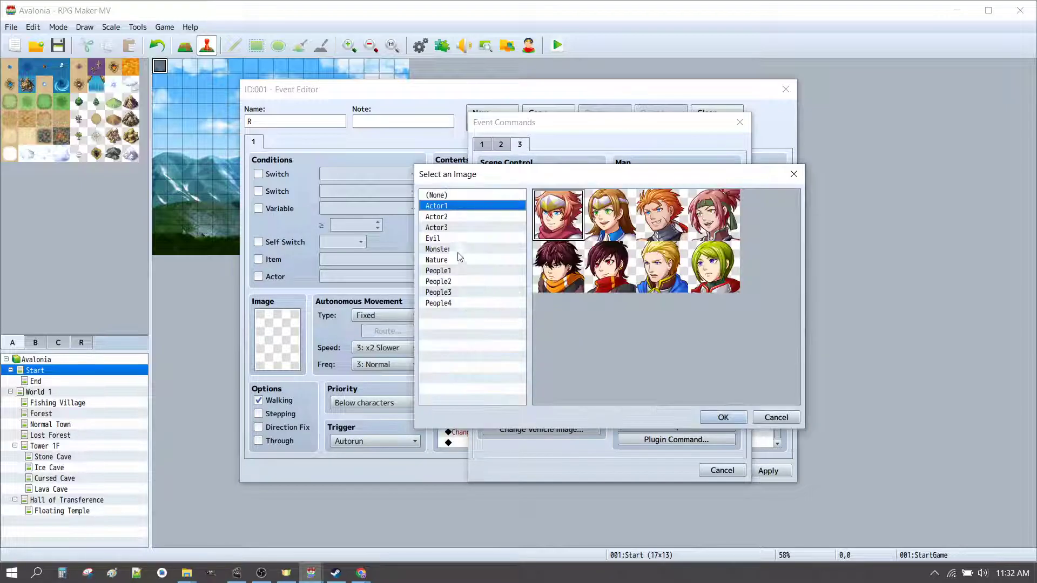
left_click(449, 216)
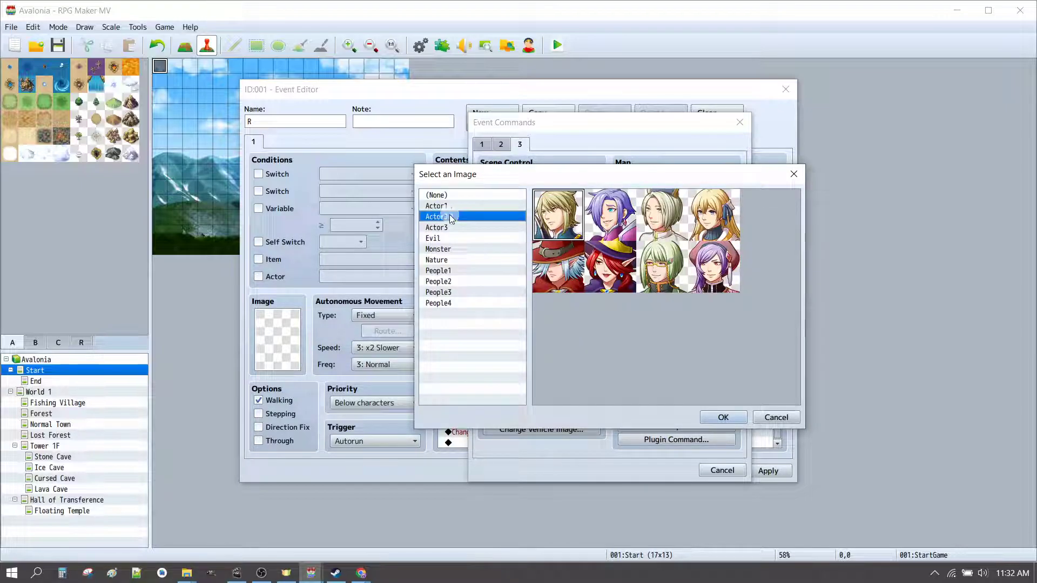
left_click(724, 417)
double_click(599, 316)
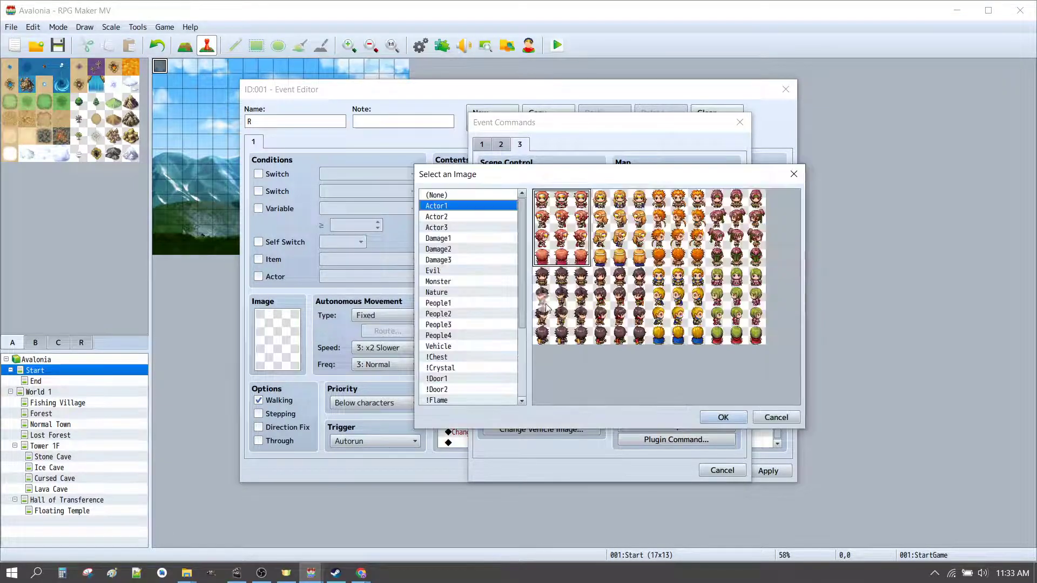
left_click(436, 217)
left_click(561, 220)
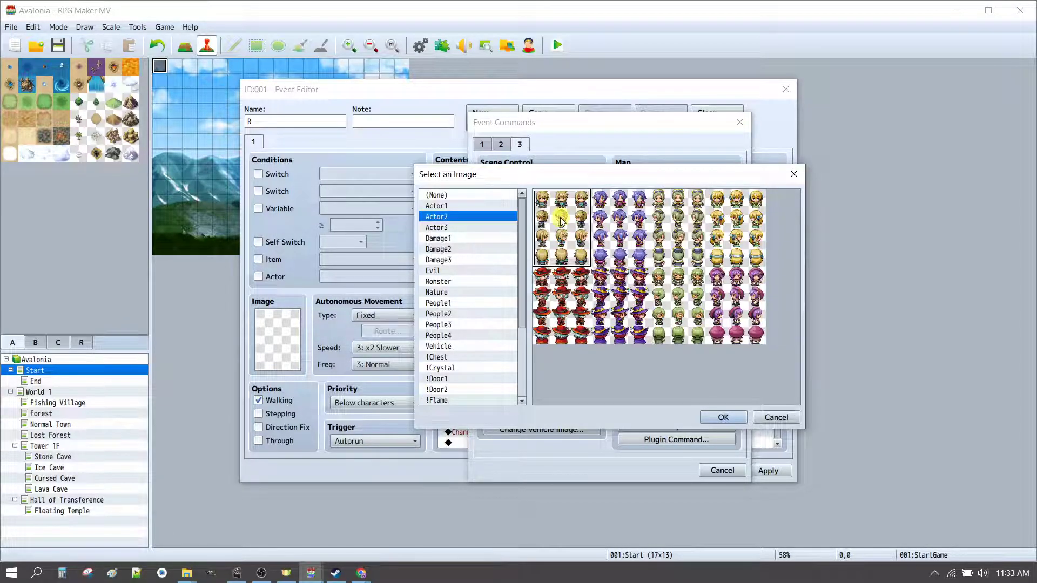
left_click(722, 418)
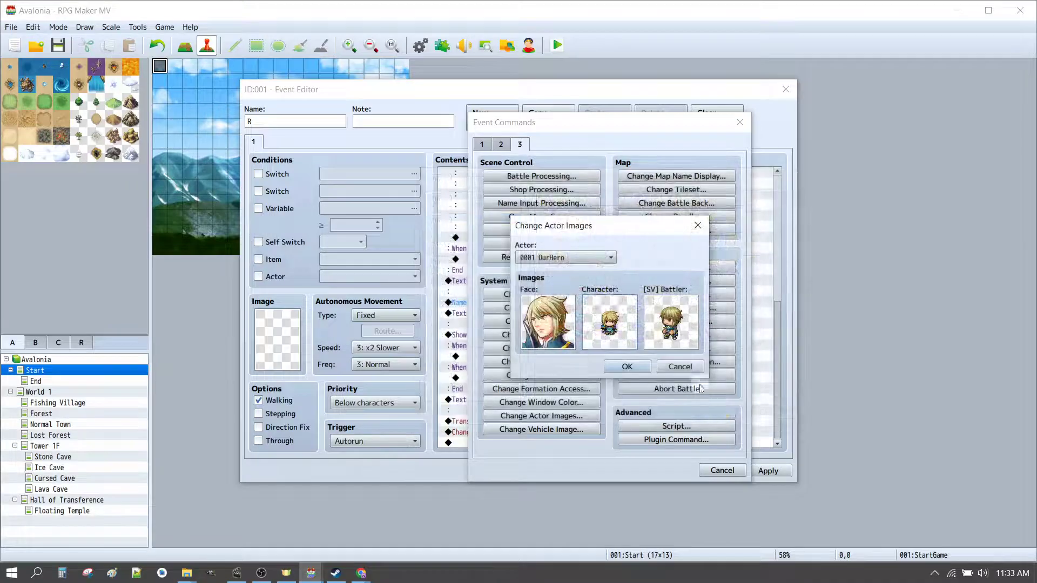
Copy the Male Change Actor Images command under When Female and open the copy
left_click(634, 371)
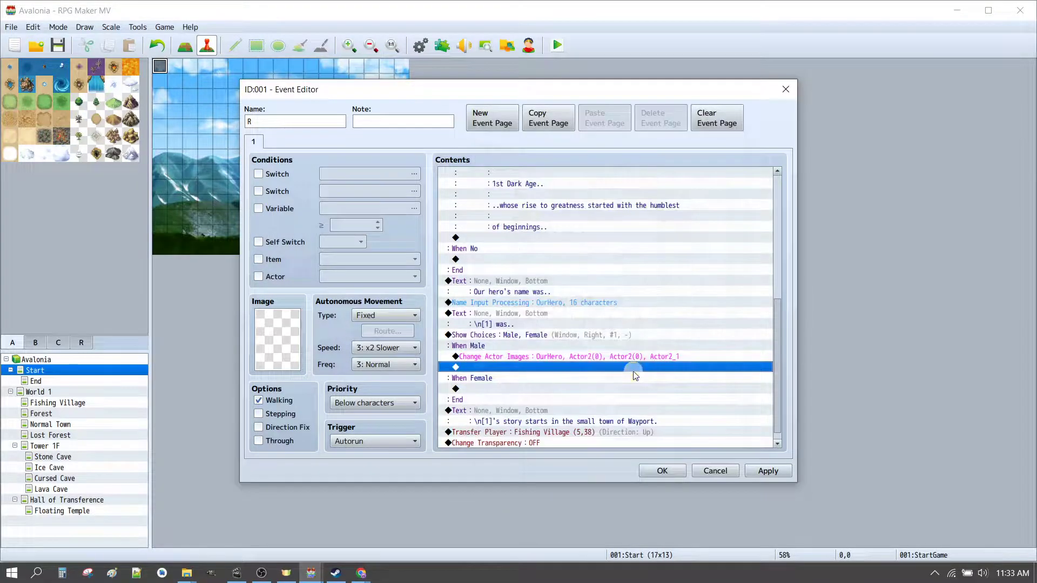
left_click(494, 387)
left_click(509, 357)
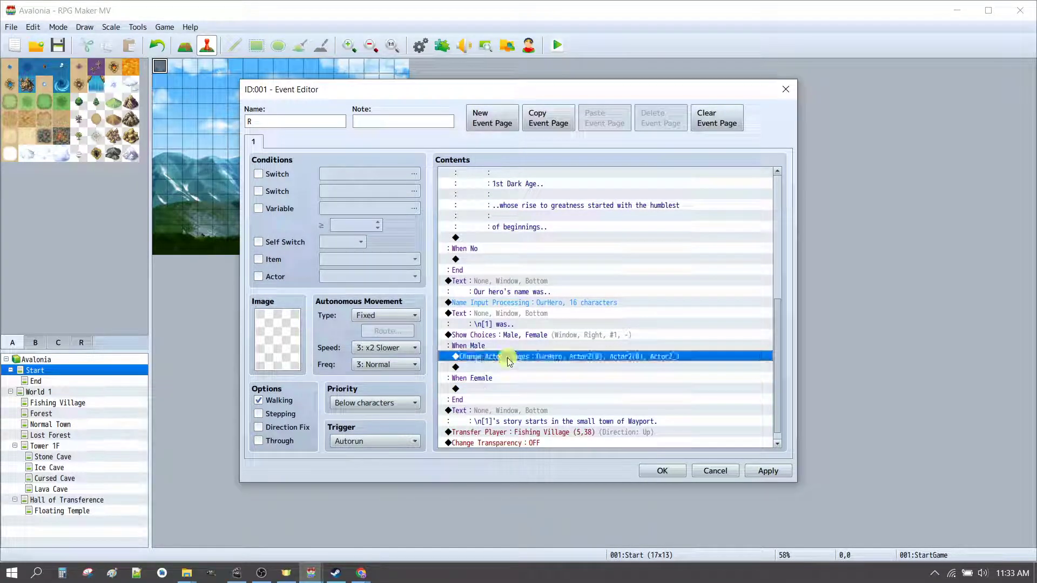
key("ctrl+c")
left_click(511, 388)
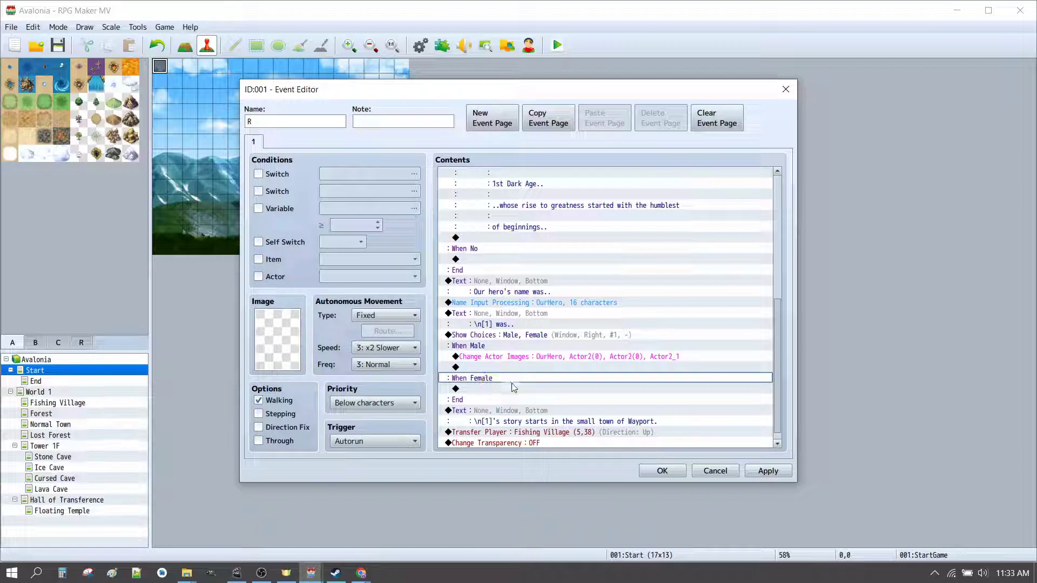
key("ctrl+v")
double_click(504, 399)
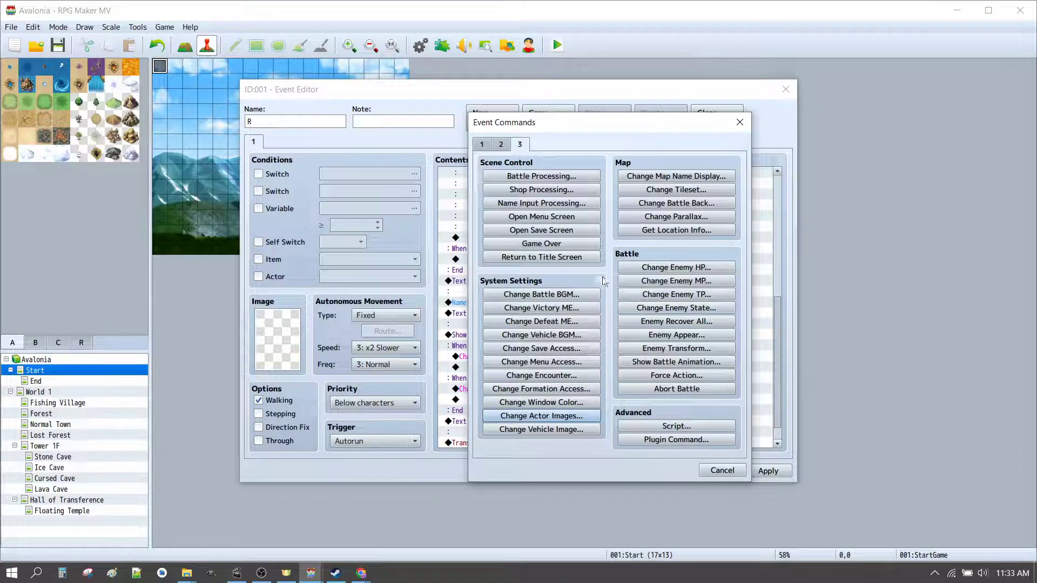
key("Escape")
double_click(575, 386)
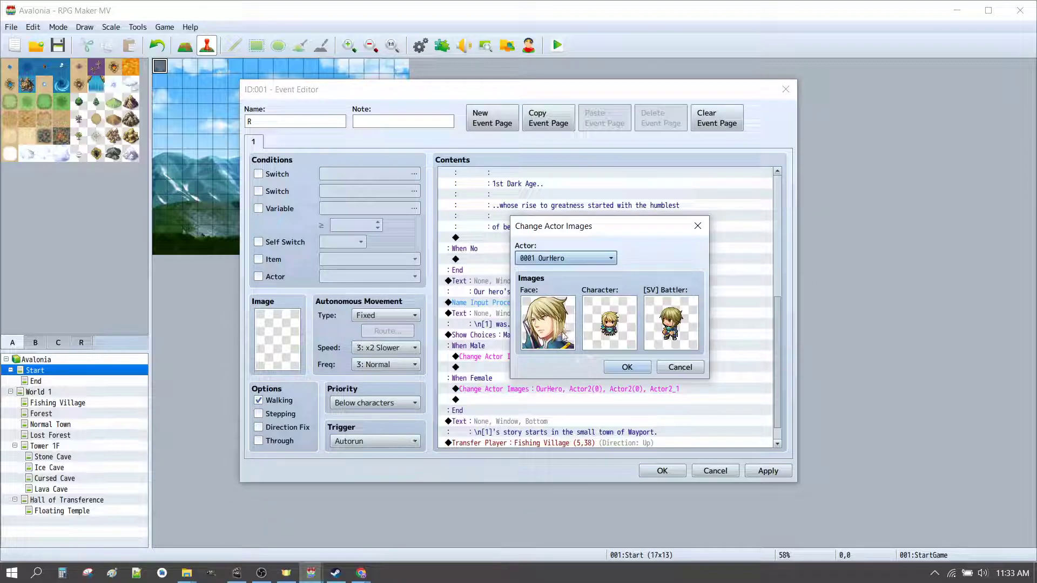
Switch the copy to the Actor2_2 battler and purple-haired Actor2(1) character and face
double_click(609, 323)
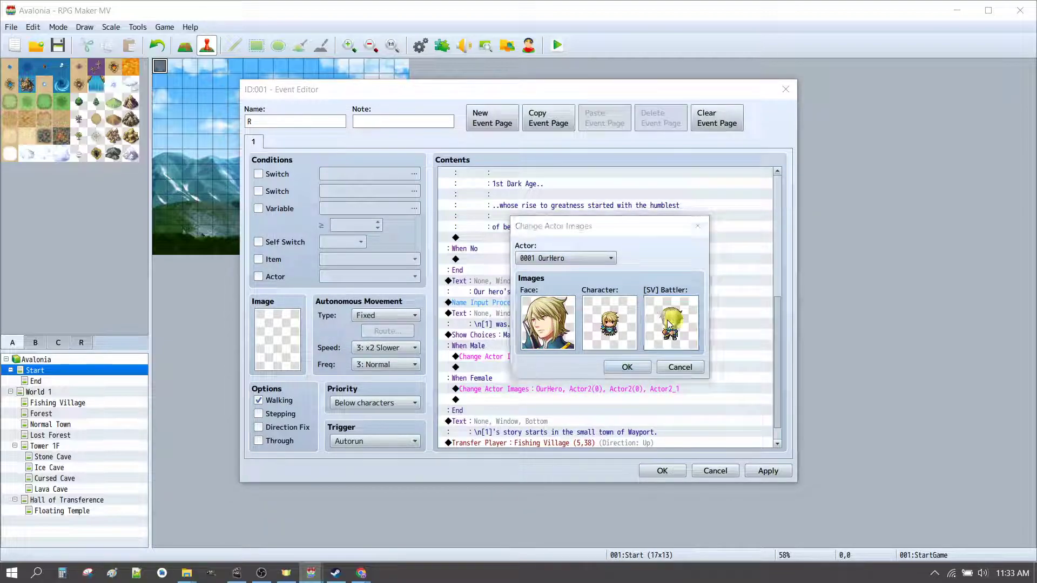
left_click(467, 307)
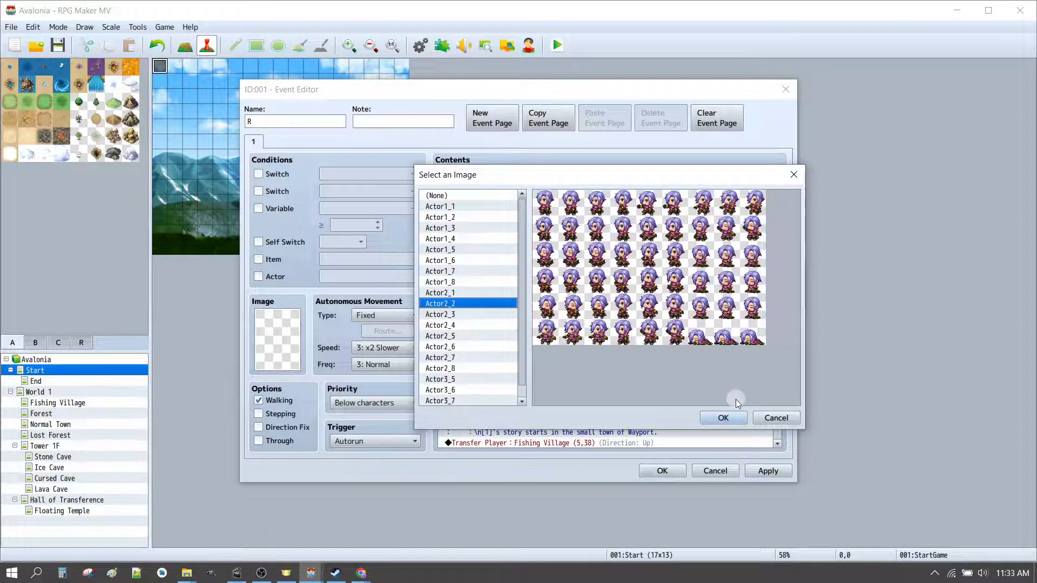
left_click(724, 418)
double_click(597, 318)
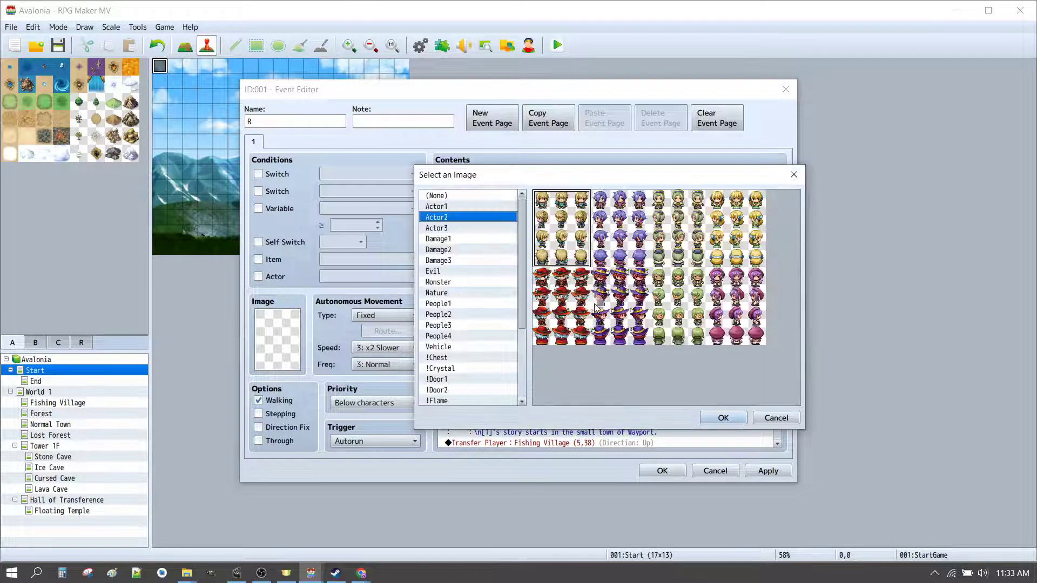
left_click(600, 227)
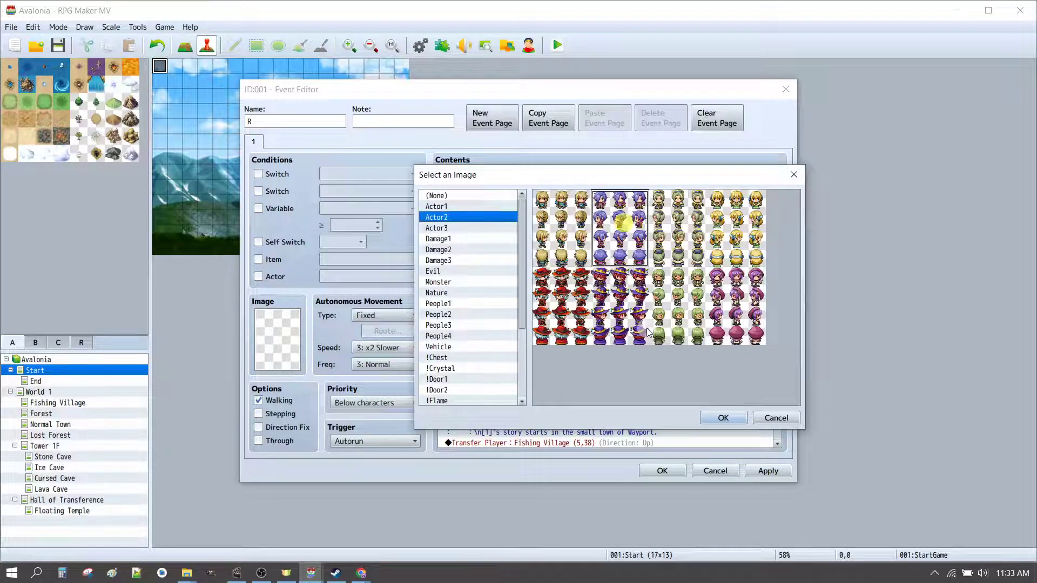
left_click(724, 418)
double_click(550, 321)
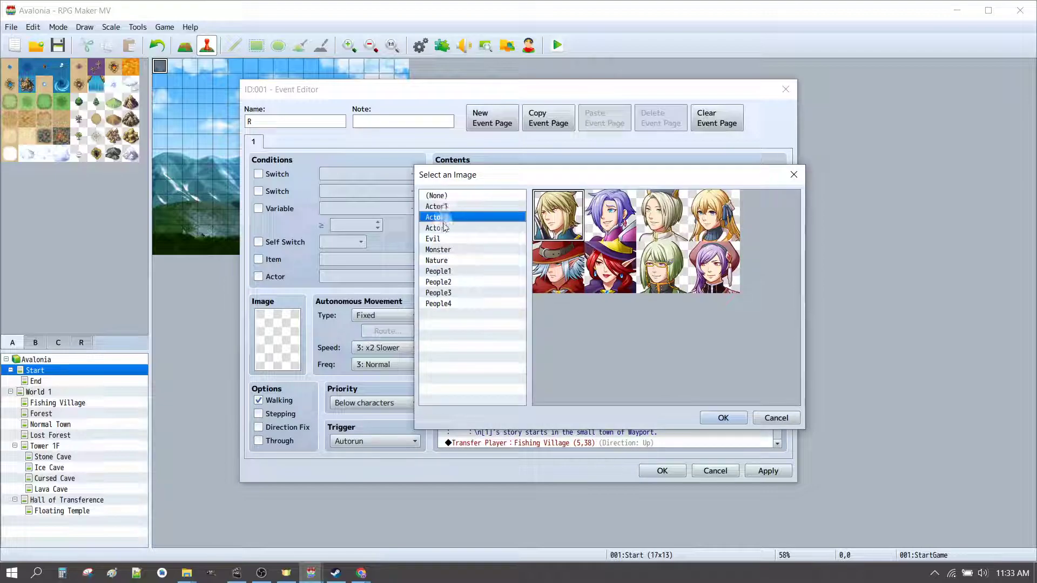
left_click(602, 217)
left_click(723, 418)
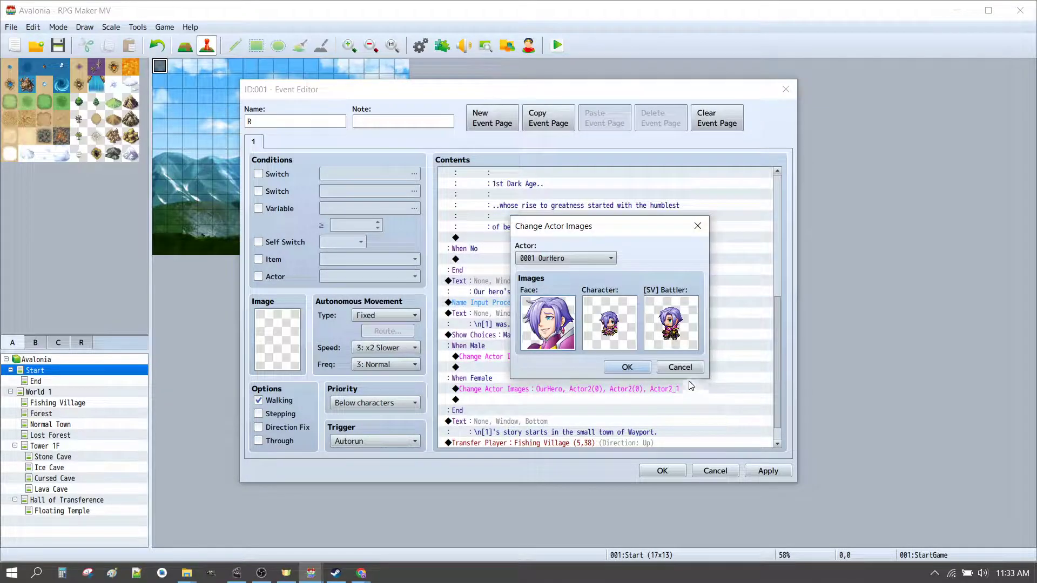
left_click(624, 364)
scroll(600, 378, "down", 1)
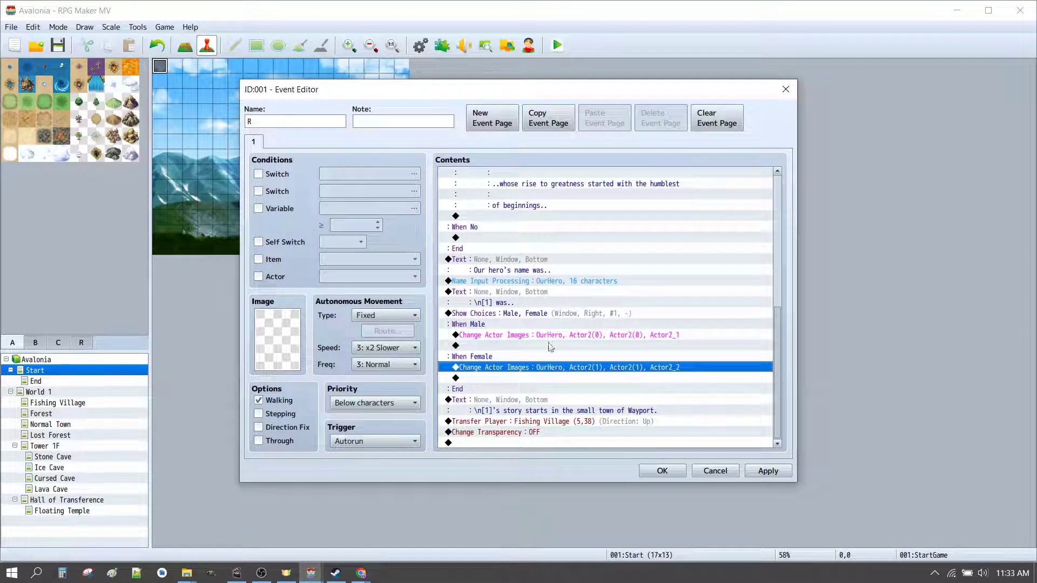
Apply and keep the StartGame event changes, then start a playtest, saving the project first
left_click(492, 435)
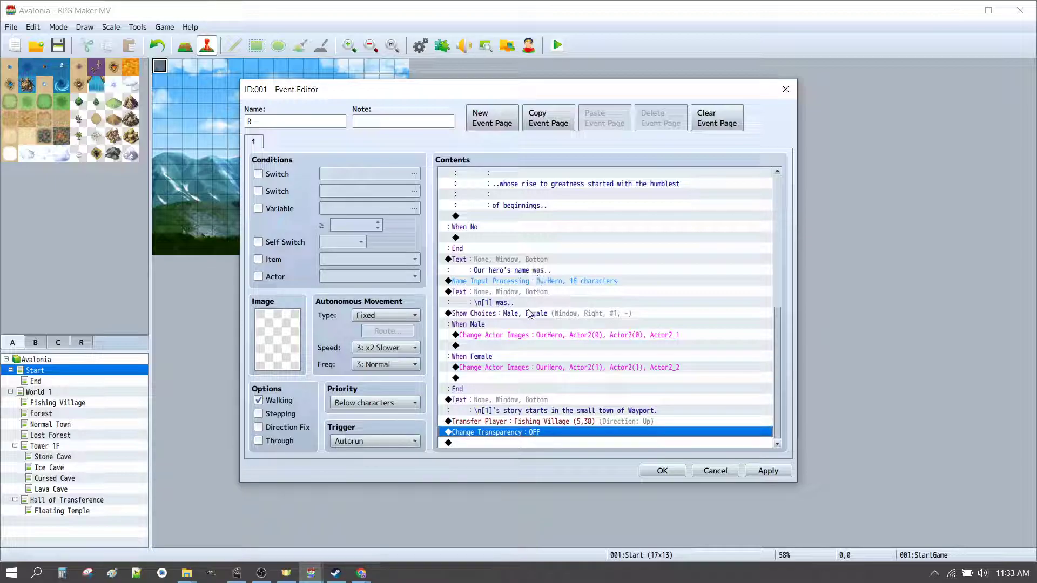
left_click(532, 336)
left_click(515, 368)
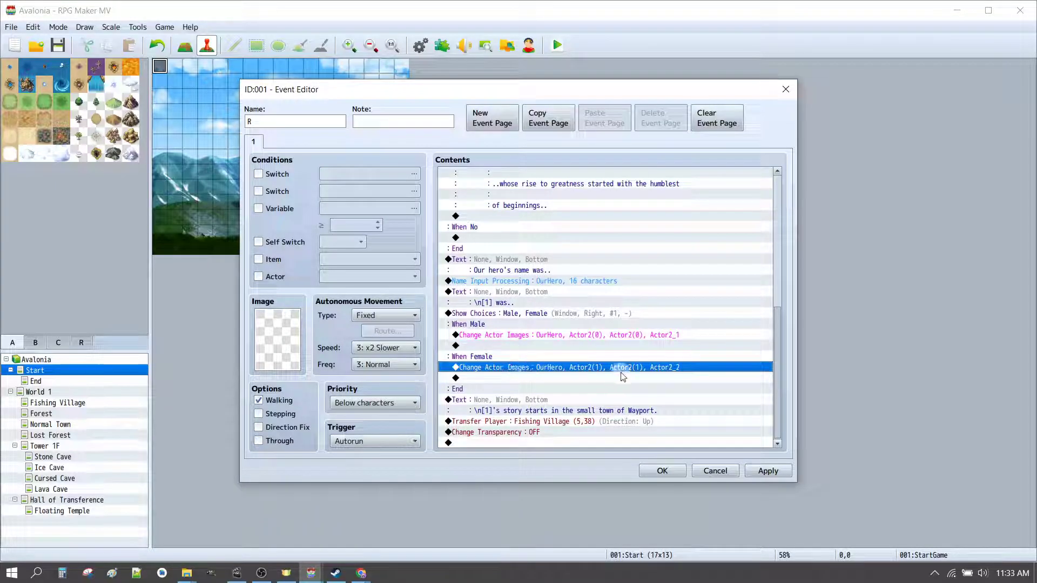
left_click(759, 468)
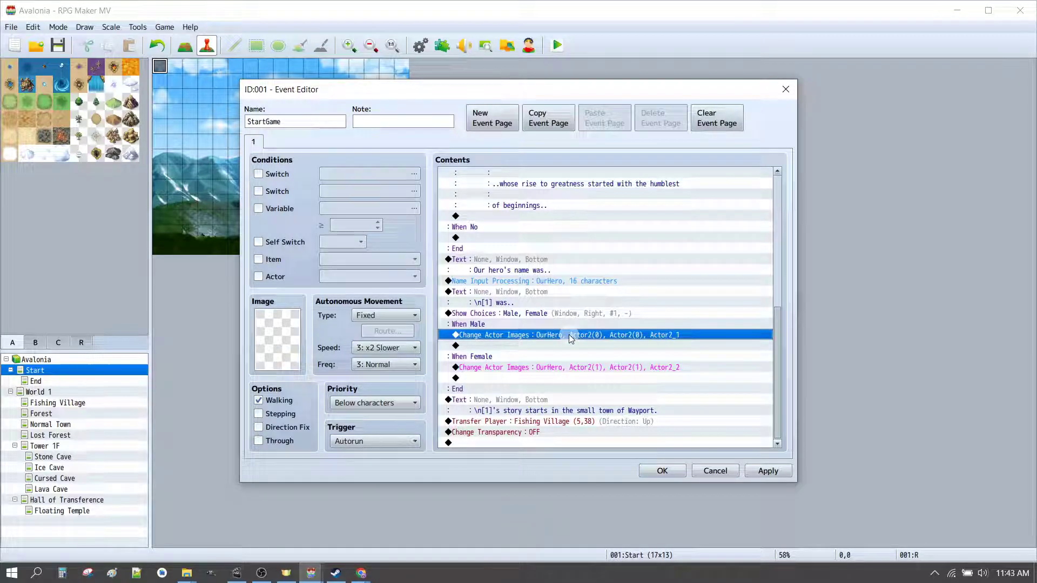
left_click(685, 474)
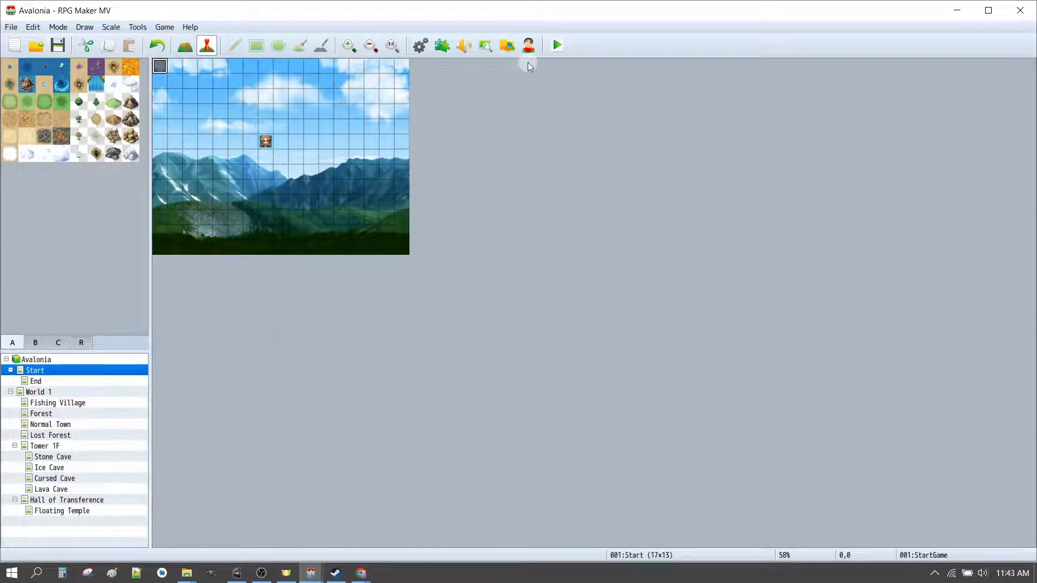
left_click(558, 47)
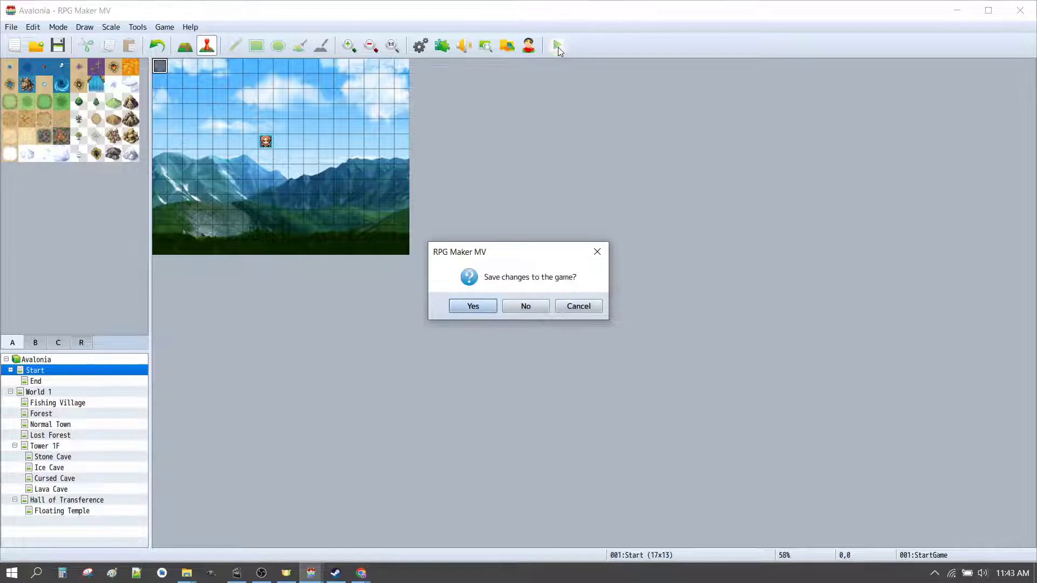
left_click(477, 311)
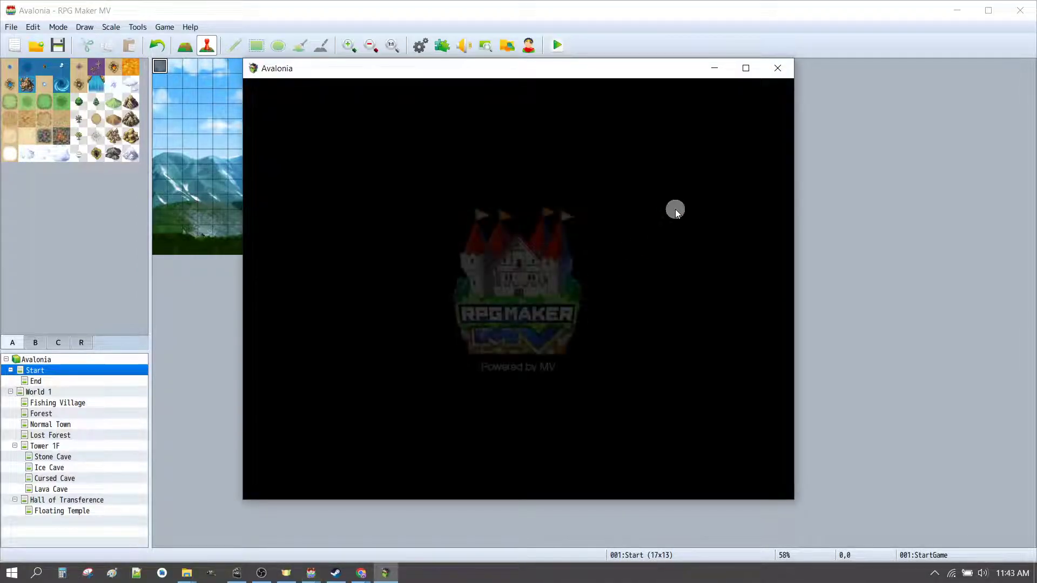
Start a full-screen New Game and watch the intro up to 'Our hero's name was..'
left_click(744, 69)
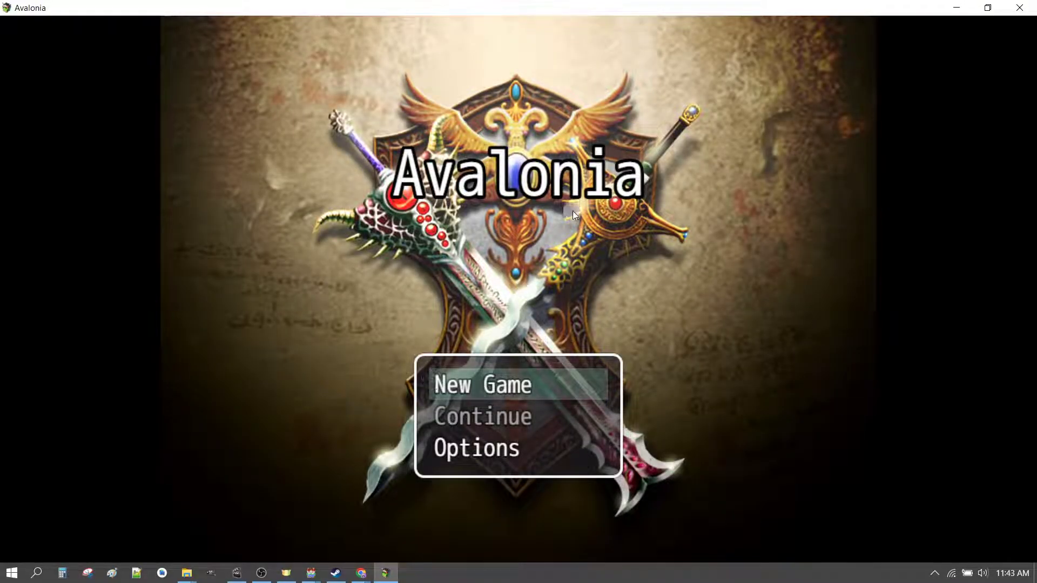
left_click(537, 381)
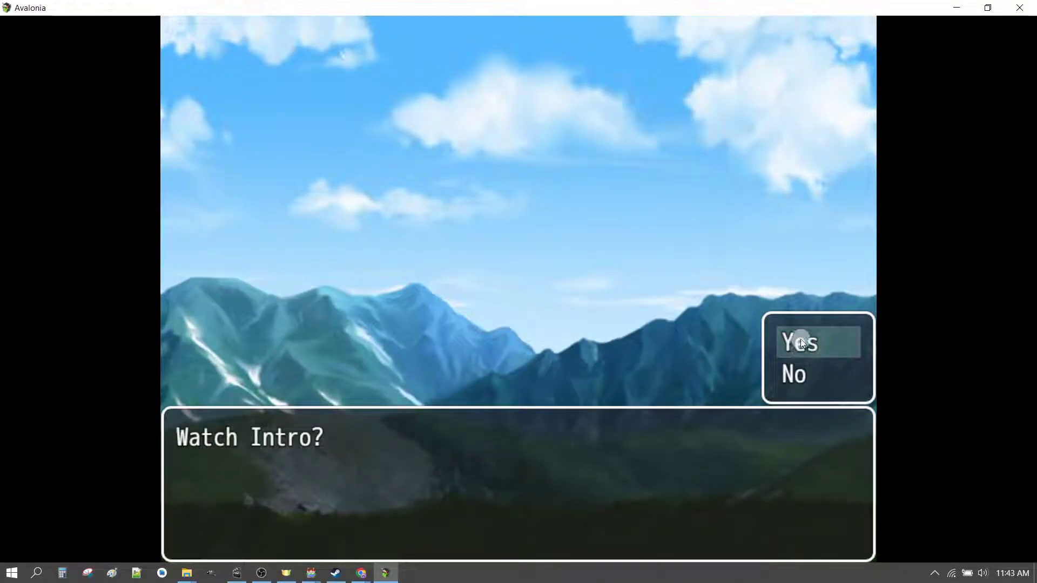
left_click(801, 341)
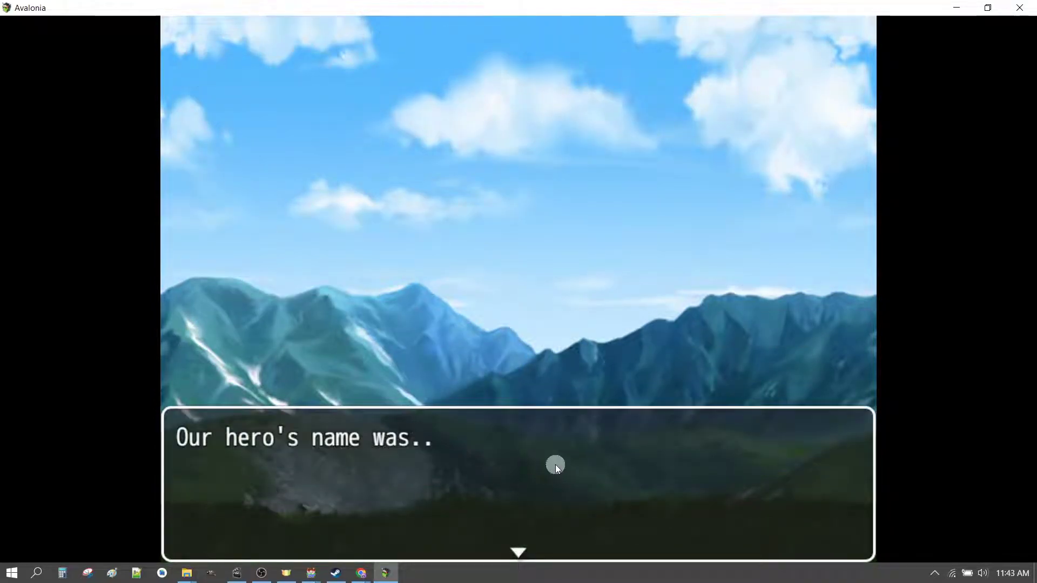
Replace the default hero name with COOOl and confirm it
left_click(515, 465)
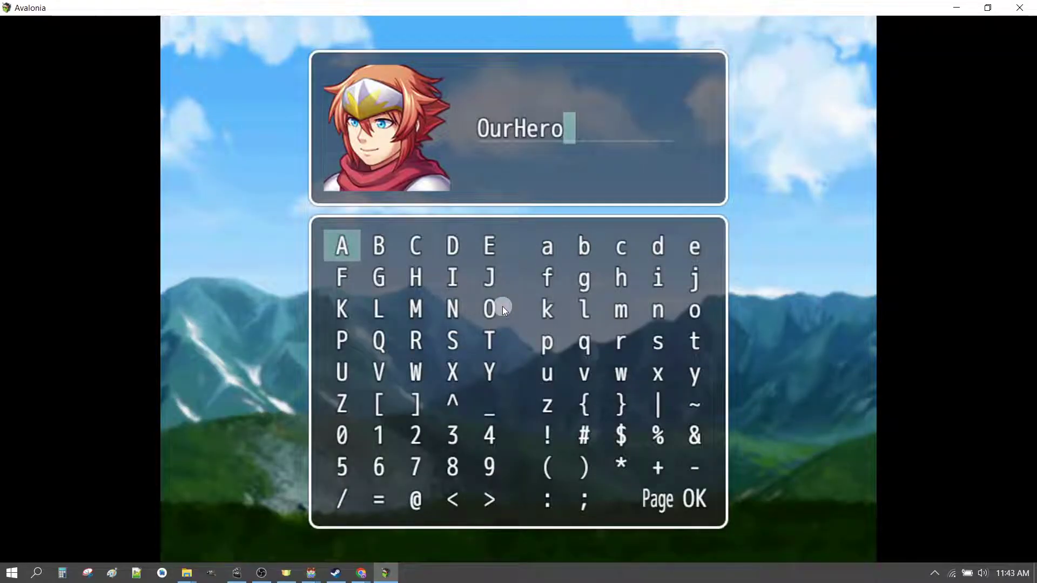
key("BackSpace")
key("BackSpace")
key("BackSpace")
key("BackSpace")
key("BackSpace")
key("BackSpace")
key("BackSpace")
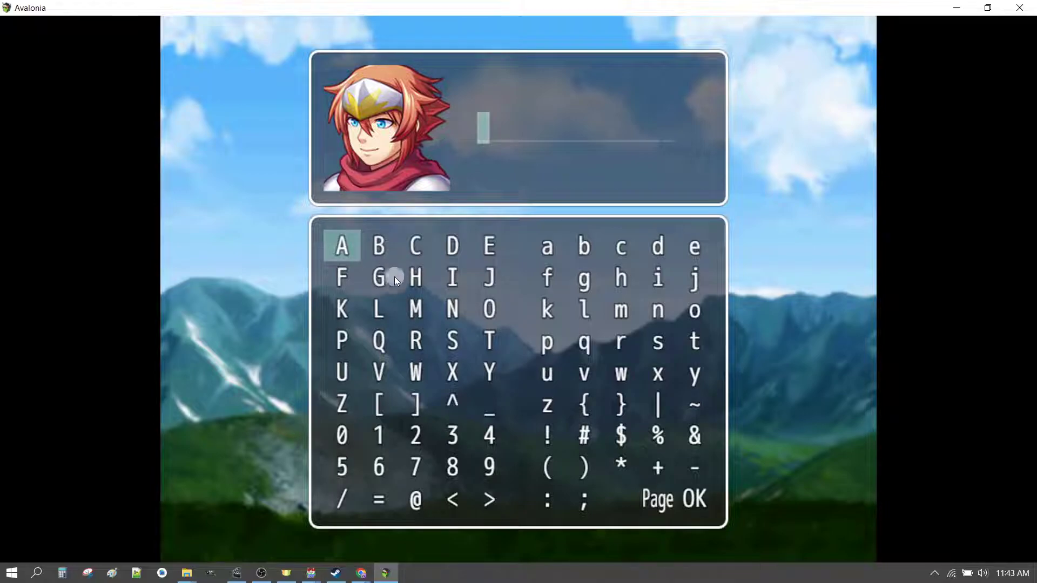
left_click(409, 250)
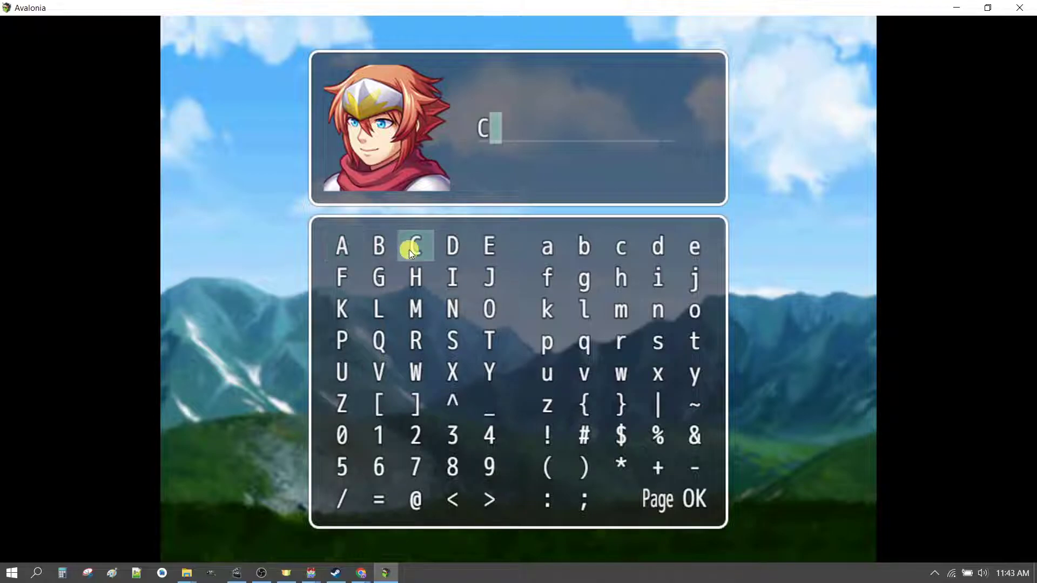
left_click(491, 303)
left_click(492, 306)
left_click(492, 306)
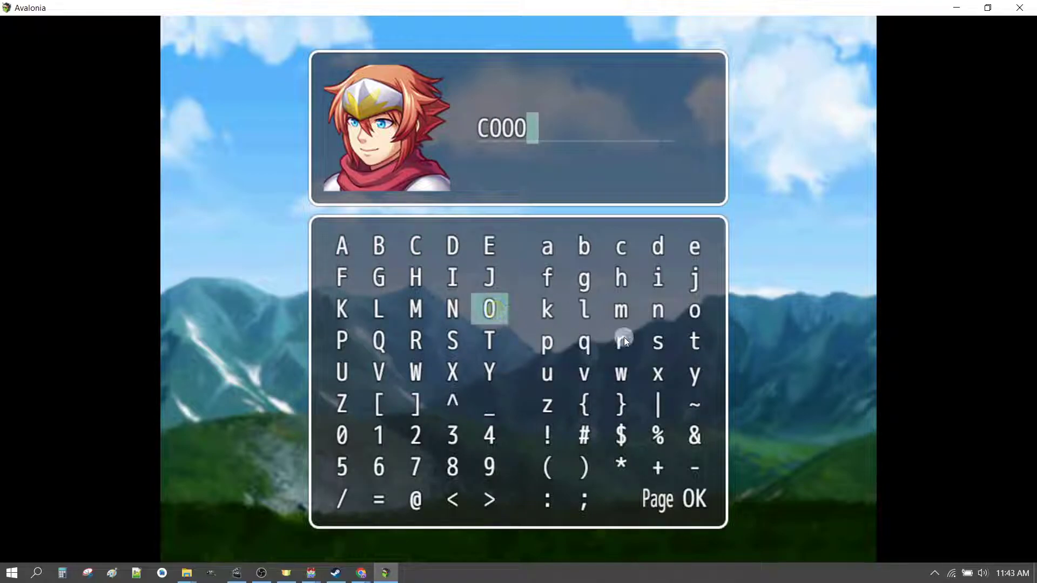
left_click(588, 310)
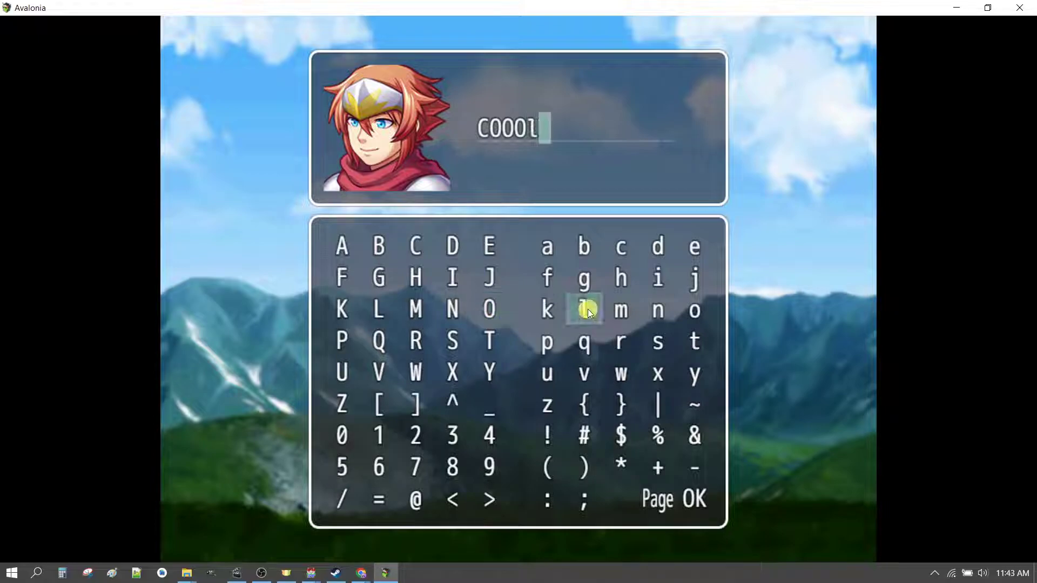
left_click(702, 504)
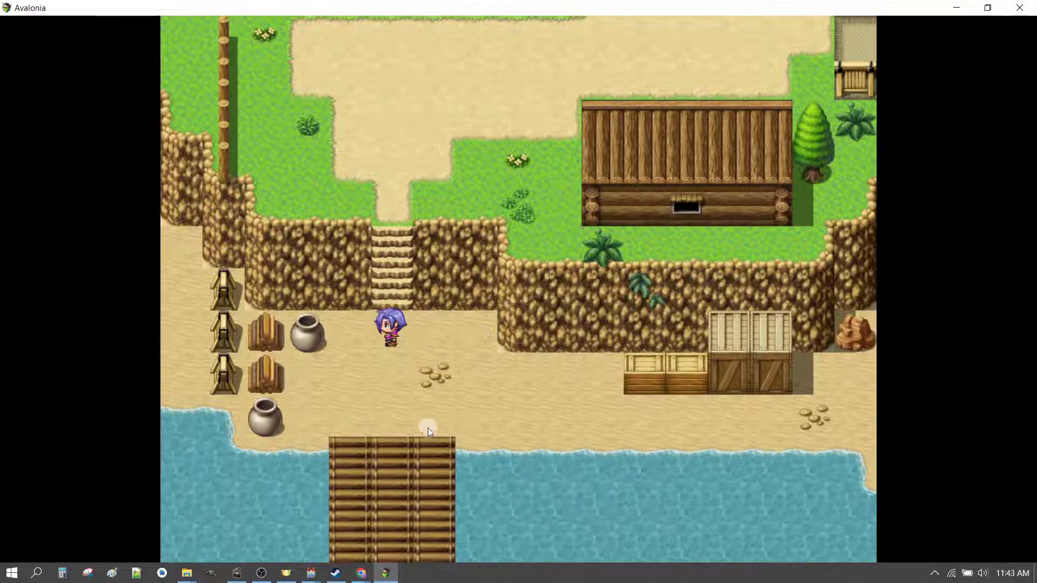
Walk the hero along the beach, up the cliff stairs and north into the village
left_click(335, 394)
left_click(383, 292)
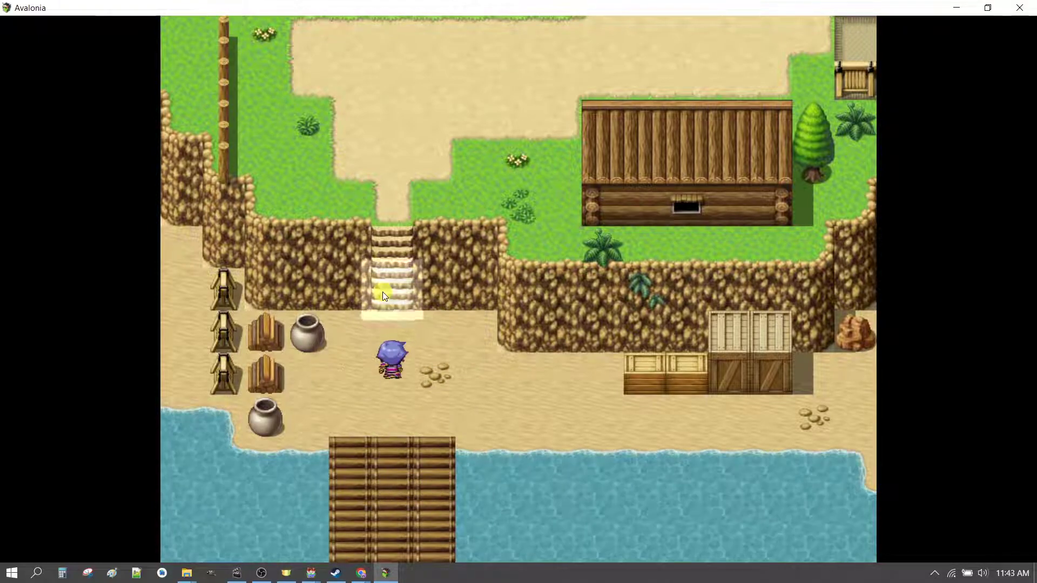
left_click(395, 237)
left_click(494, 166)
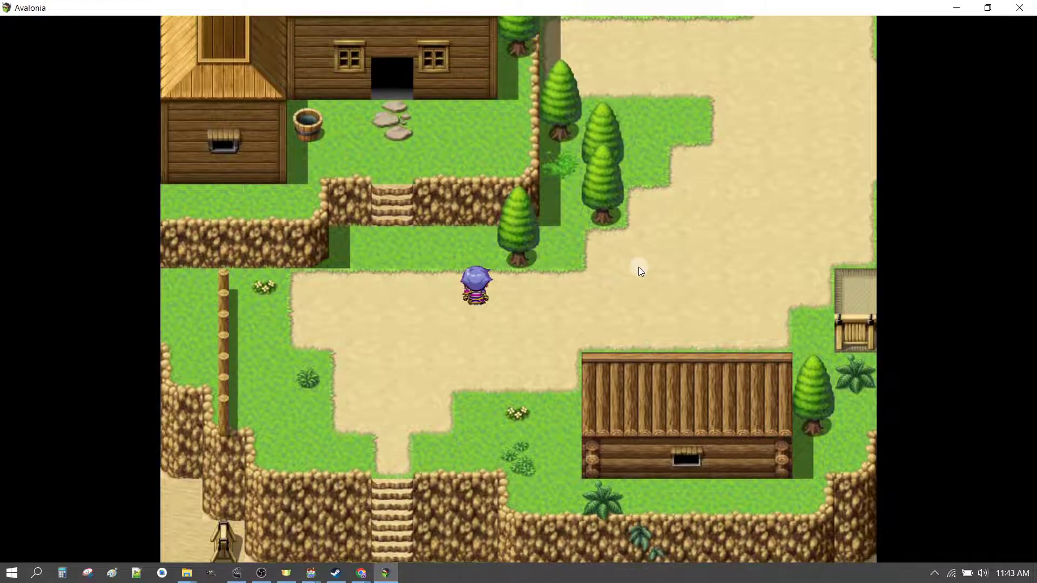
left_click(643, 288)
left_click(609, 231)
left_click(573, 137)
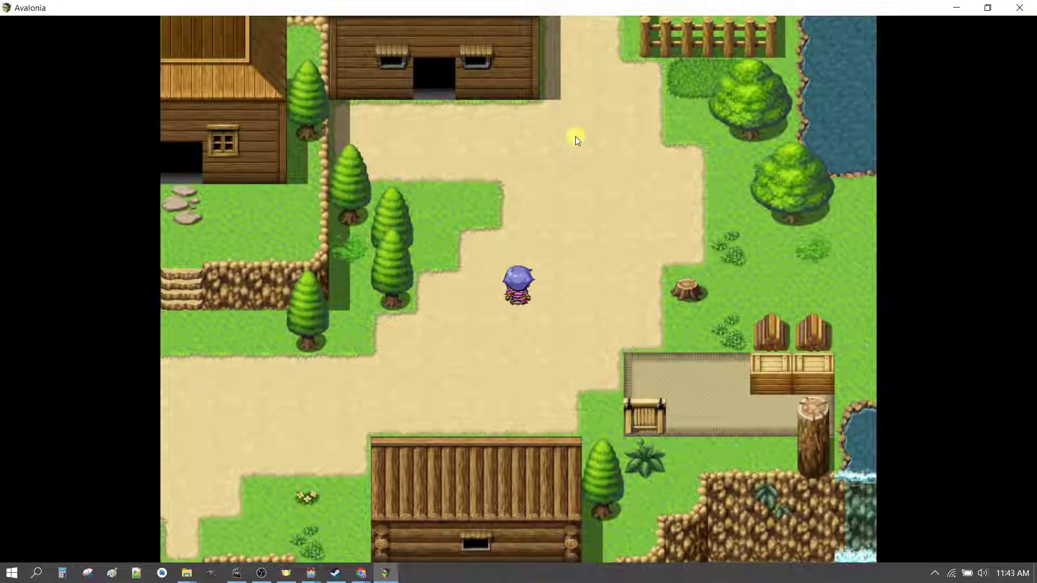
left_click(553, 139)
Walk the hero west, then east past the large house, and end the playtest
left_click(402, 189)
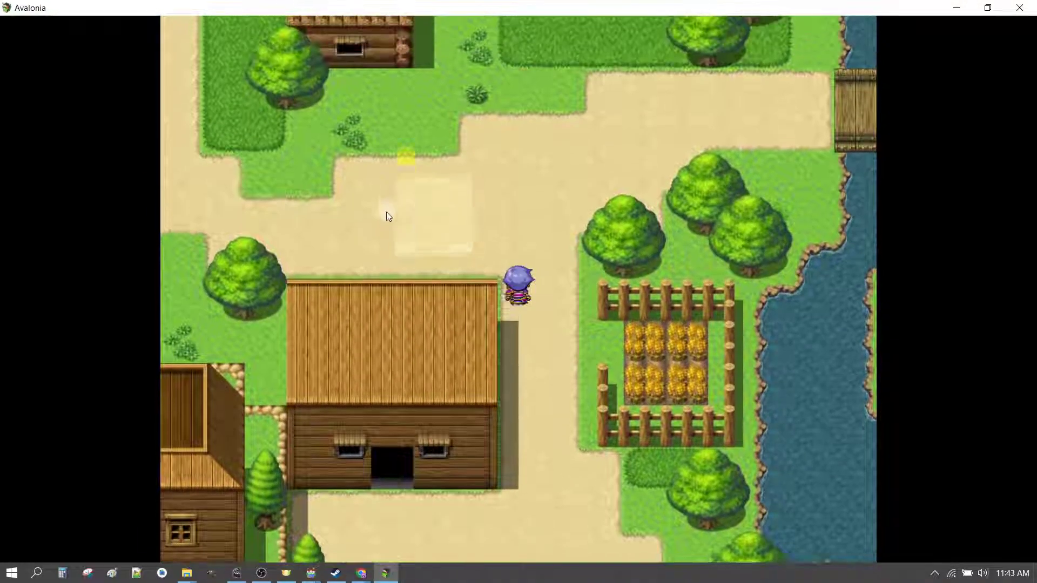
left_click(324, 206)
left_click(397, 81)
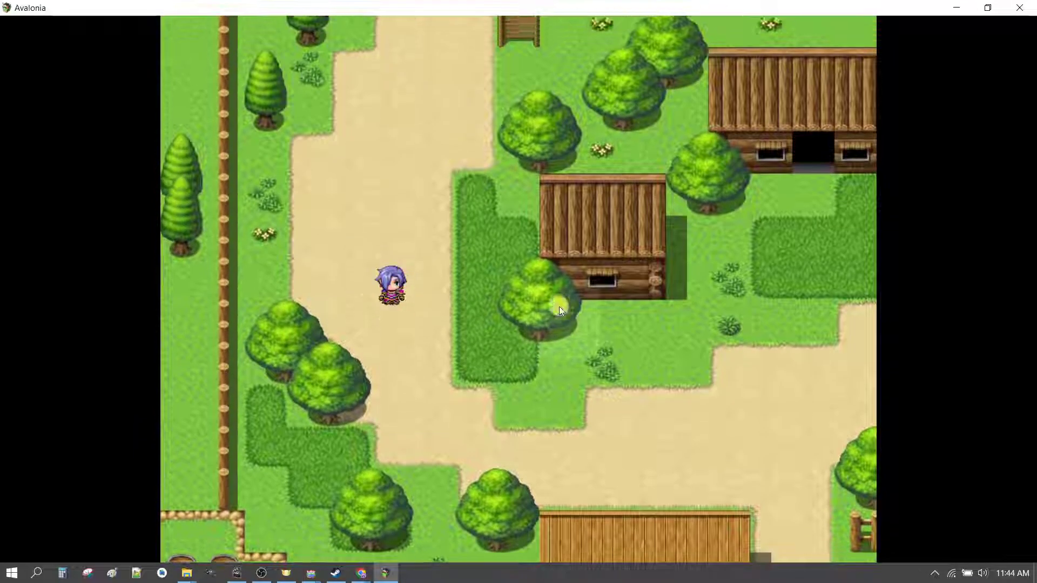
left_click(559, 306)
left_click(661, 361)
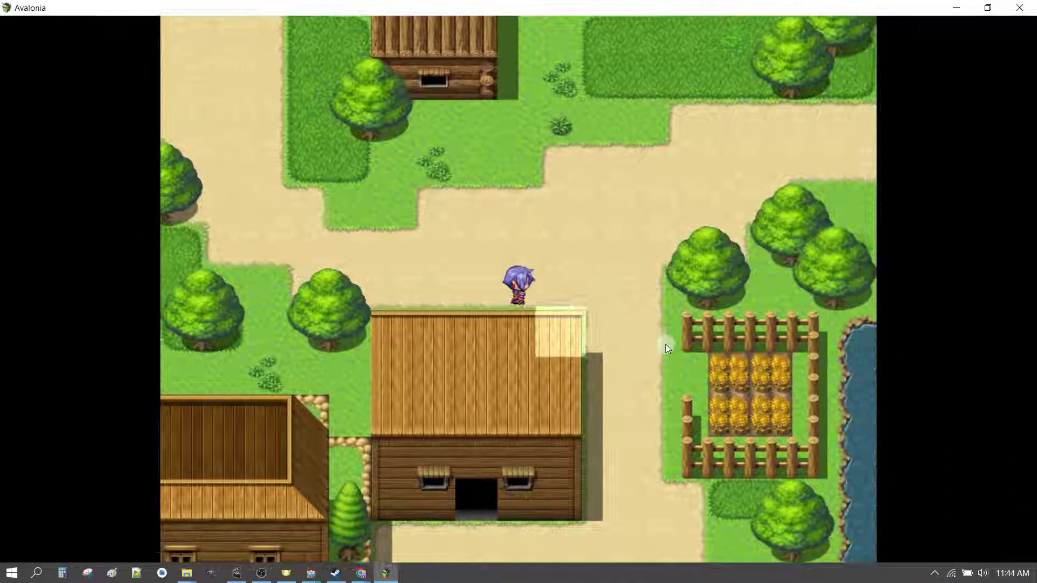
left_click(575, 418)
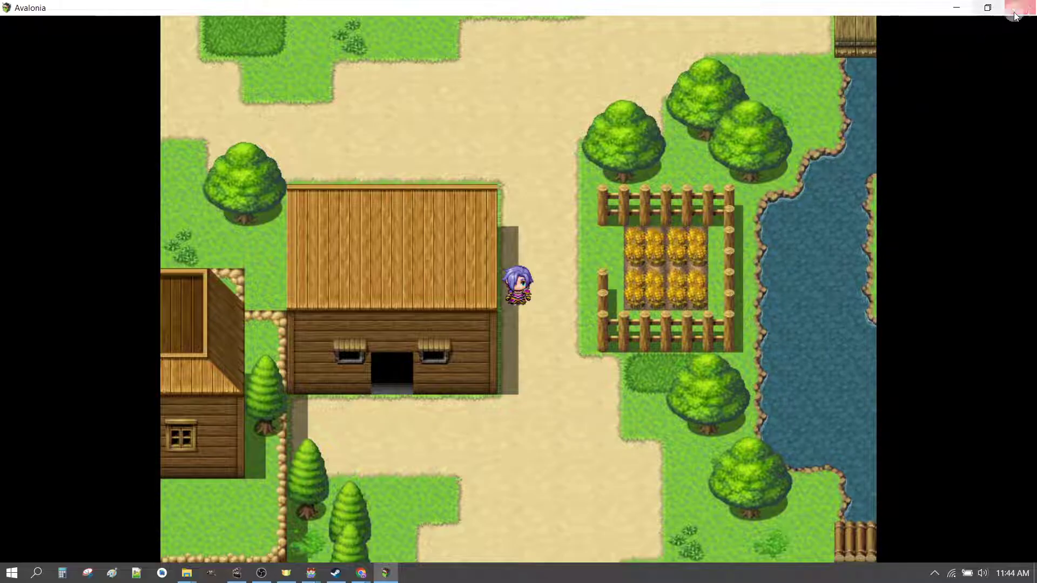
left_click(1020, 8)
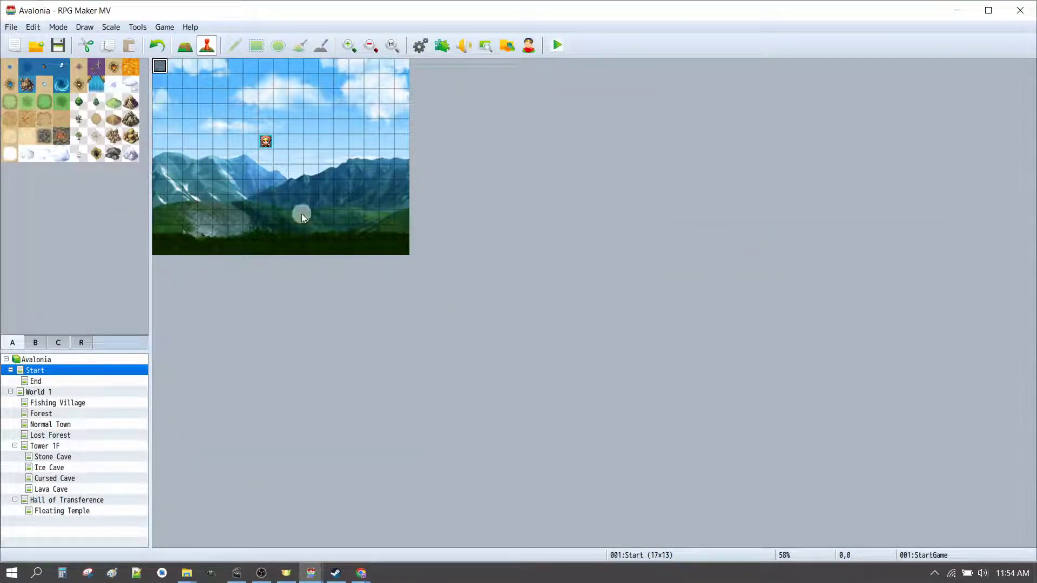
In the Plugin Manager, set the MadeWithMv plugin's Status to OFF
left_click(138, 27)
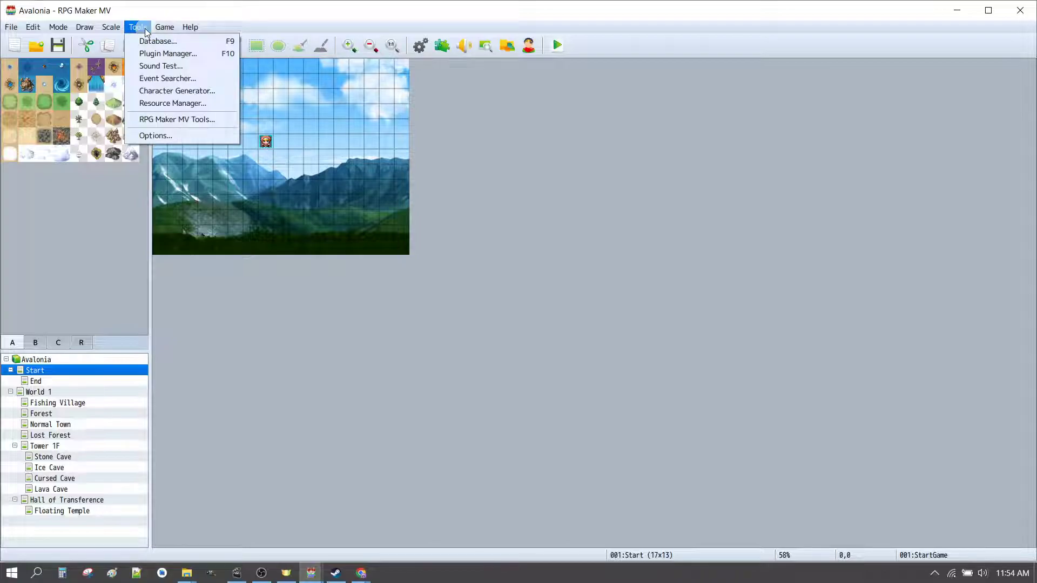
left_click(160, 53)
double_click(375, 161)
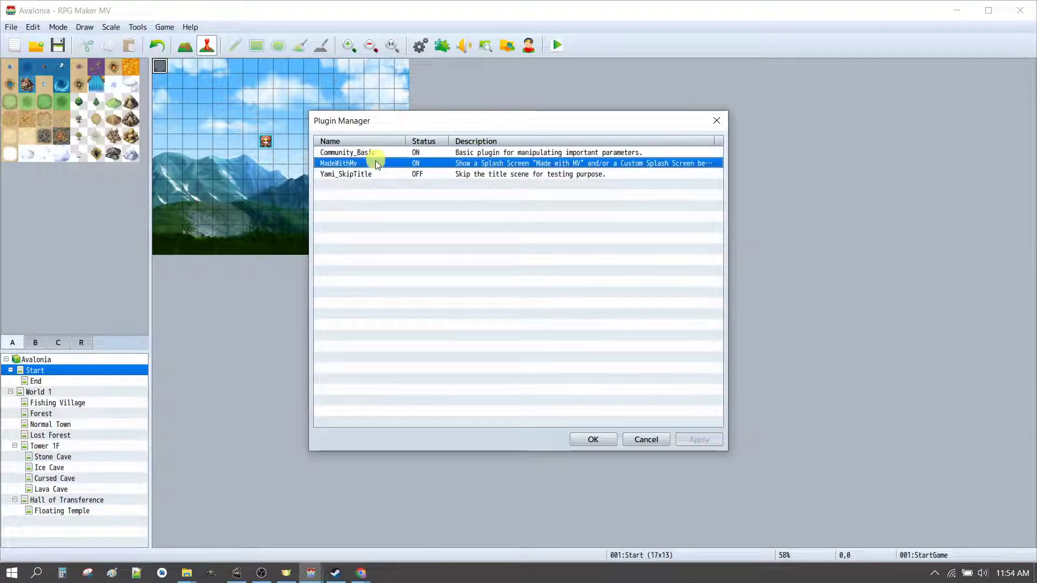
left_click(519, 157)
left_click(475, 183)
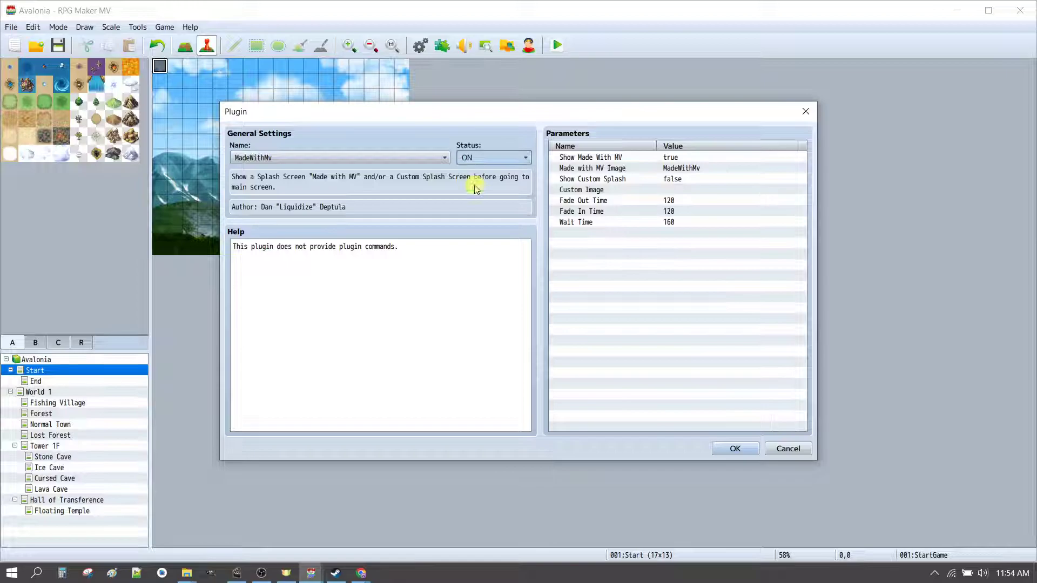
left_click(734, 450)
Set Yami_SkipTitle's Status to ON and apply the plugin changes
double_click(432, 175)
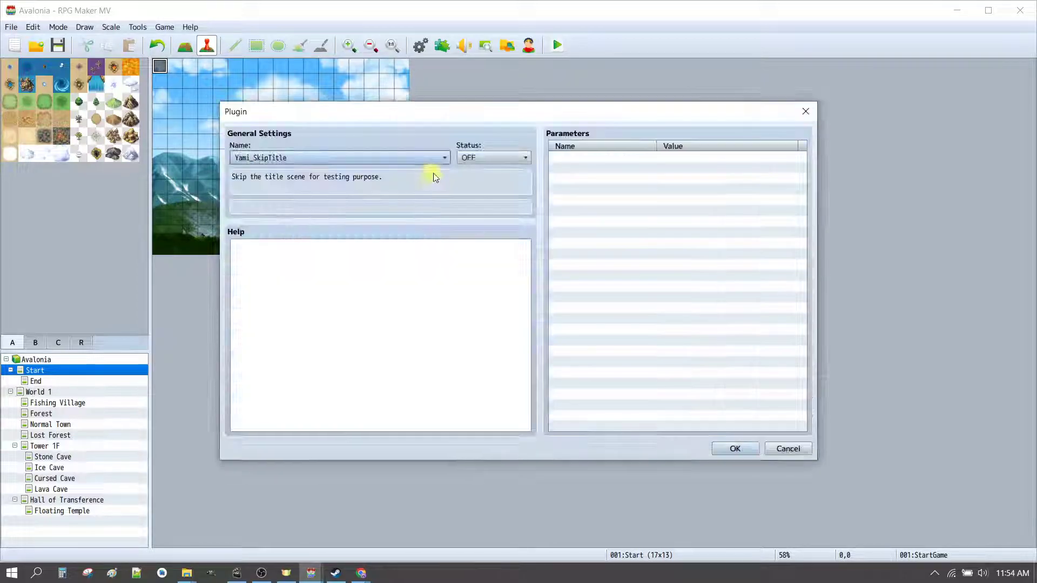
left_click(478, 160)
left_click(467, 171)
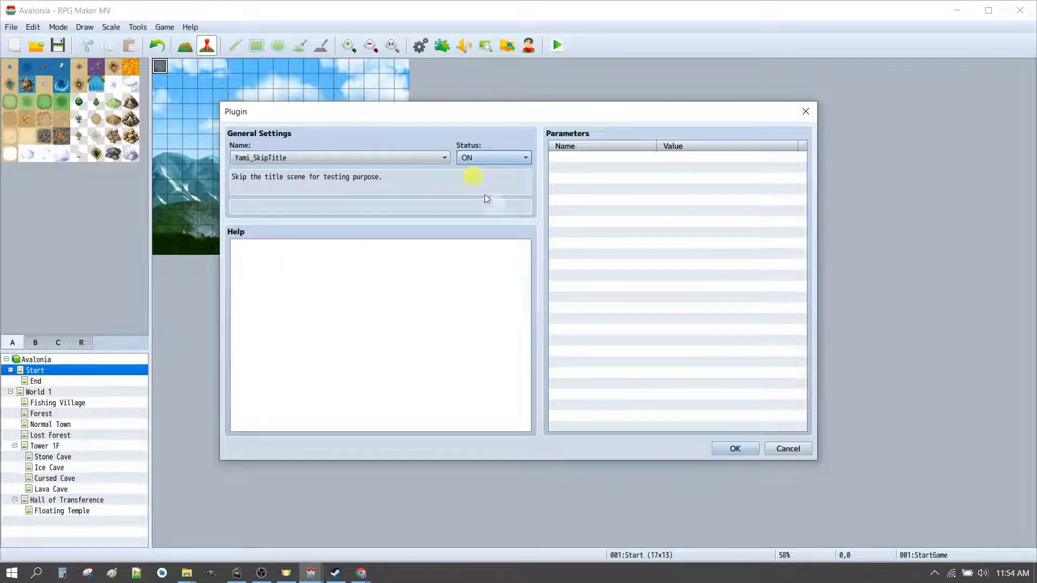
left_click(728, 449)
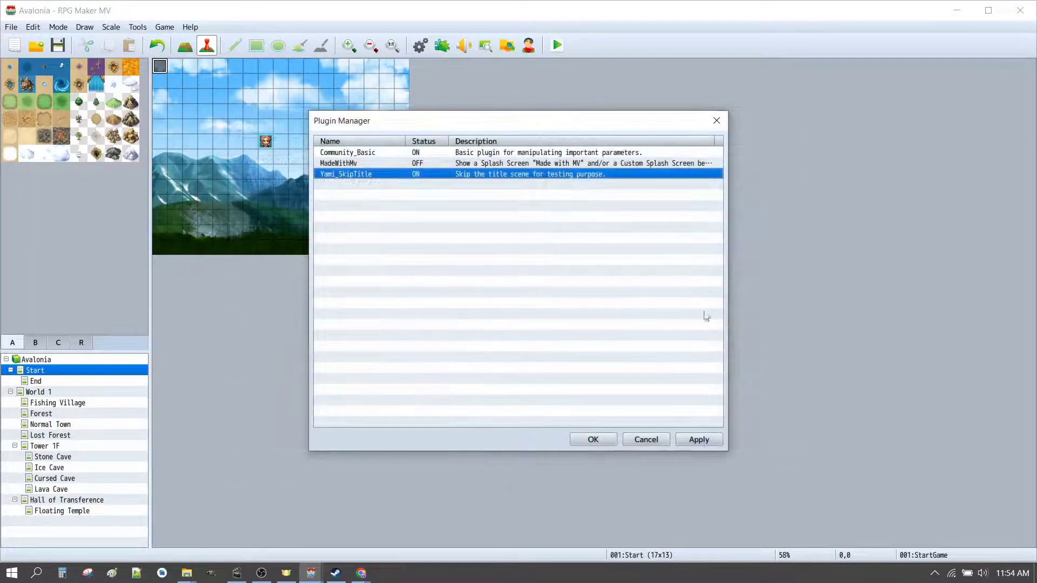
left_click(593, 439)
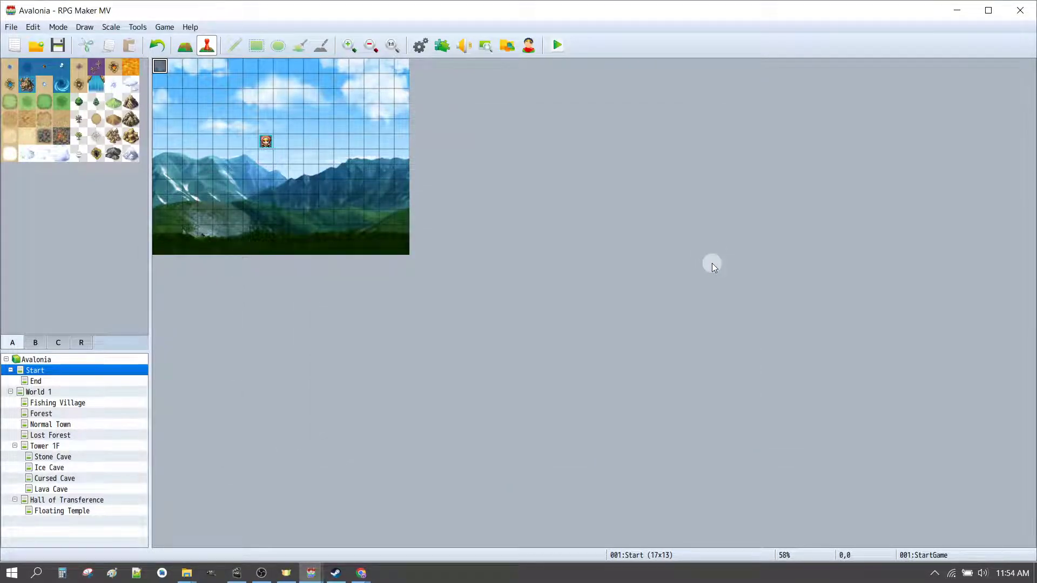
Save and playtest the game, answering No to watching the intro
left_click(565, 53)
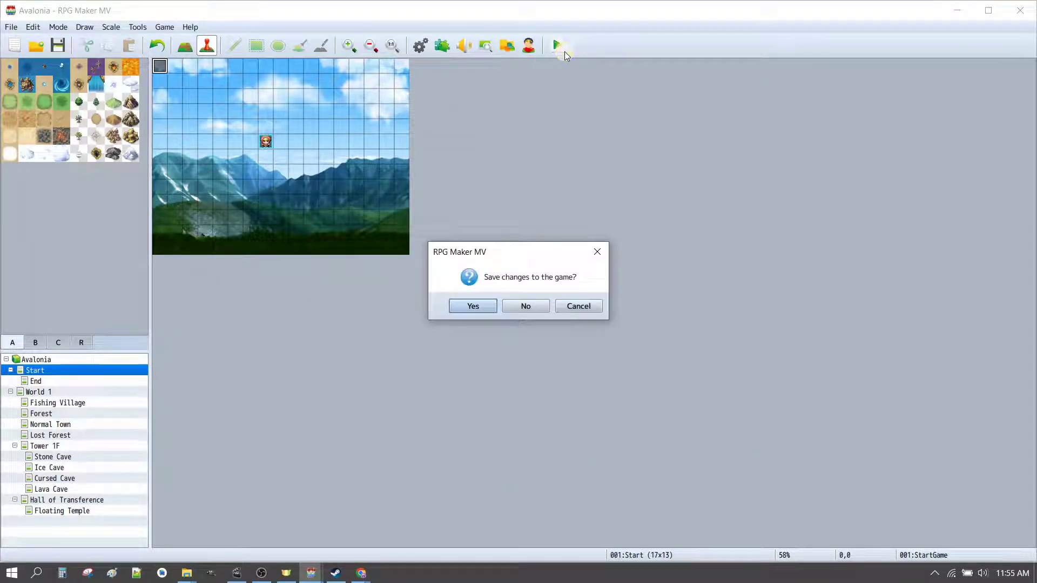
left_click(473, 307)
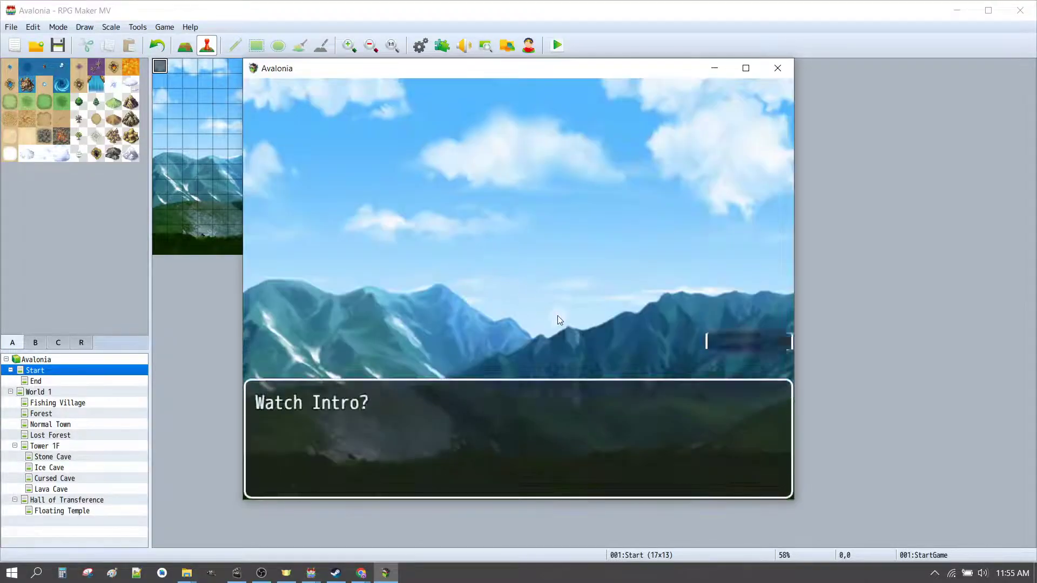
left_click(745, 354)
left_click(737, 348)
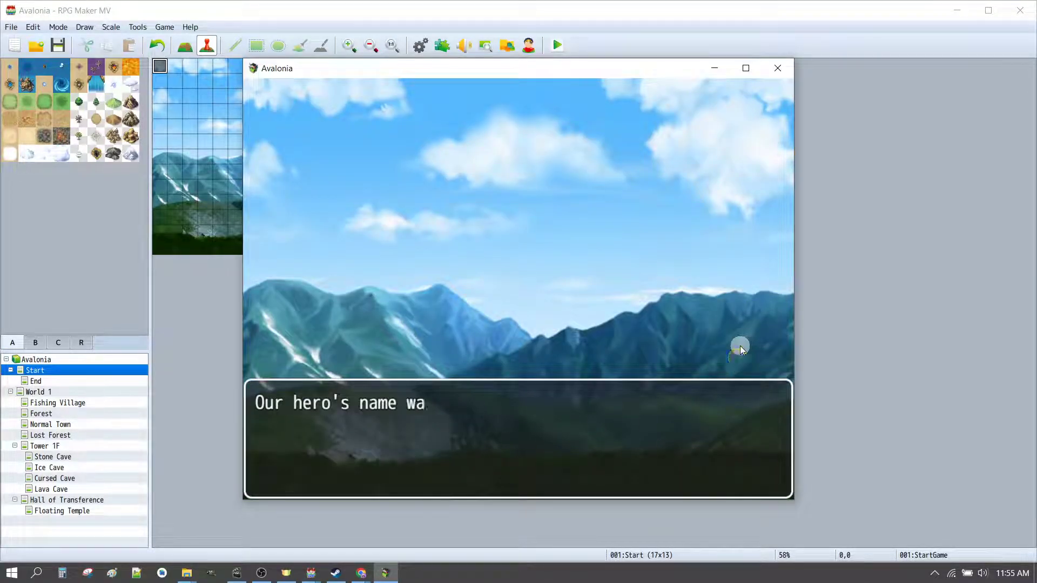
left_click(553, 408)
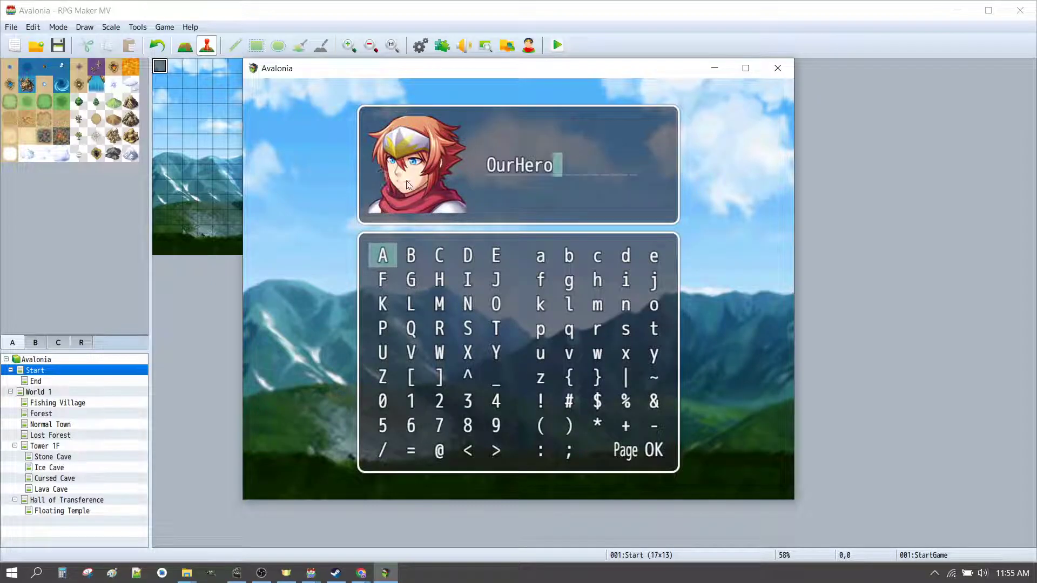
Look over the OurHero name entry screen, then end the playtest
left_click(560, 193)
left_click(364, 209)
left_click(419, 196)
left_click(381, 195)
left_click(587, 232)
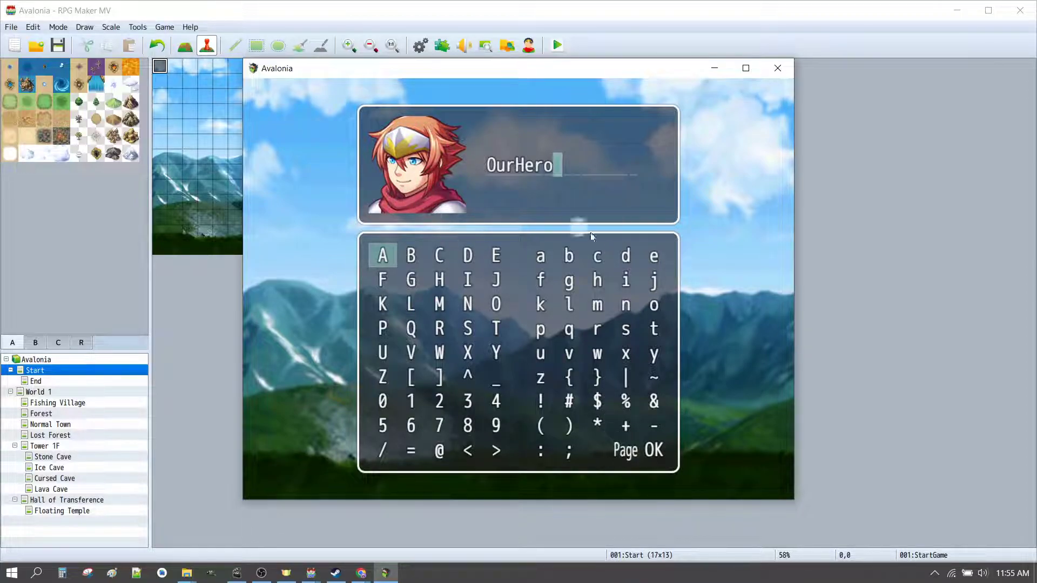
left_click(778, 69)
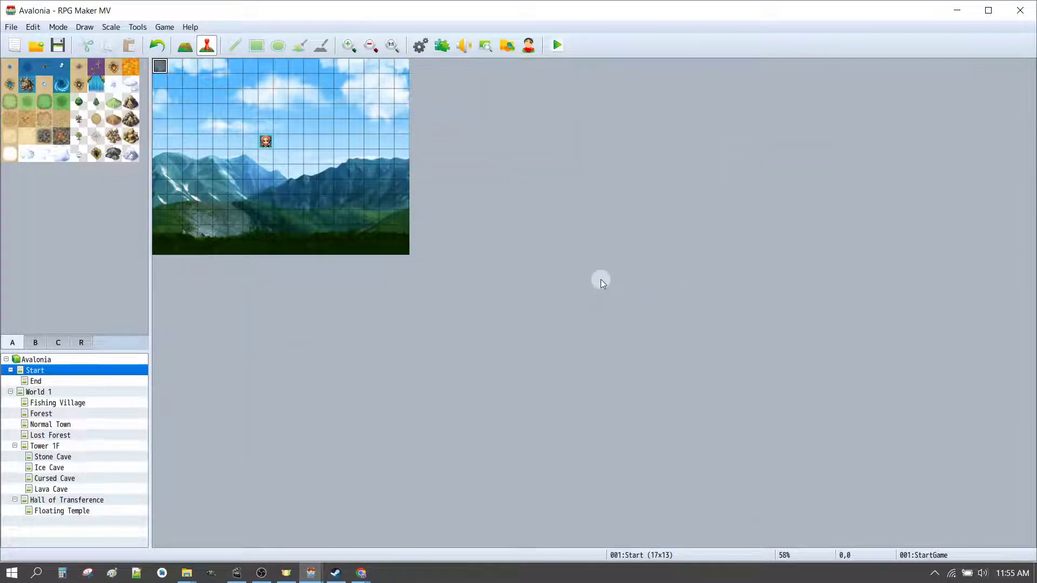
In the Database Actors tab, set OurHero's face image to none
left_click(423, 51)
left_click(254, 113)
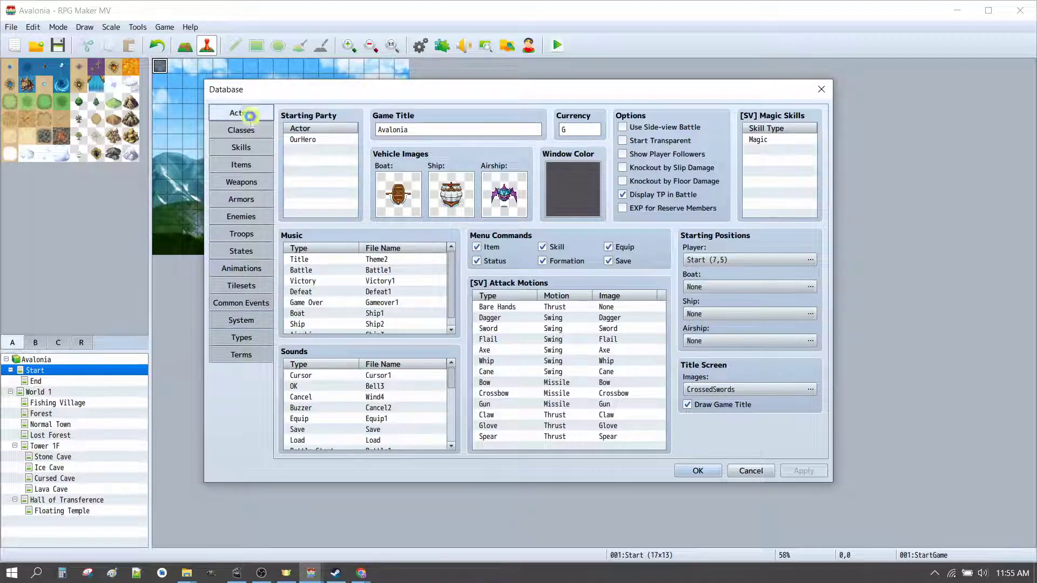
left_click(304, 139)
double_click(442, 301)
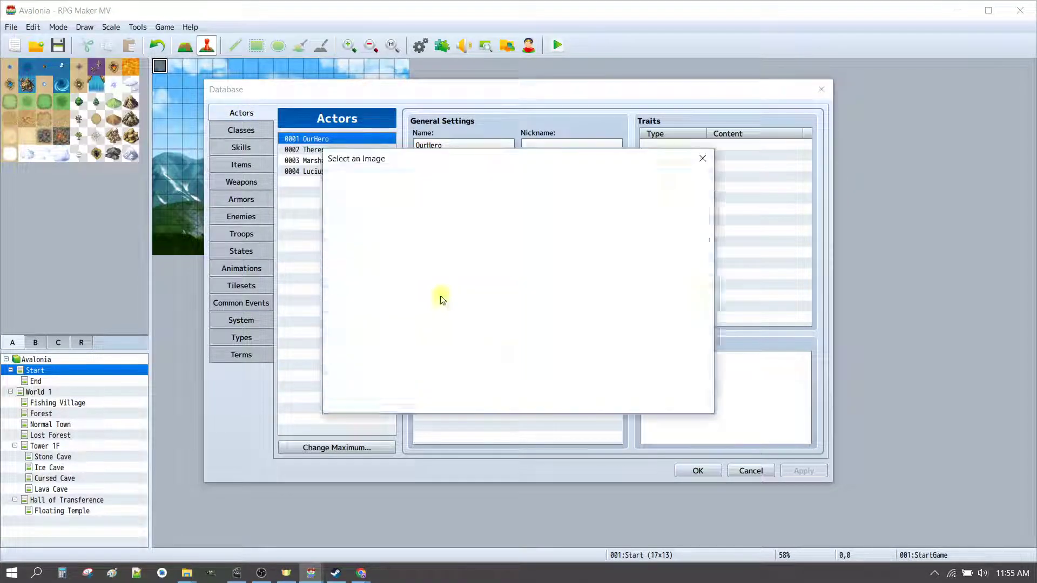
left_click(357, 179)
left_click(631, 402)
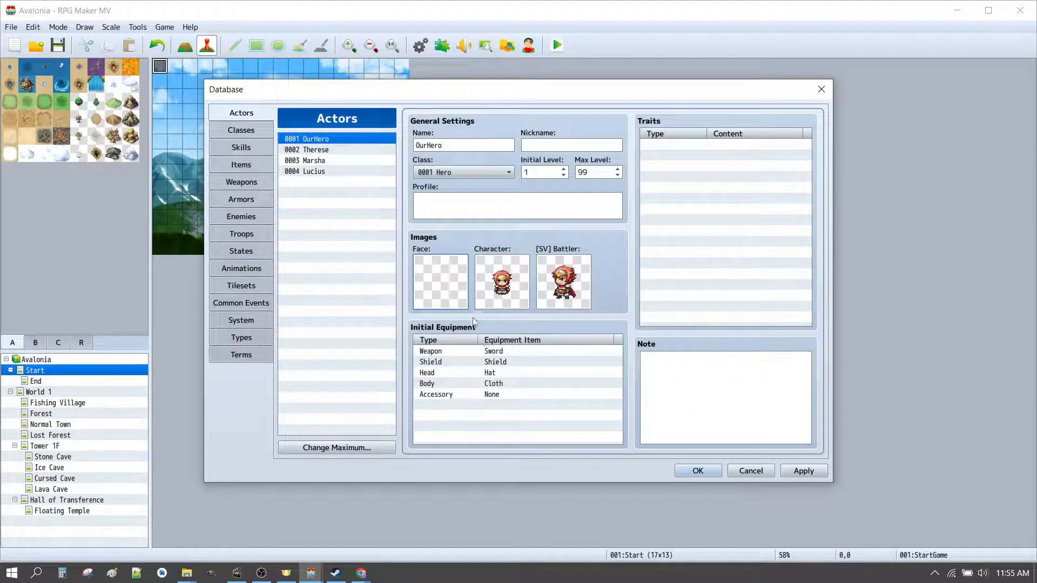
Clear OurHero's Character and SV Battler images to (None) and close the Database with OK
double_click(499, 281)
left_click(377, 180)
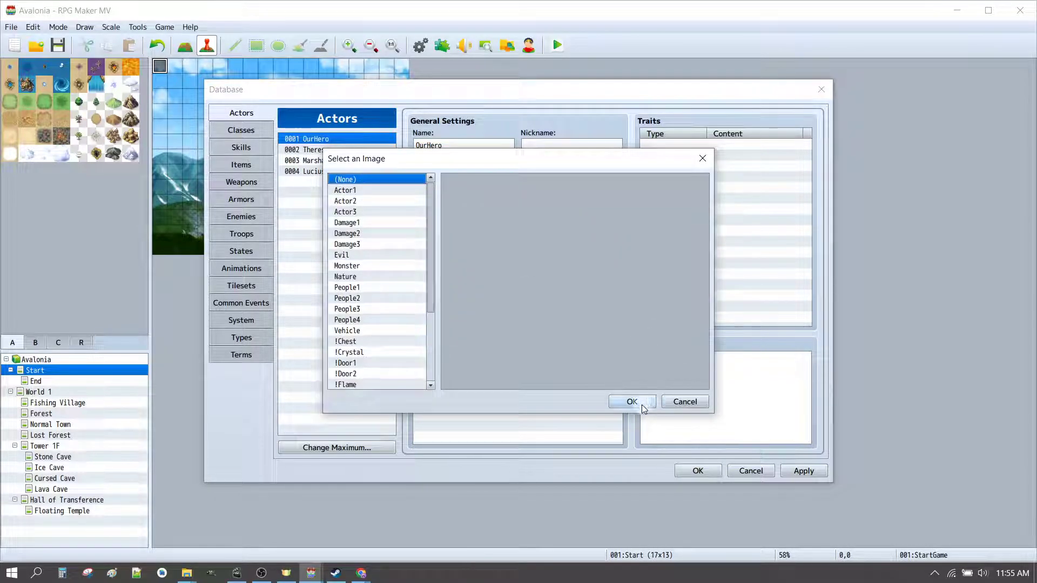
left_click(632, 402)
double_click(566, 285)
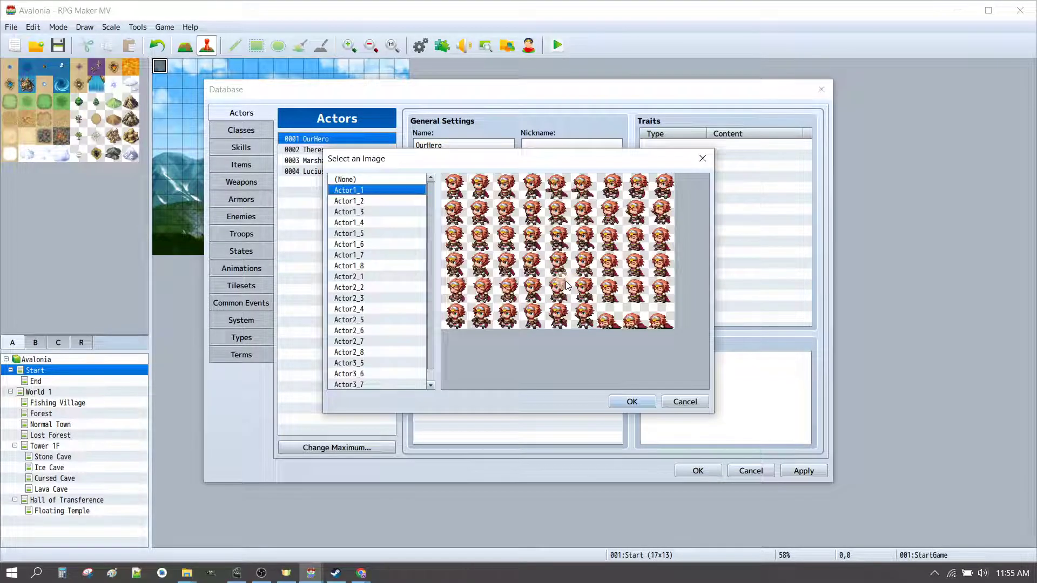
left_click(371, 181)
left_click(631, 402)
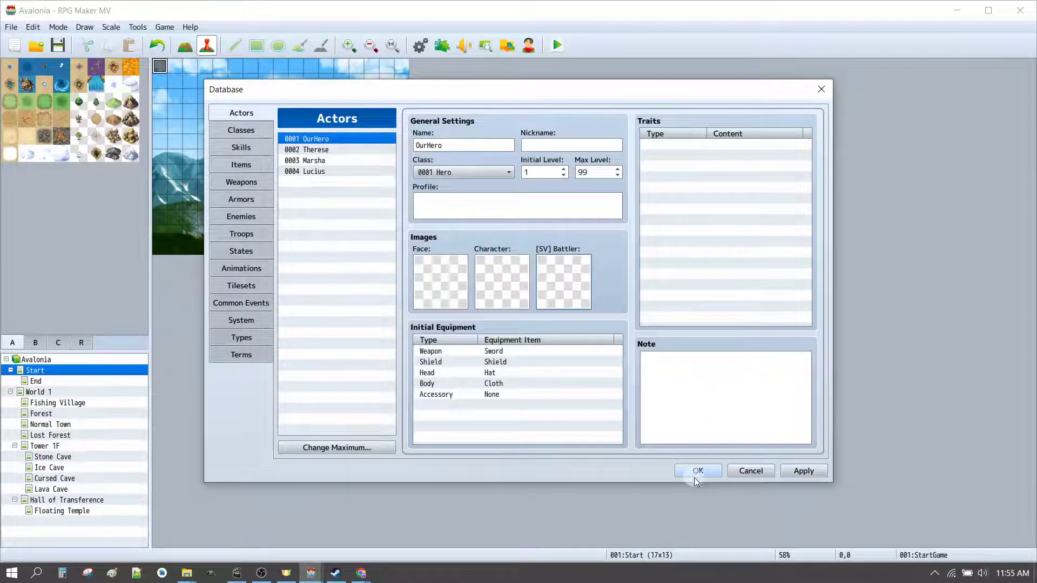
left_click(697, 469)
Save and playtest, skip the intro, keep the name OurHero and choose Male
left_click(557, 45)
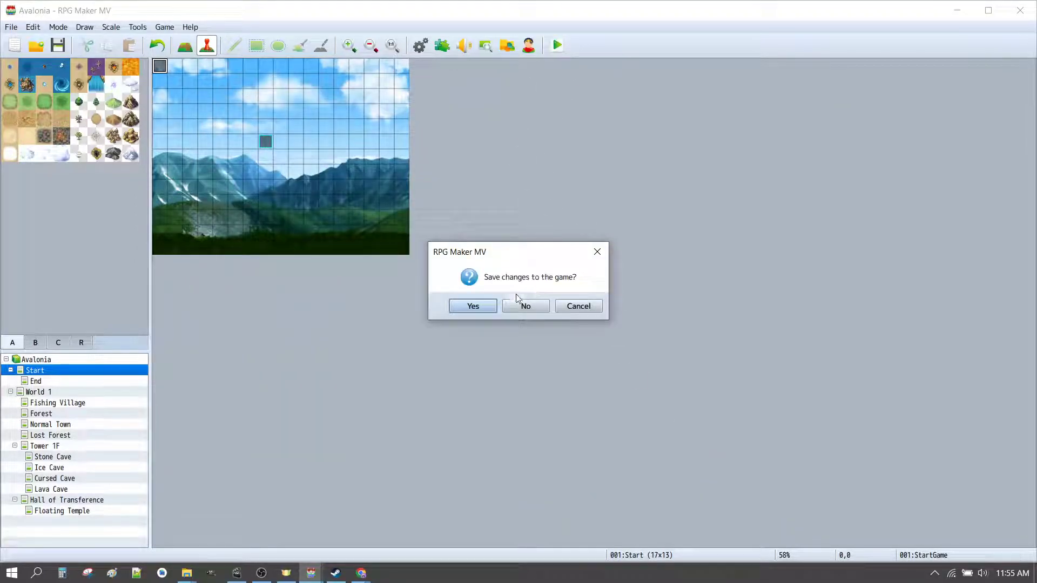
left_click(470, 306)
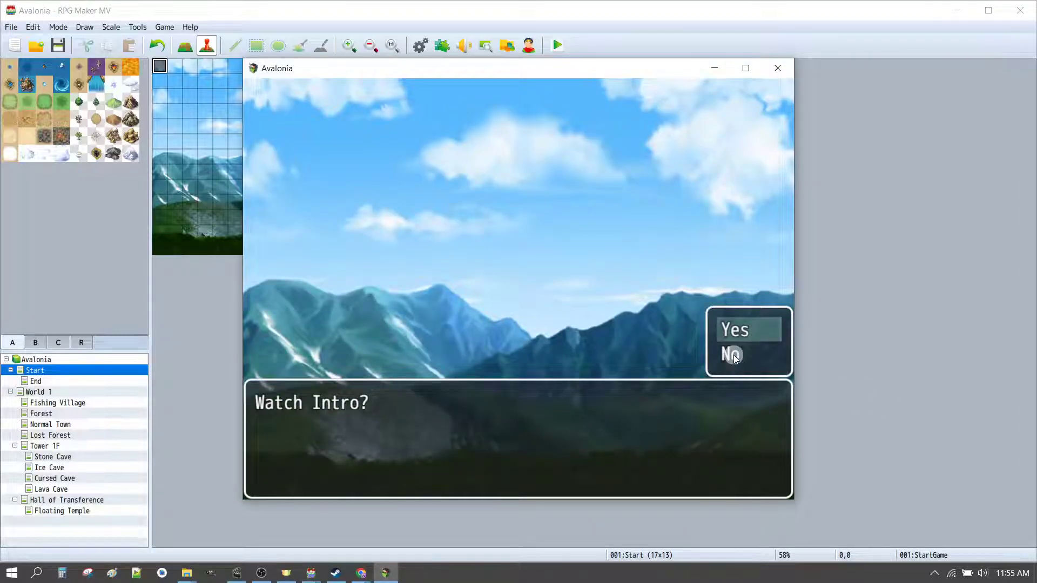
left_click(734, 357)
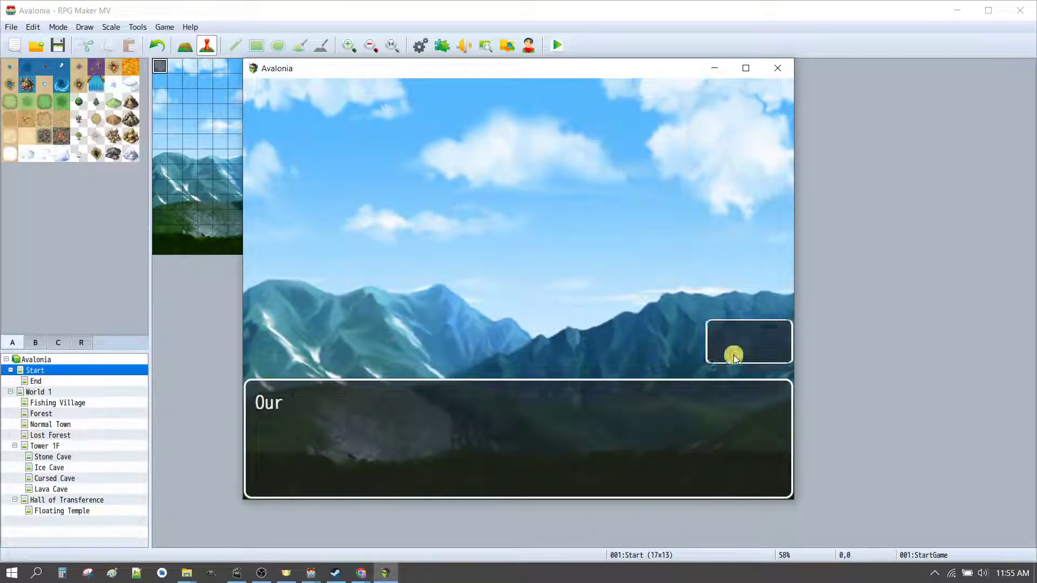
left_click(530, 400)
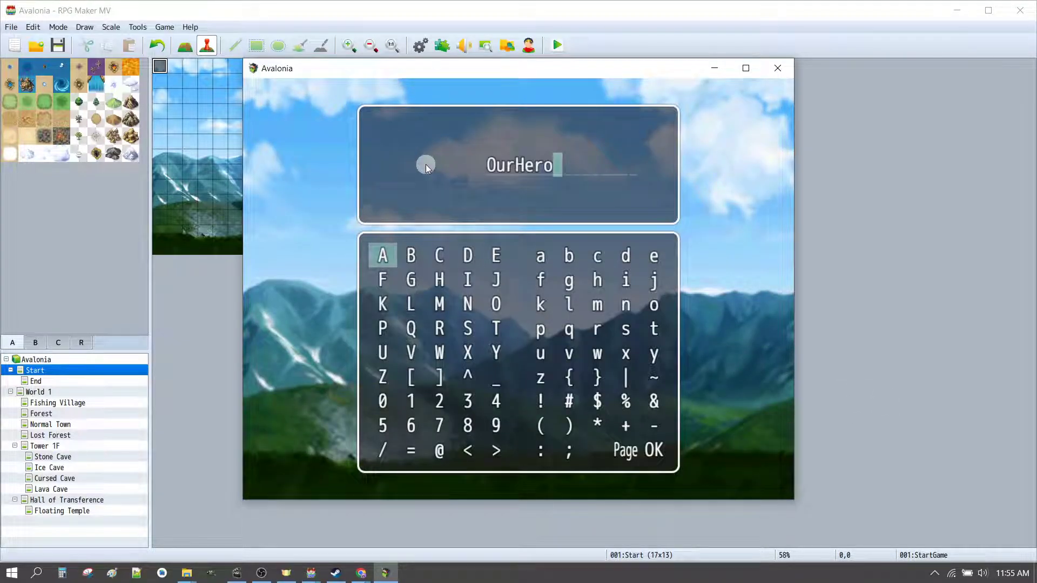
left_click(656, 453)
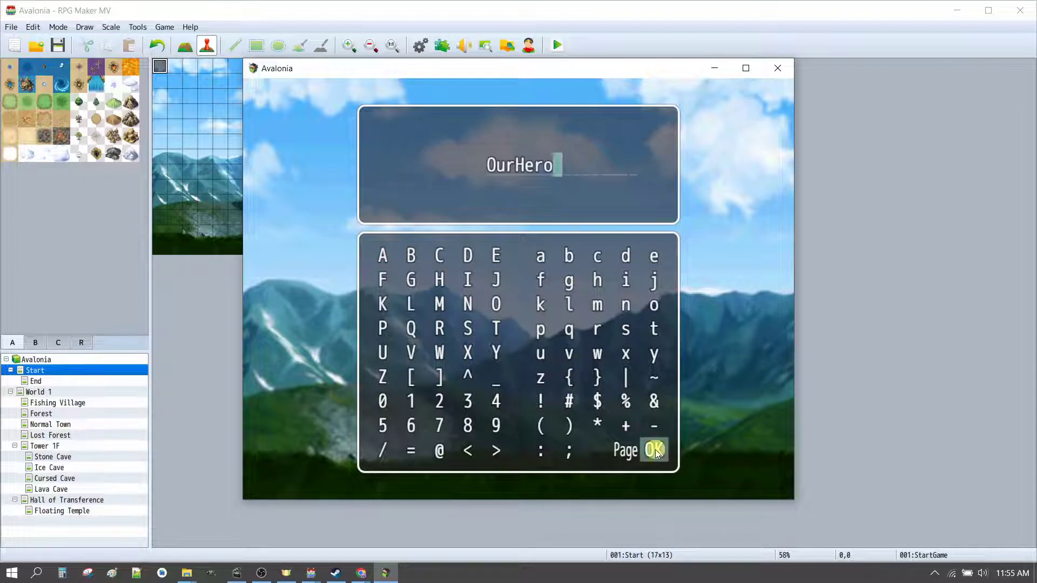
left_click(656, 453)
left_click(759, 329)
left_click(604, 422)
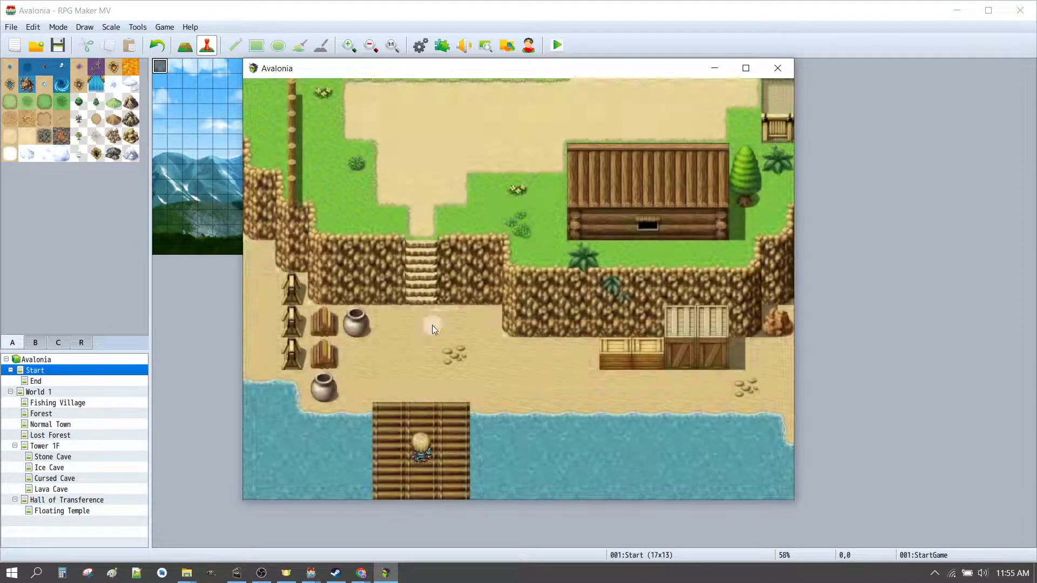
Walk the hero across the Fishing Village beach toward the stairs
left_click(419, 352)
left_click(453, 350)
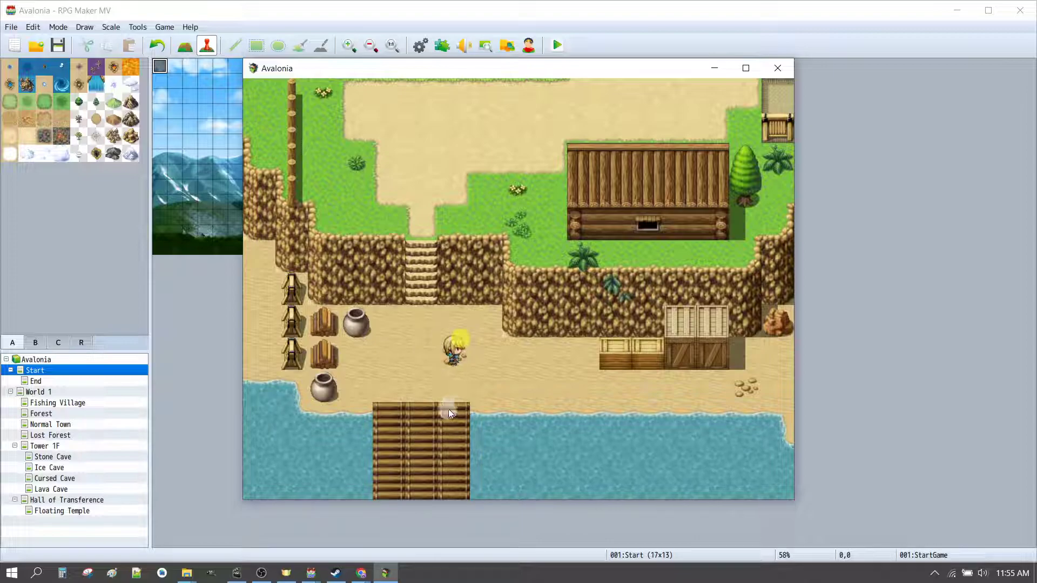
left_click(410, 320)
left_click(426, 304)
left_click(449, 348)
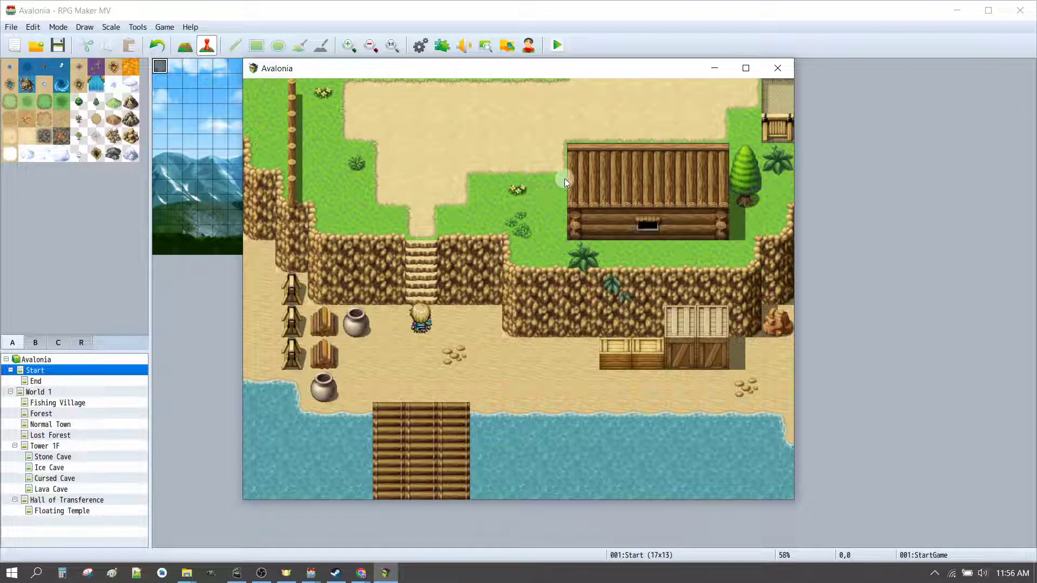
Set the player's starting position to Fishing Village tile 13,26
left_click(772, 65)
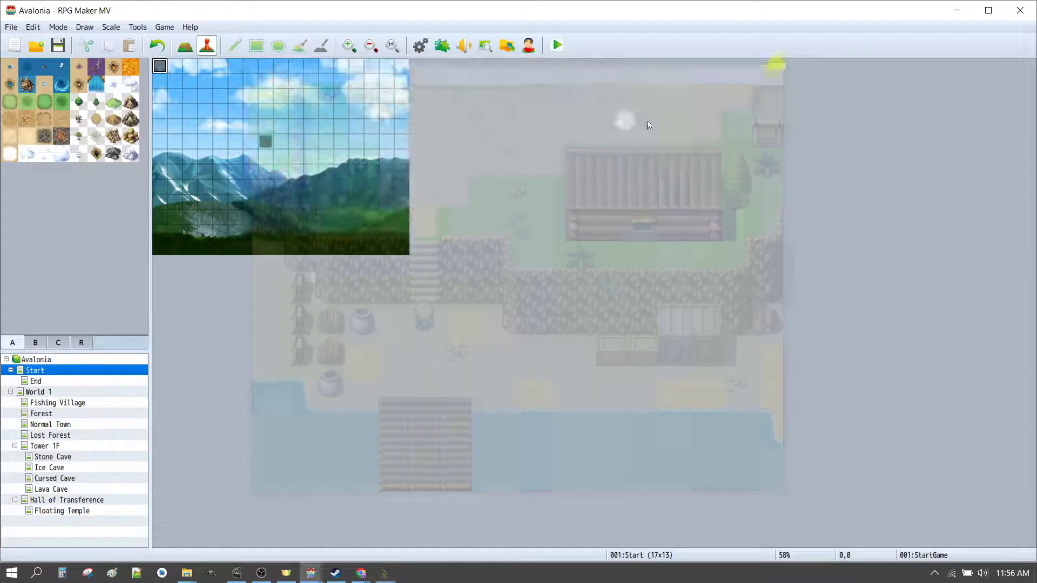
left_click(73, 403)
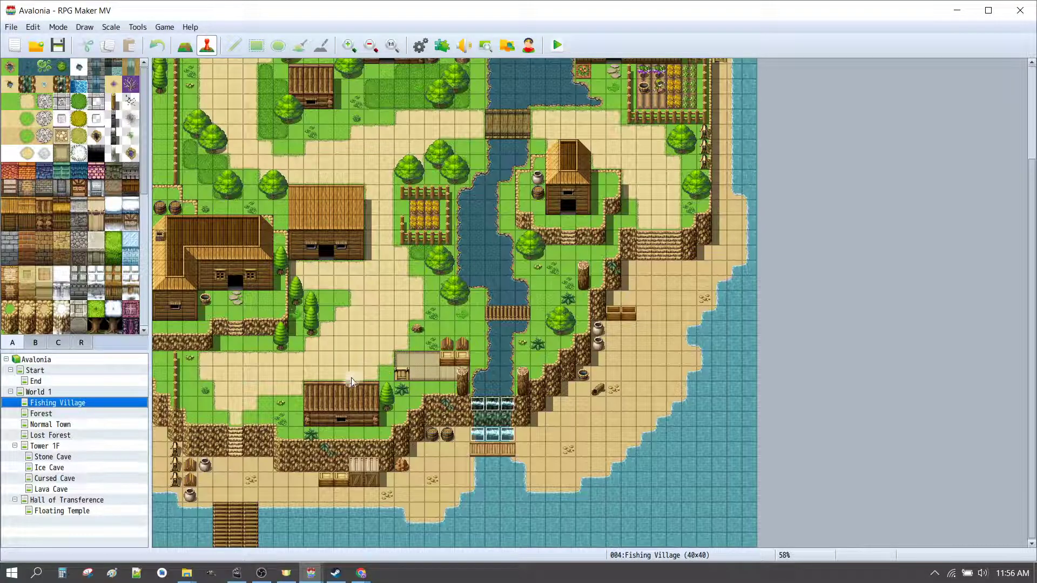
right_click(355, 339)
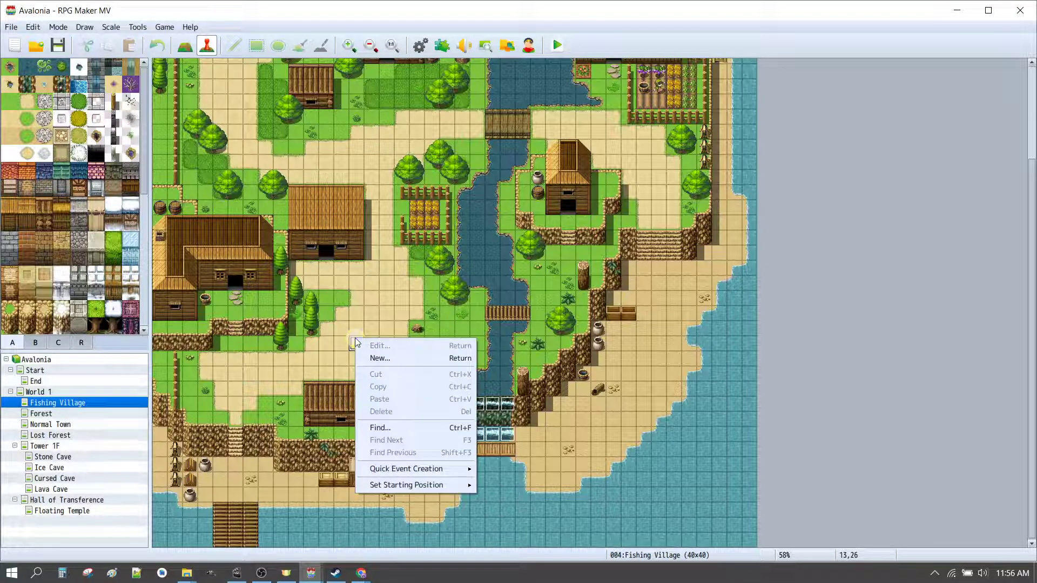
mouse_move(426, 485)
left_click(492, 484)
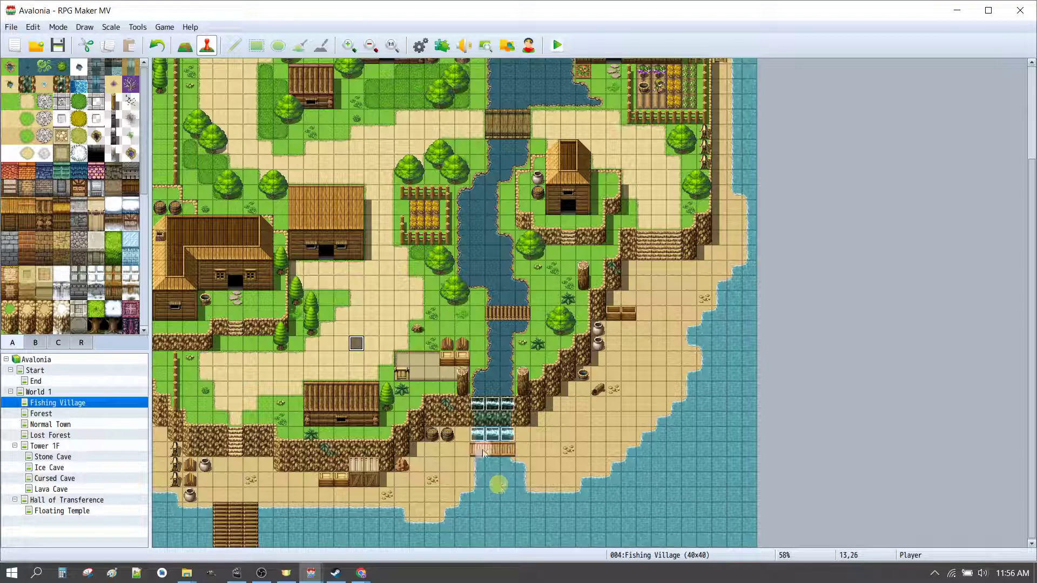
left_click(528, 86)
Save and playtest walking in the village, then return to the Start map
key("alt+F4")
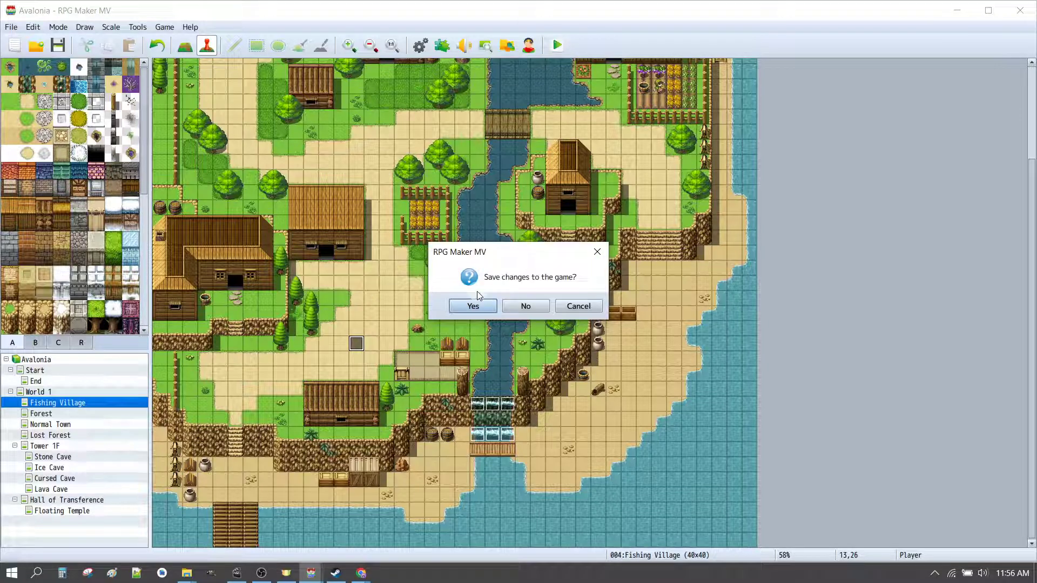
left_click(469, 312)
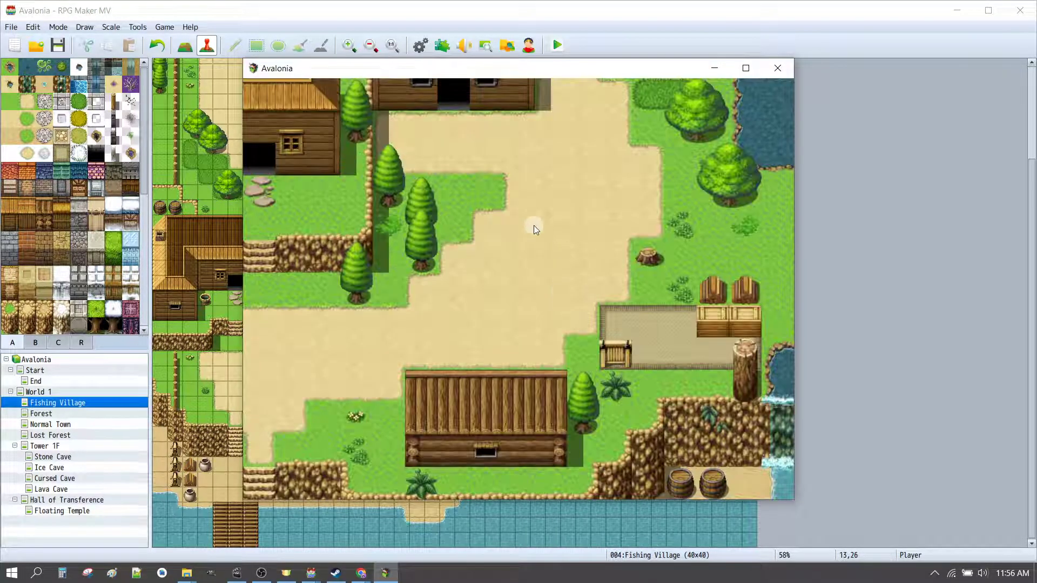
mouse_move(534, 225)
left_mouse_down()
mouse_move(559, 293)
mouse_move(420, 397)
mouse_move(514, 312)
mouse_move(545, 154)
left_mouse_up()
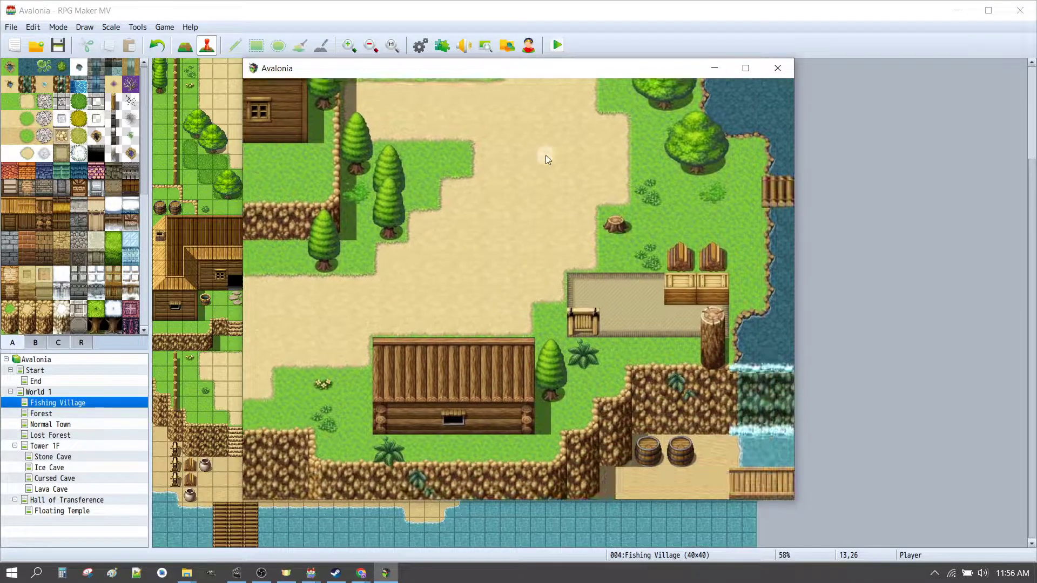
left_click(778, 68)
left_click(73, 370)
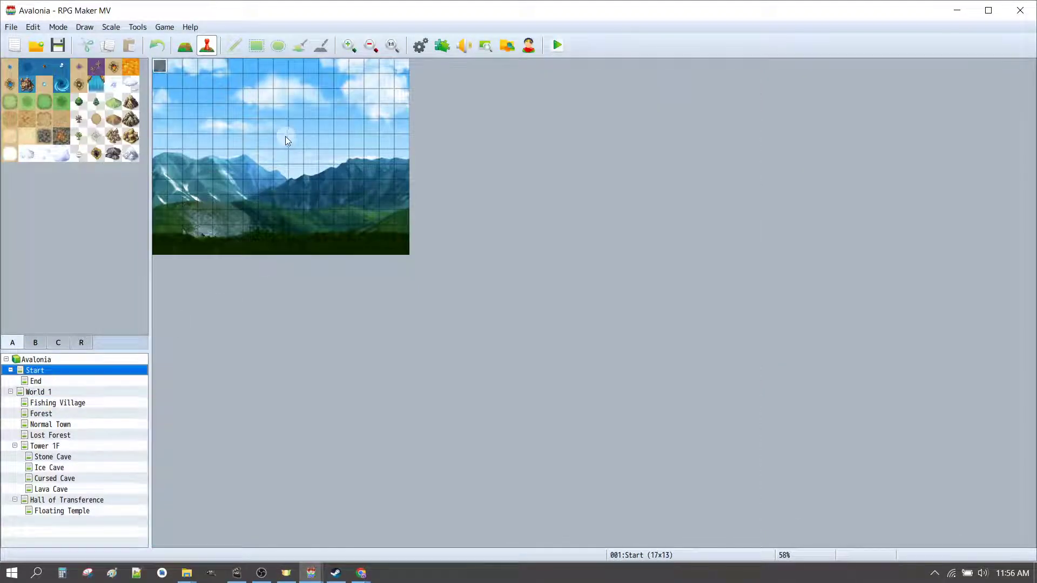
Set the player's starting position to Start map tile 7,5
right_click(269, 141)
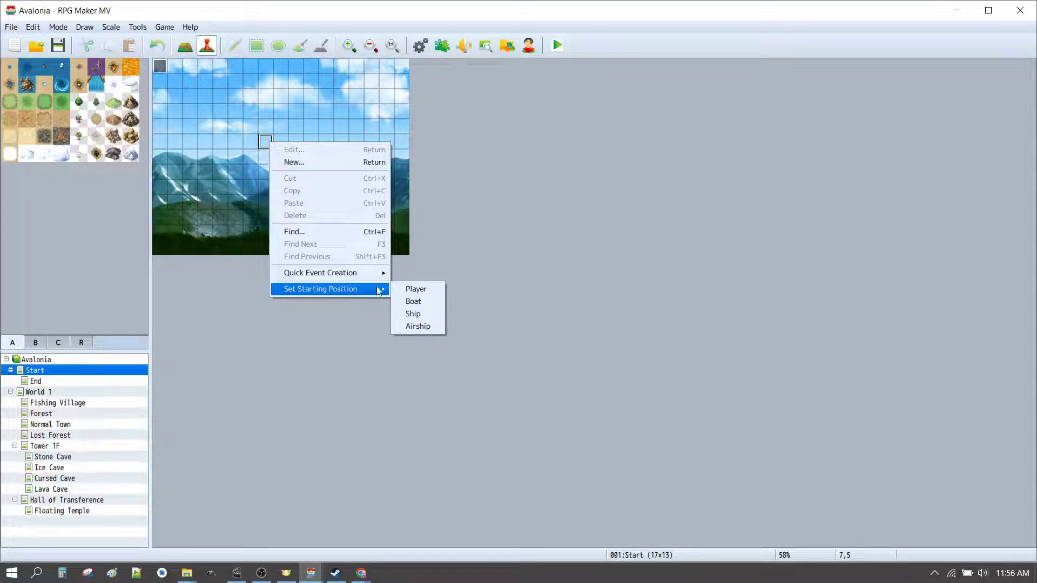
left_click(400, 287)
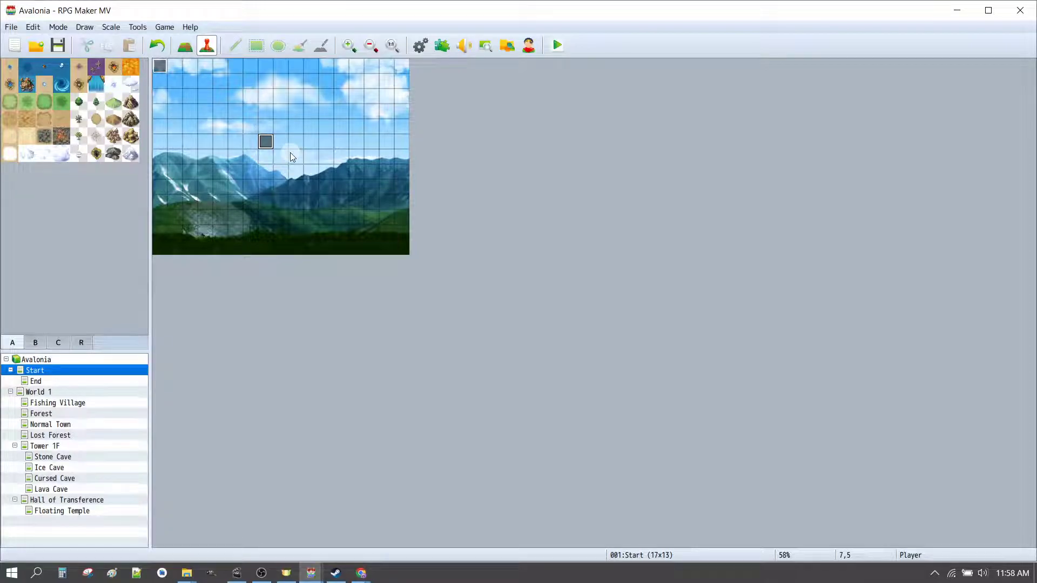
Give OurHero the blond Actor2 face and Actor2 walking sprite in the Database
left_click(422, 47)
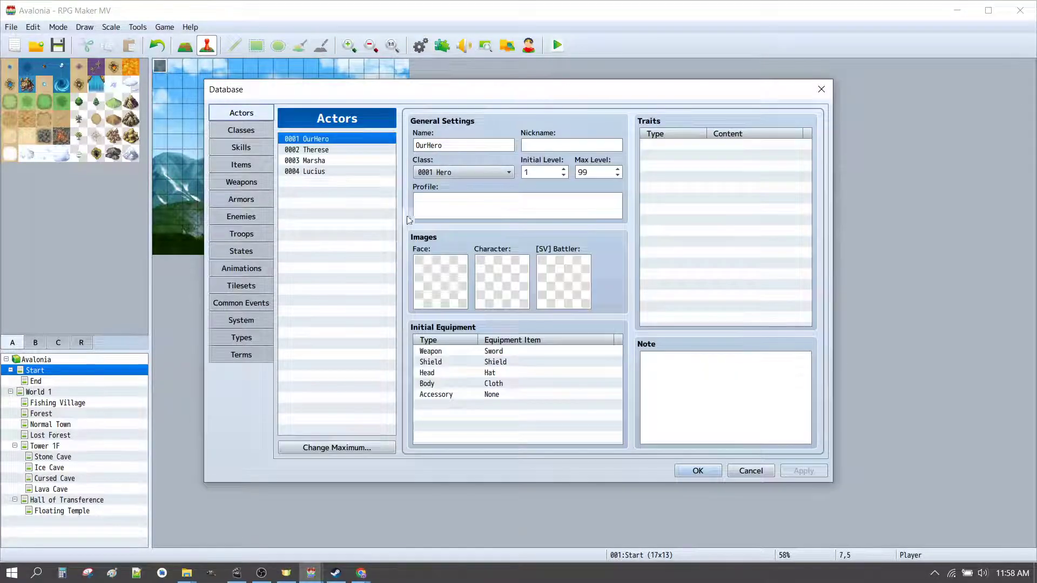
double_click(431, 288)
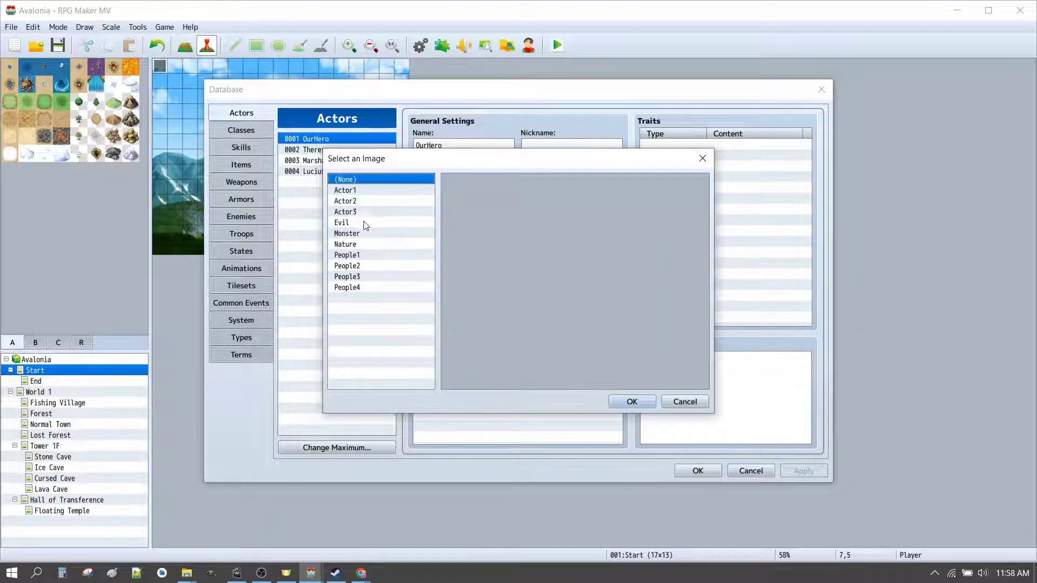
left_click(361, 202)
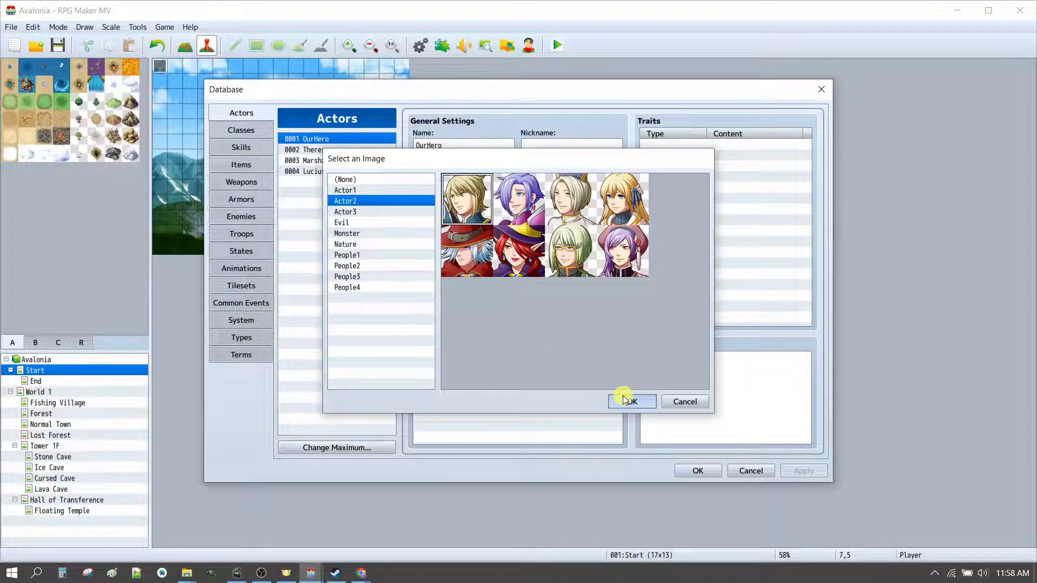
left_click(627, 401)
double_click(518, 274)
left_click(371, 200)
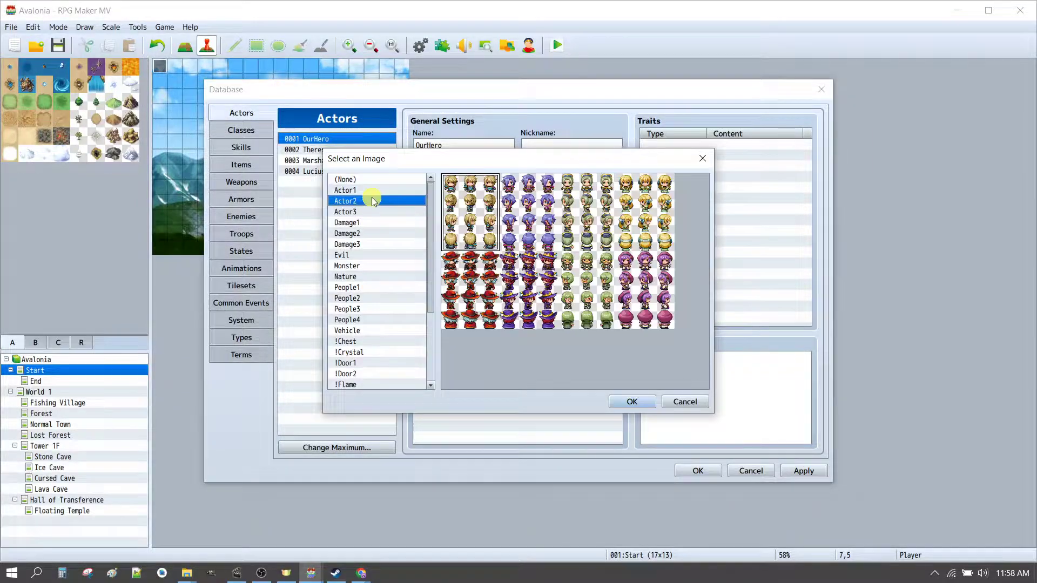
left_click(617, 398)
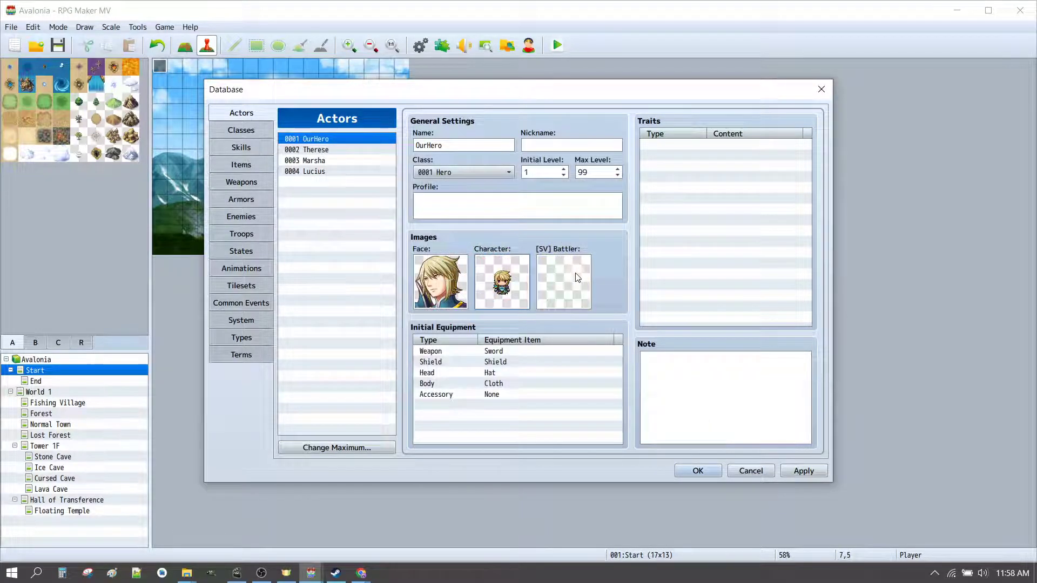
Set OurHero's SV Battler to Actor2_1 and close the Database with OK
double_click(573, 273)
left_click(385, 202)
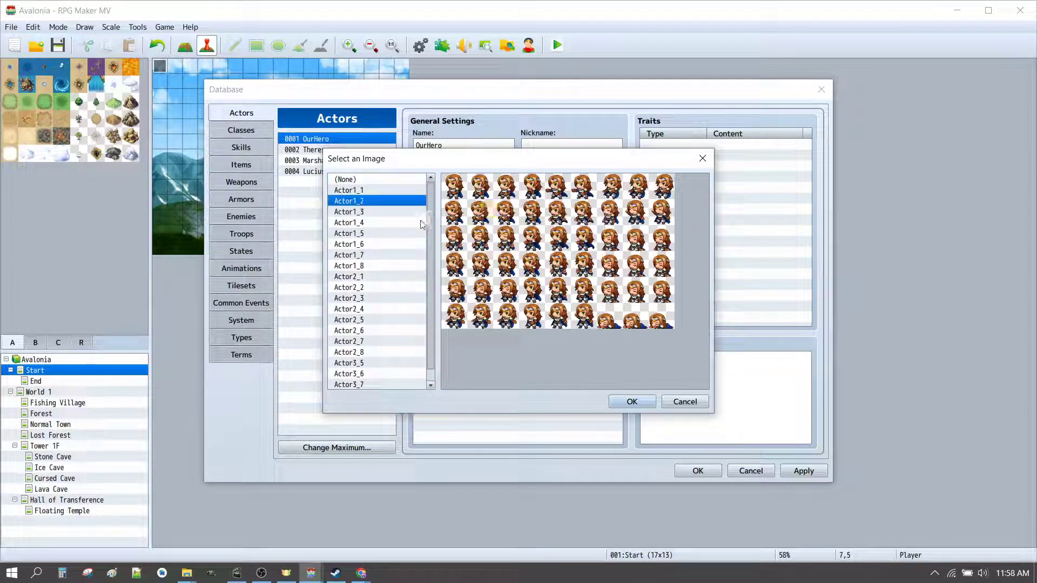
left_click(357, 277)
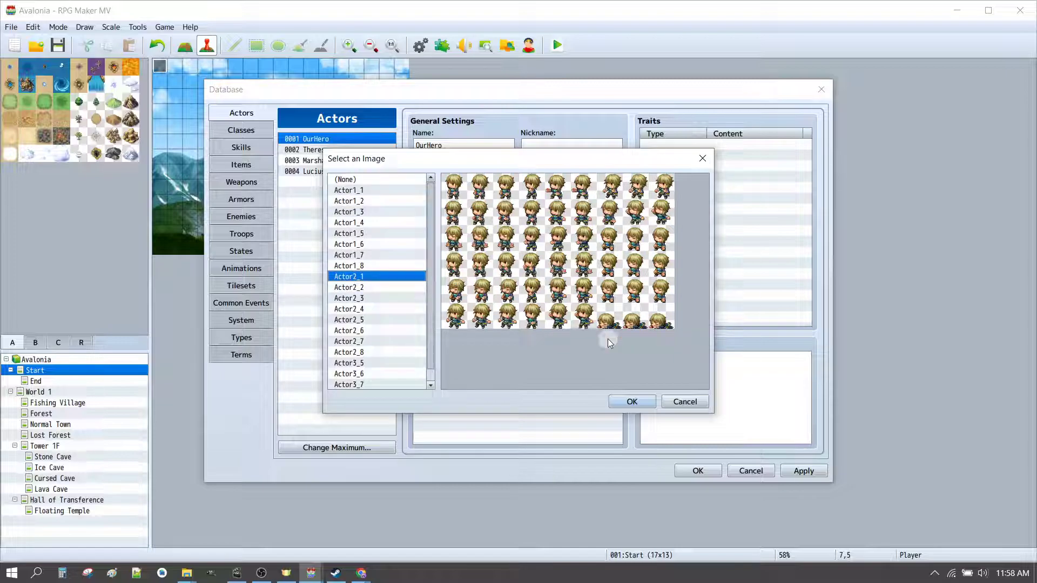
left_click(628, 403)
left_click(697, 469)
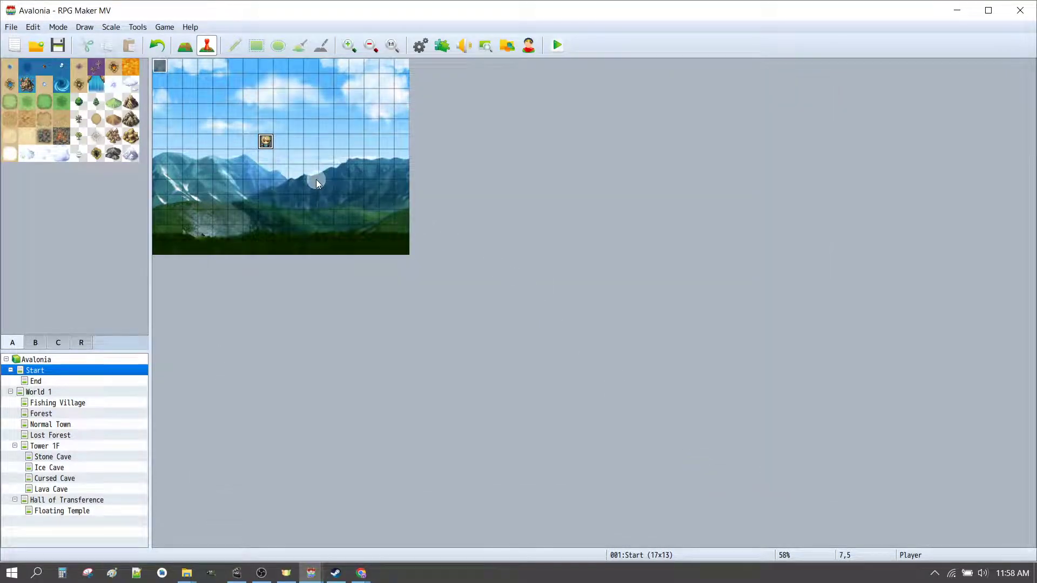
Move the gender question and its Male/Female choices above the hero-name message in StartGame
double_click(160, 67)
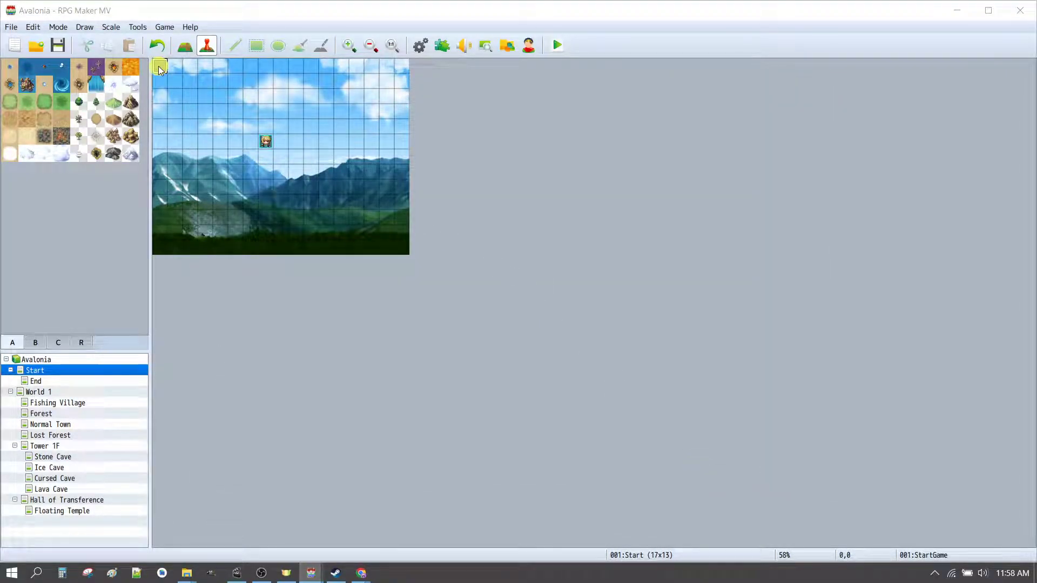
scroll(625, 289, "down", 7)
scroll(625, 289, "down", 5)
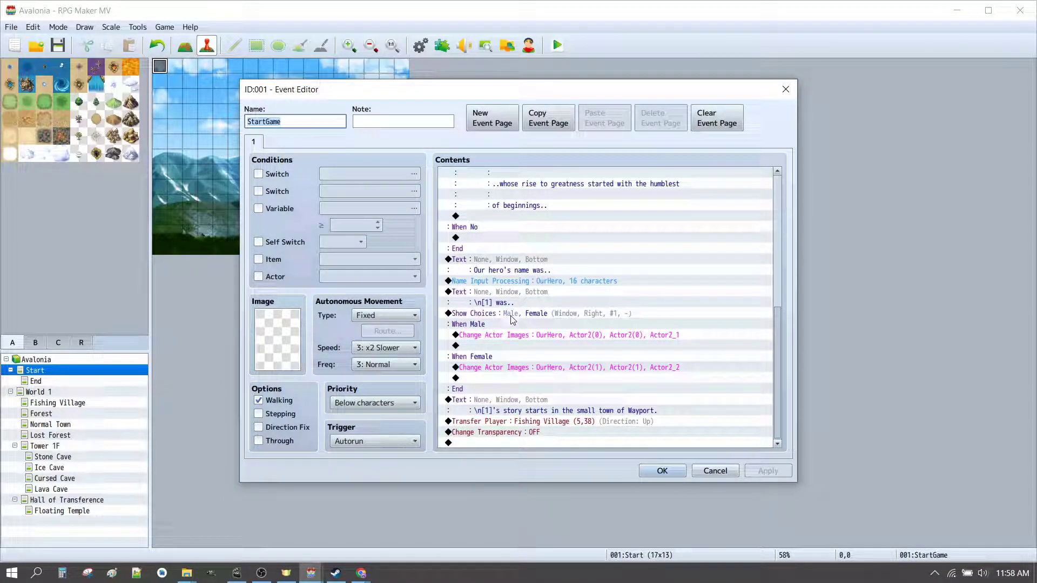
left_click(484, 298)
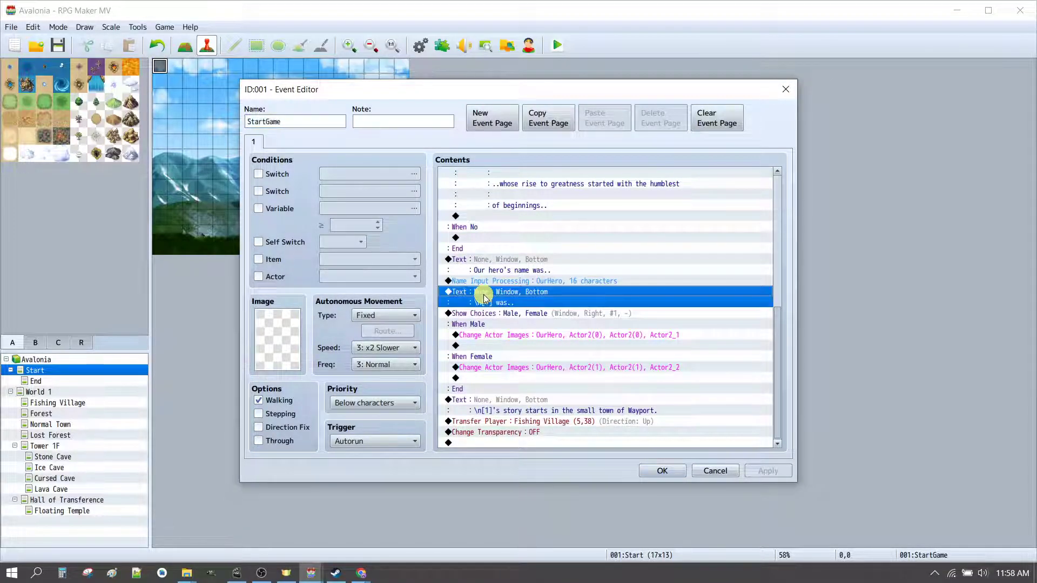
left_click(503, 327, "shift")
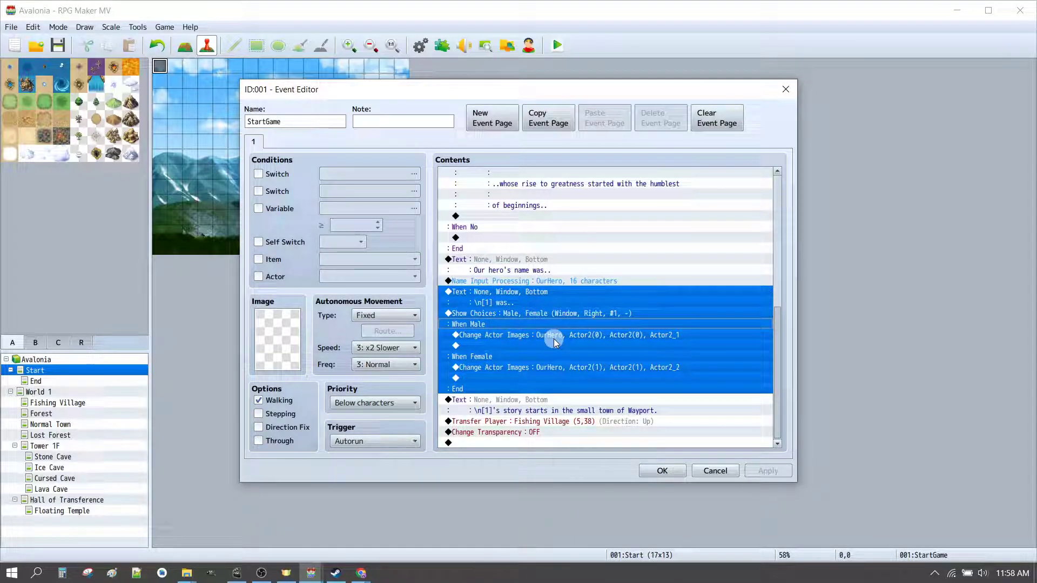
key("Delete")
left_click(530, 375)
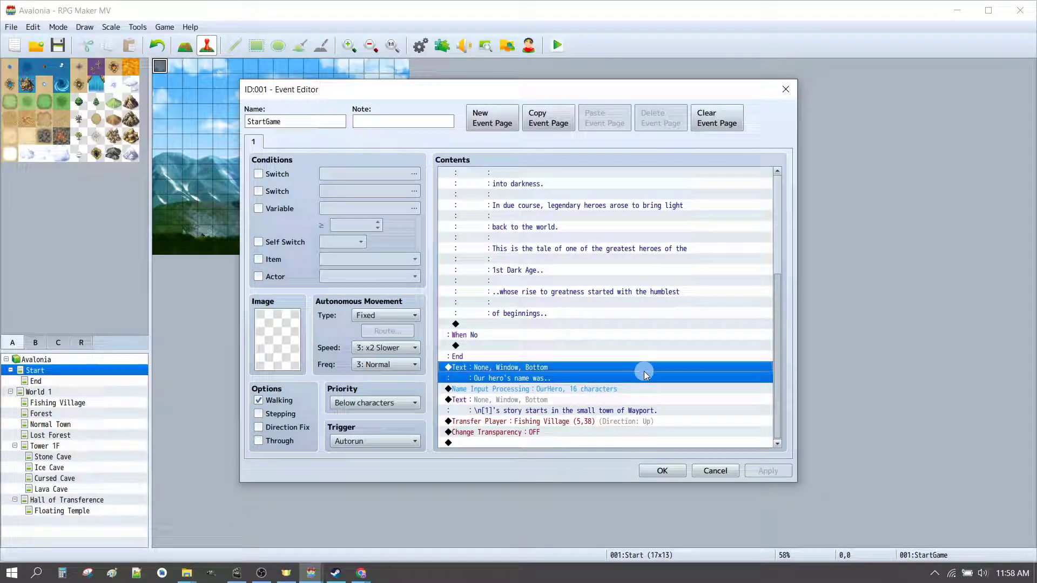
key("ctrl+v")
Reword the gender question to 'Our Hero was..' and close the event, keeping the changes
double_click(528, 292)
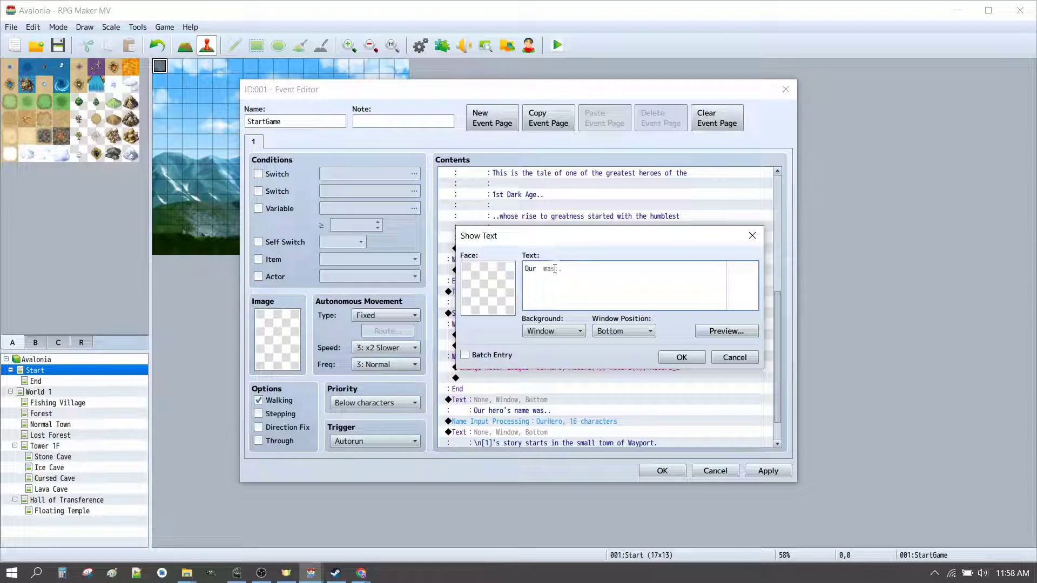
left_click(663, 363)
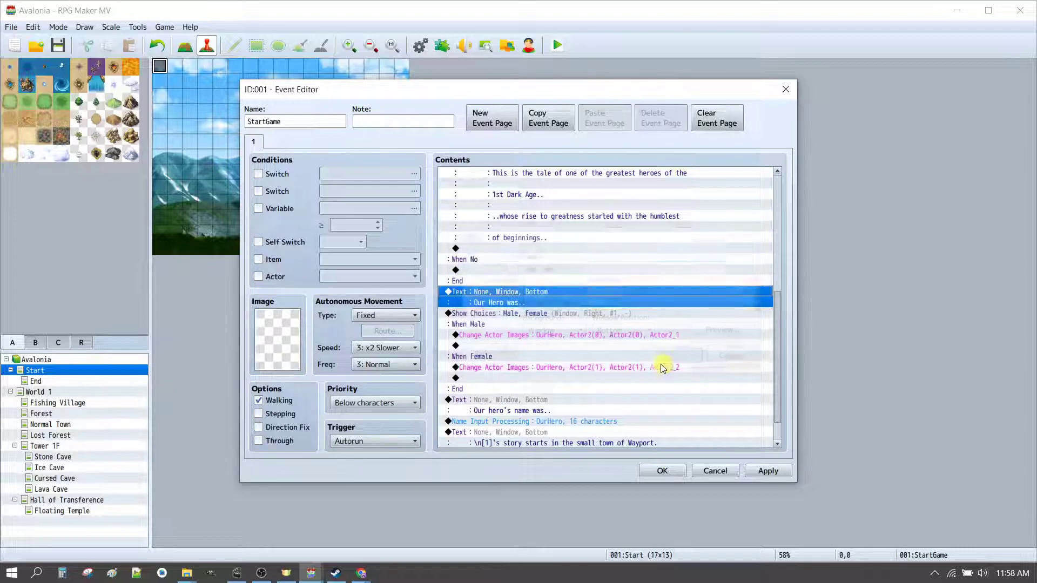
left_click(516, 325)
scroll(505, 355, "down", 1)
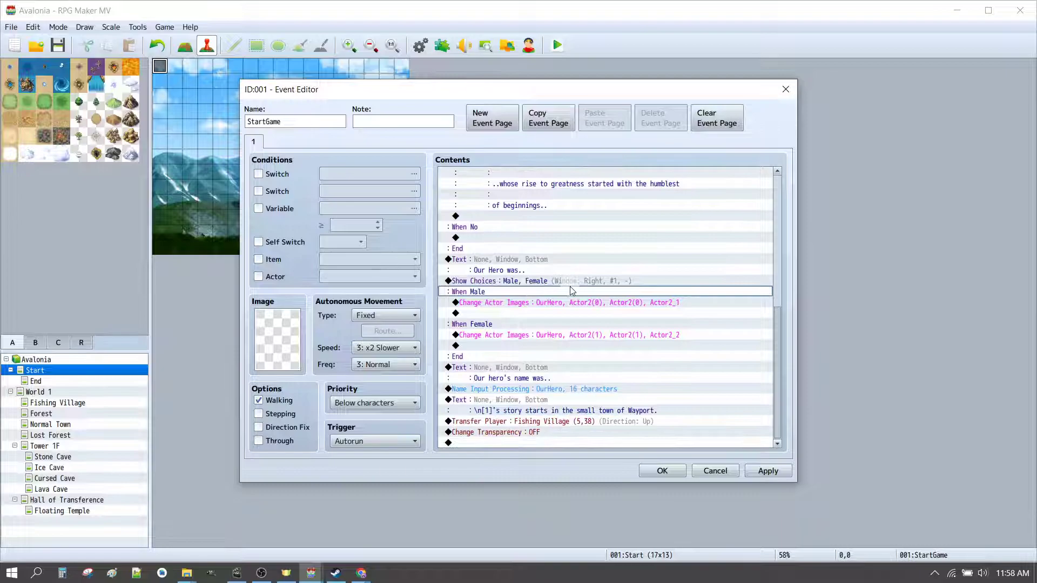
double_click(497, 373)
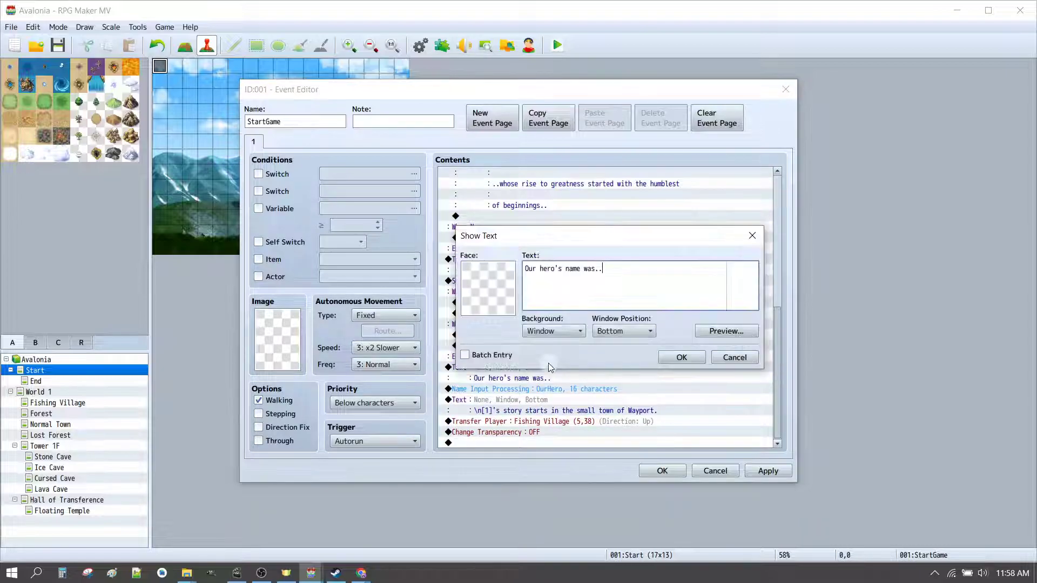
left_click(682, 357)
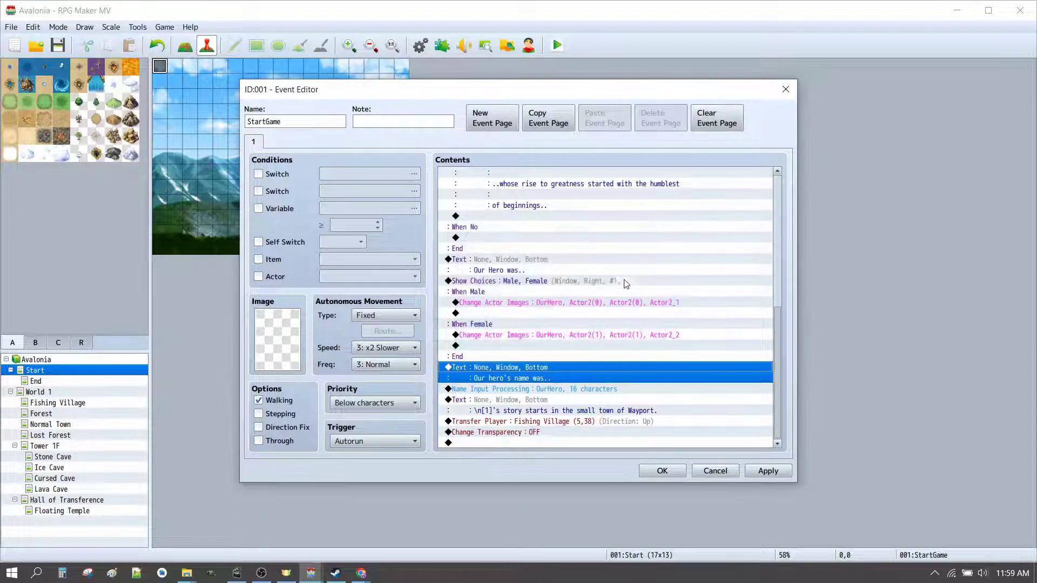
left_click(527, 401)
left_click(662, 471)
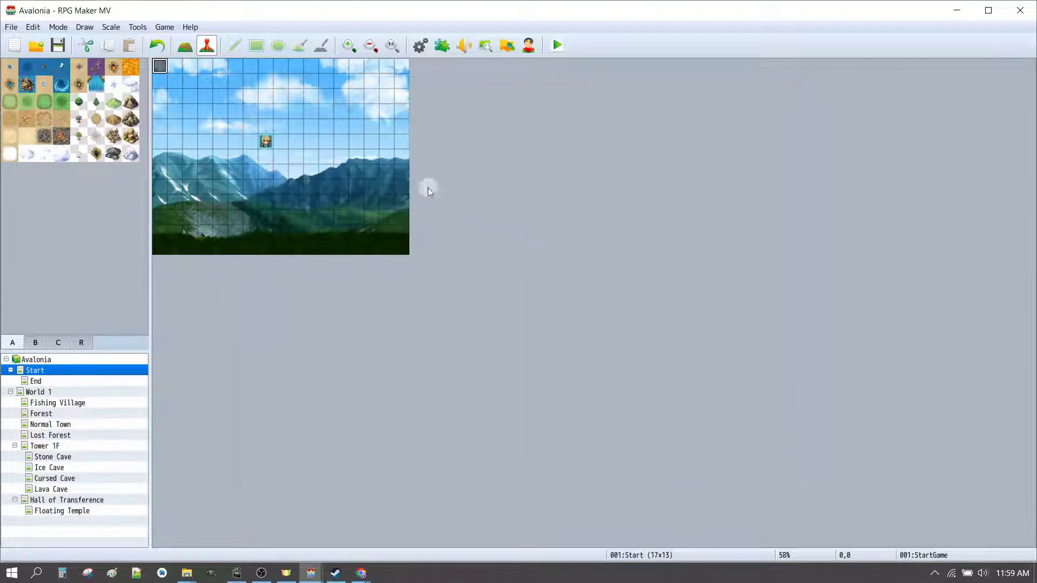
Save the project, start a playtest and choose Female as the hero's gender
left_click(558, 46)
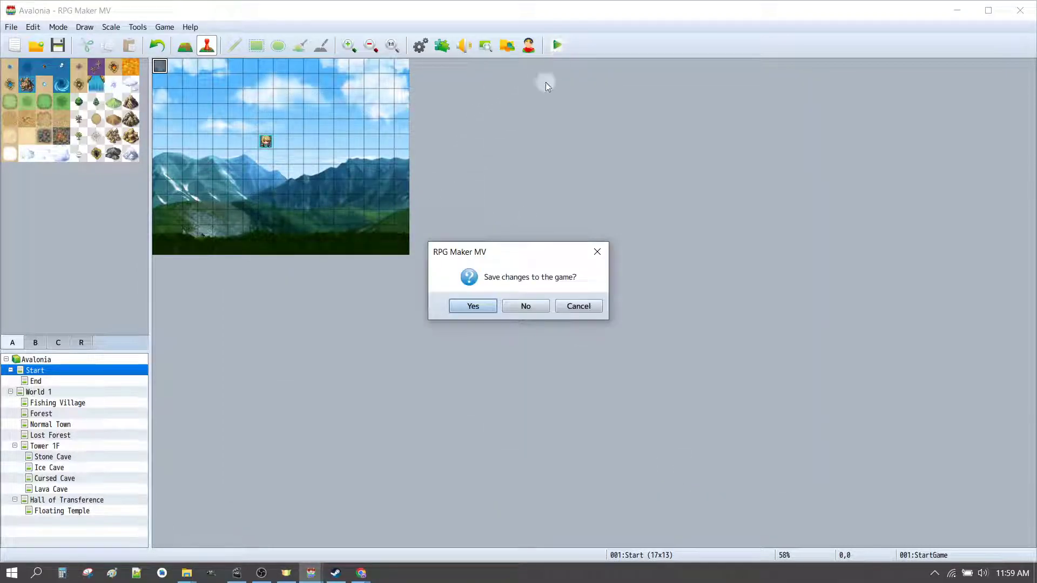
left_click(473, 304)
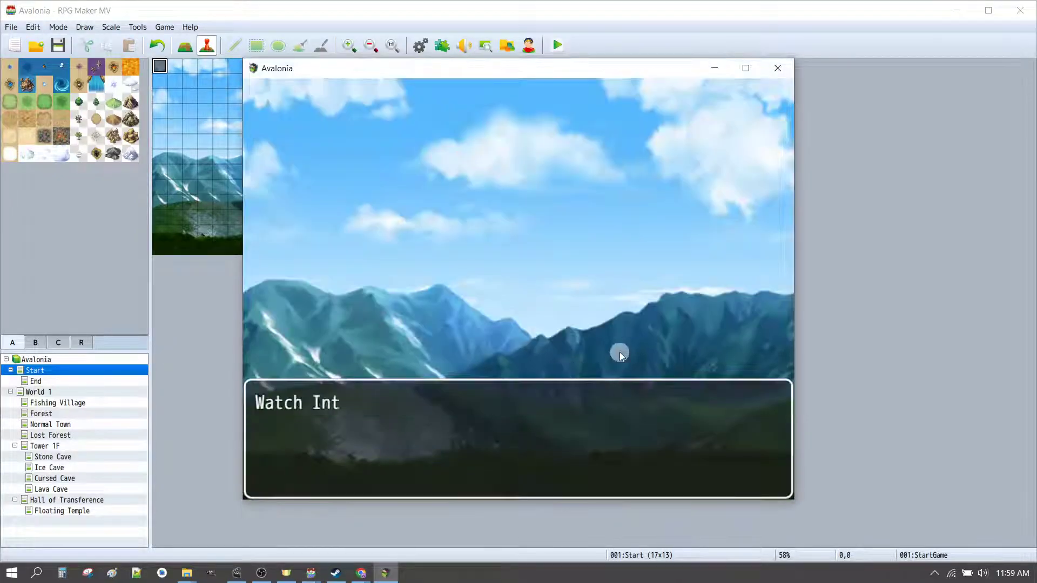
left_click(730, 354)
left_click(731, 354)
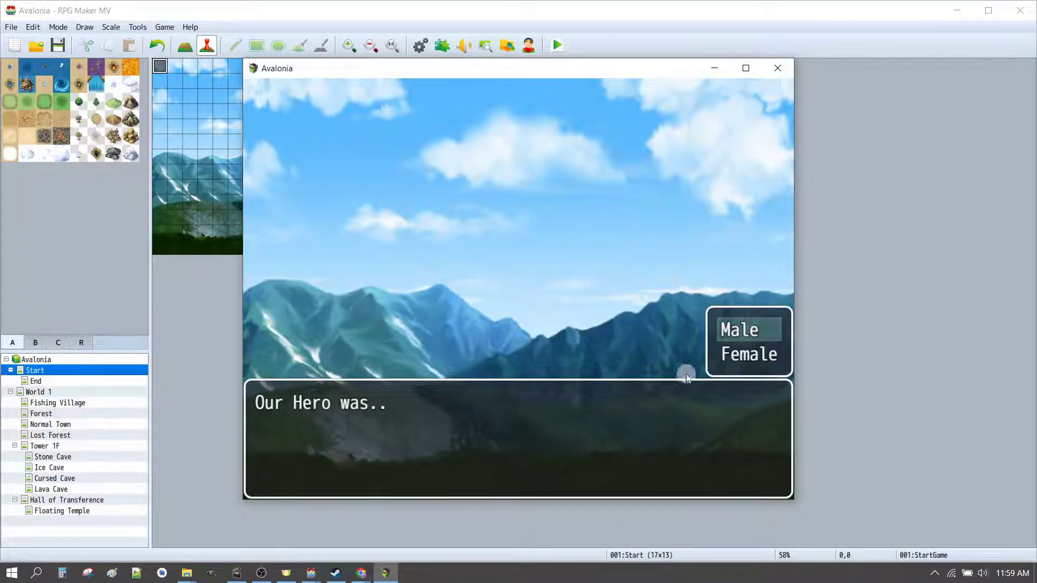
left_click(749, 355)
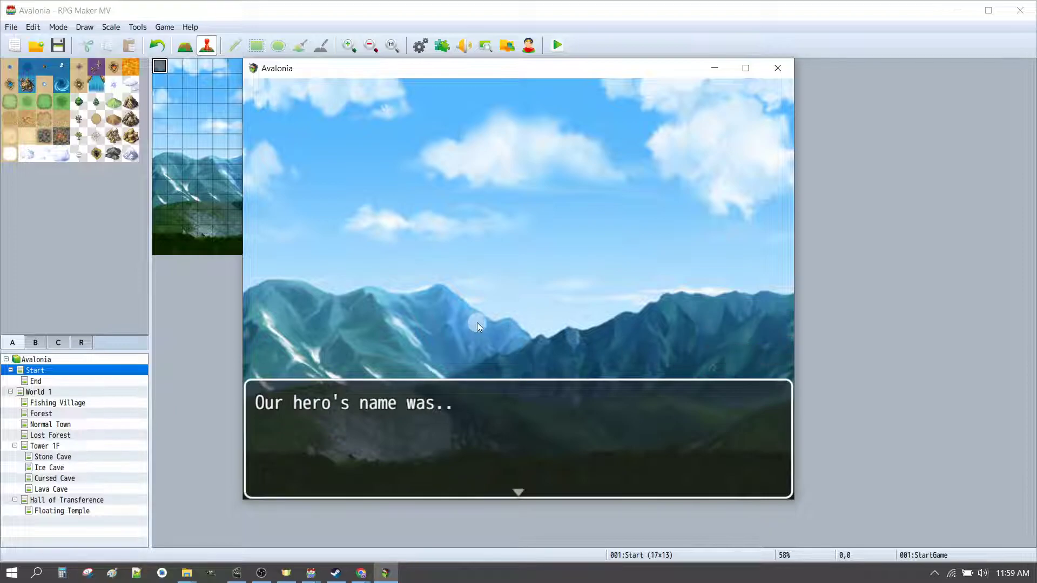
left_click(522, 435)
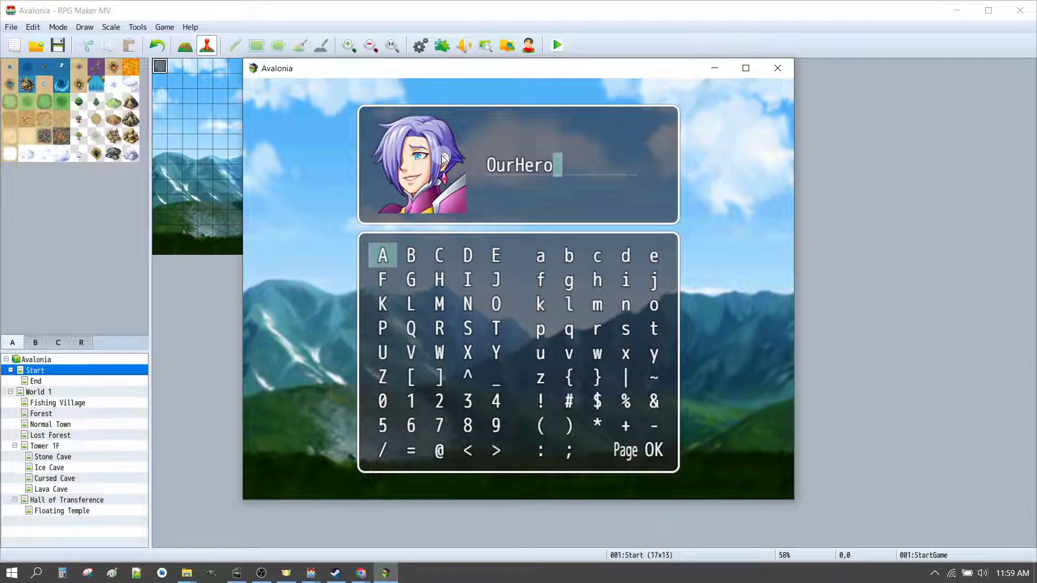
Replace the default name OurHero with COOl and confirm it
key("BackSpace")
key("BackSpace")
key("BackSpace")
key("BackSpace")
key("BackSpace")
key("BackSpace")
key("BackSpace")
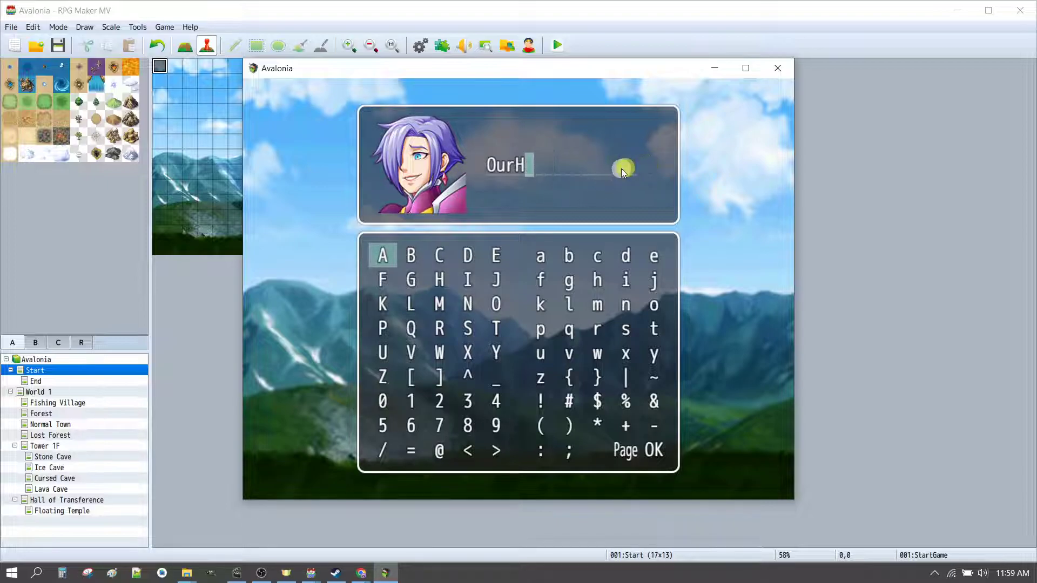
left_click(435, 255)
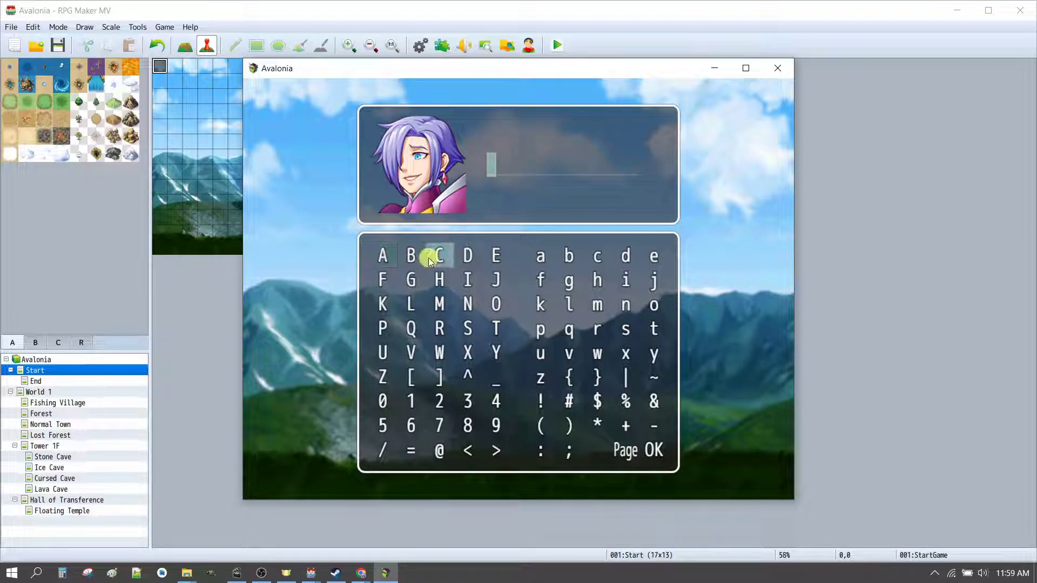
left_click(436, 255)
left_click(496, 306)
double_click(496, 306)
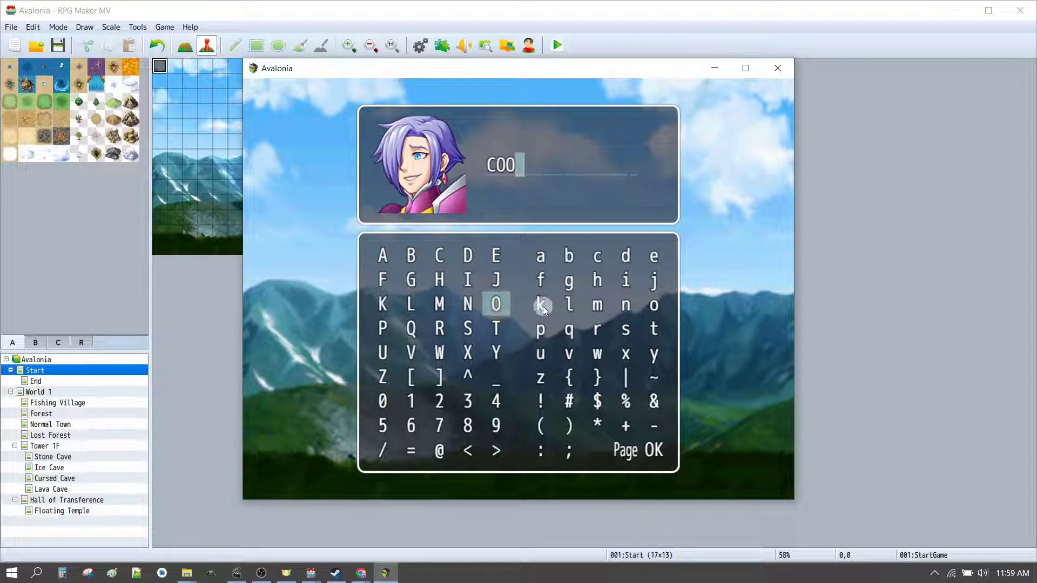
double_click(569, 304)
left_click(655, 449)
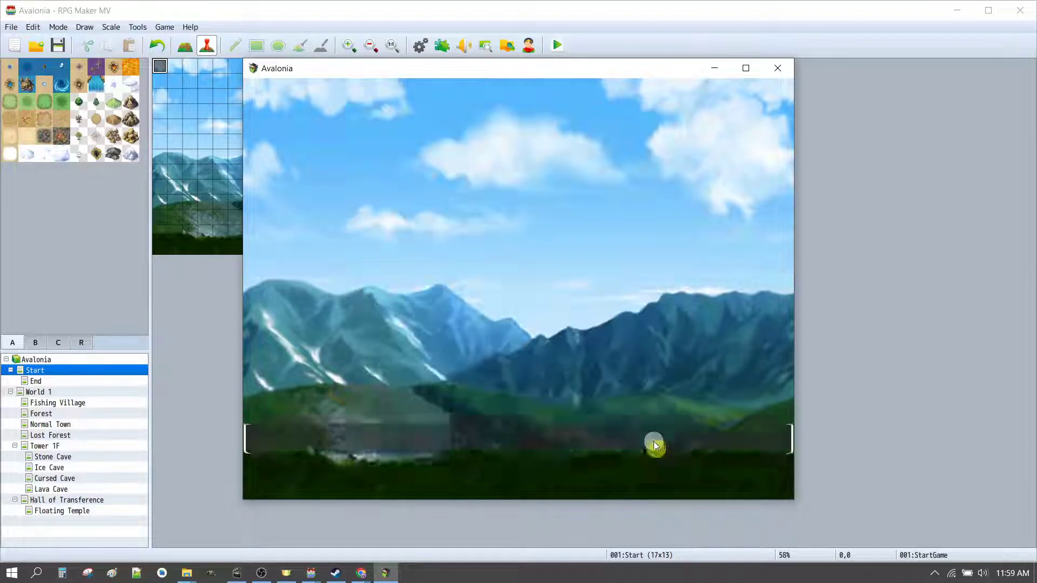
Dismiss the Wayport message, walk the hero north through Fishing Village, then end the playtest
left_click(655, 424)
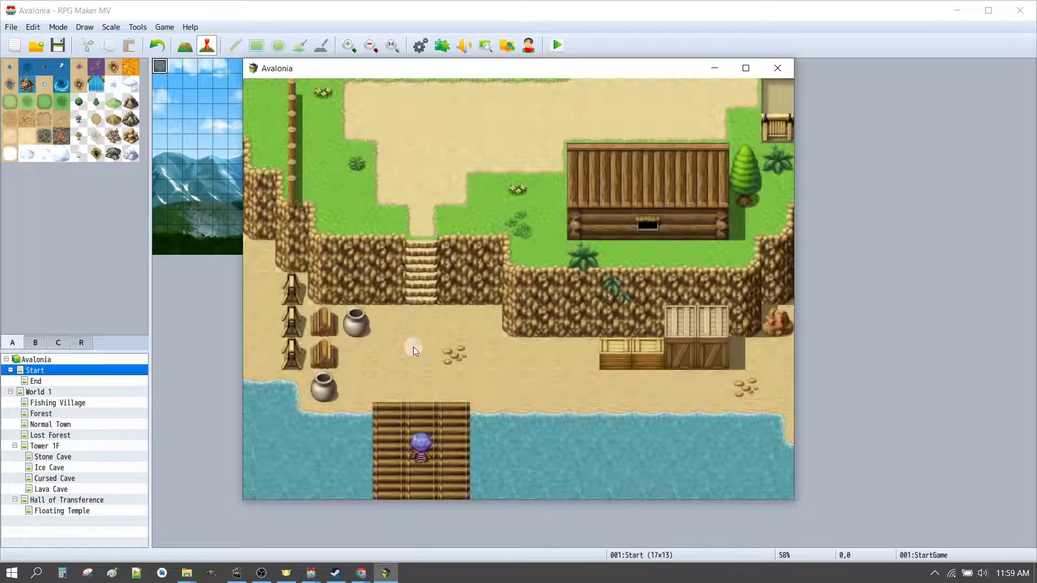
left_click(414, 216)
left_click(540, 186)
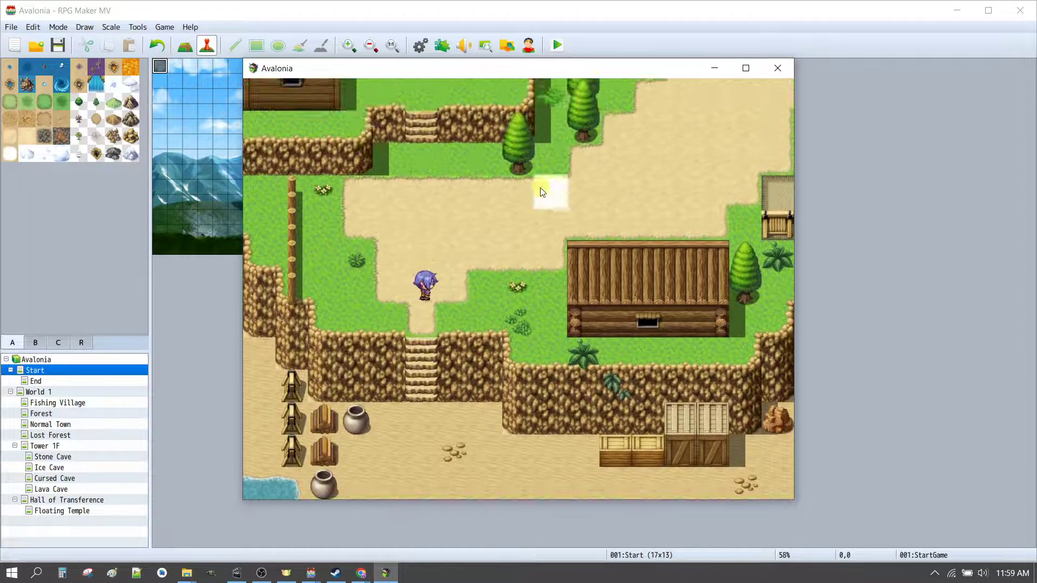
left_click(621, 174)
left_click(555, 112)
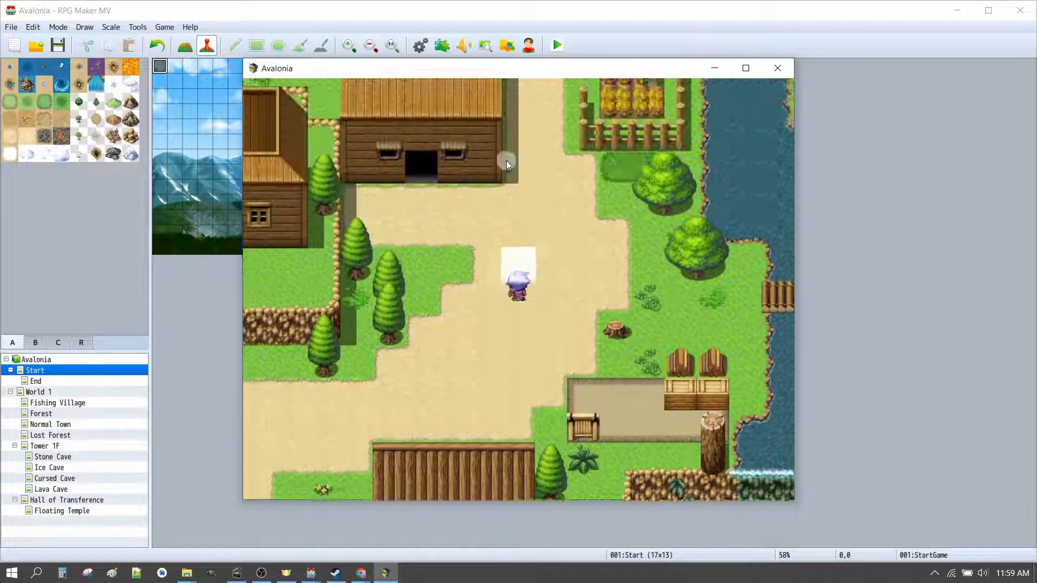
left_click(521, 167)
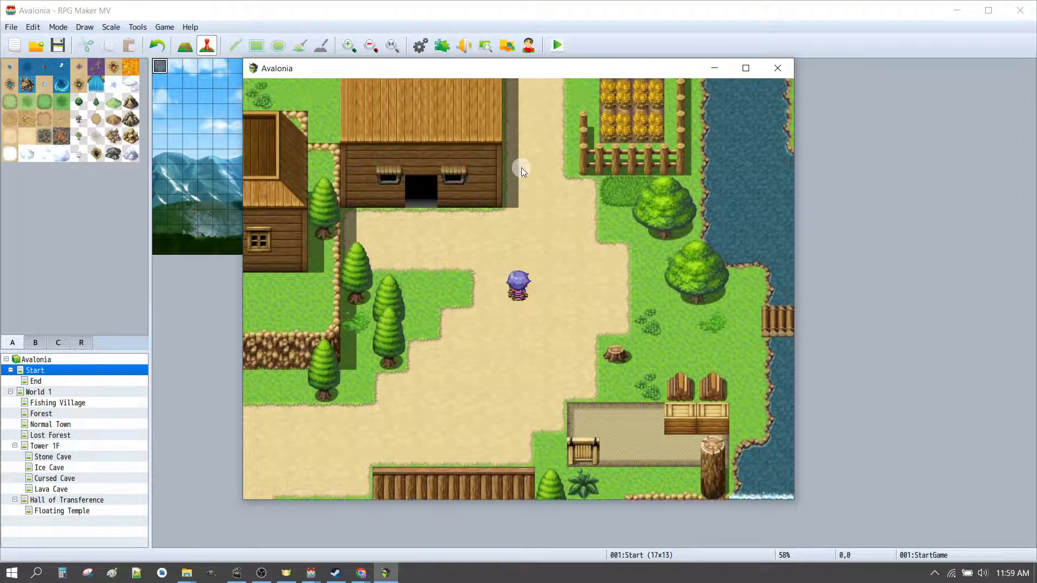
left_click(777, 70)
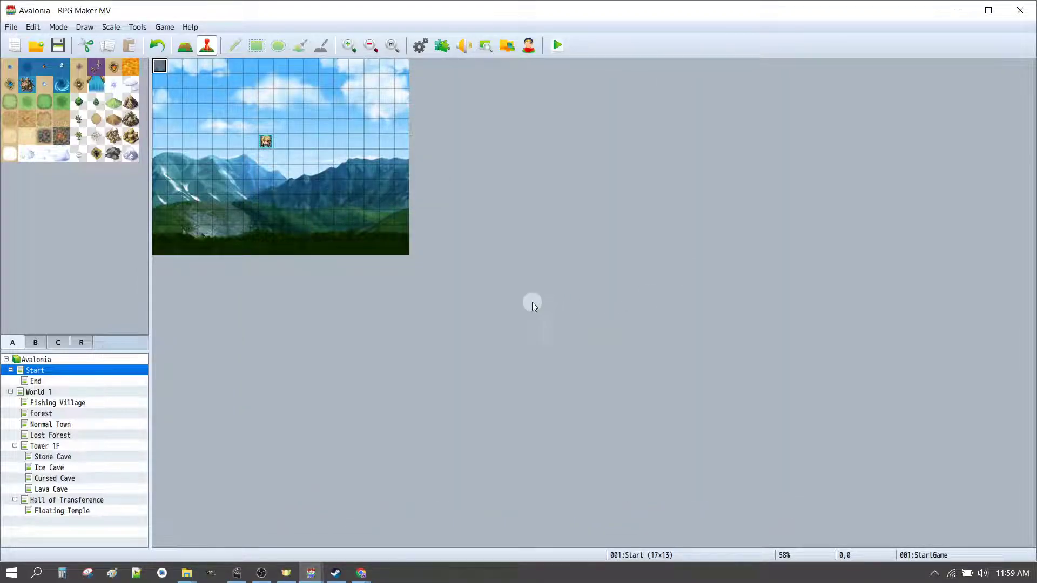